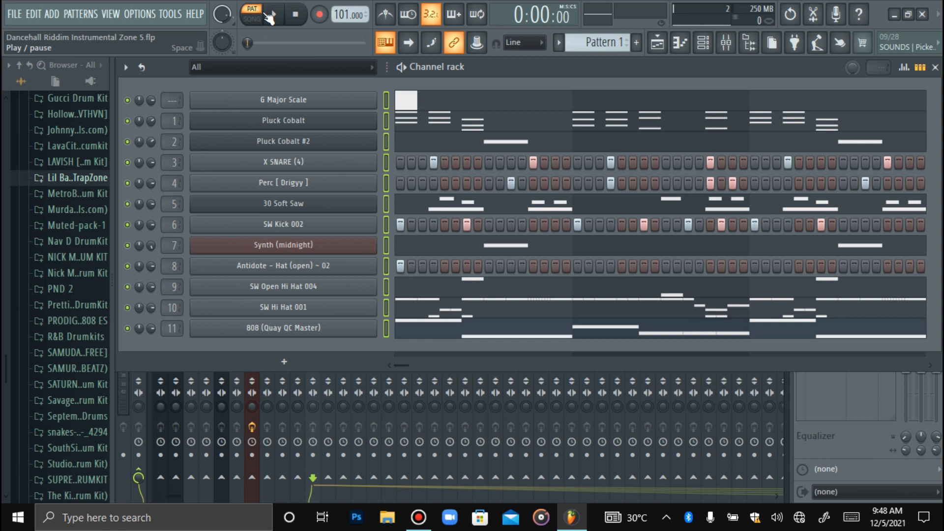
- Play back the full Pattern 1 and solo the Pluck Cobalt channel
click(270, 17)
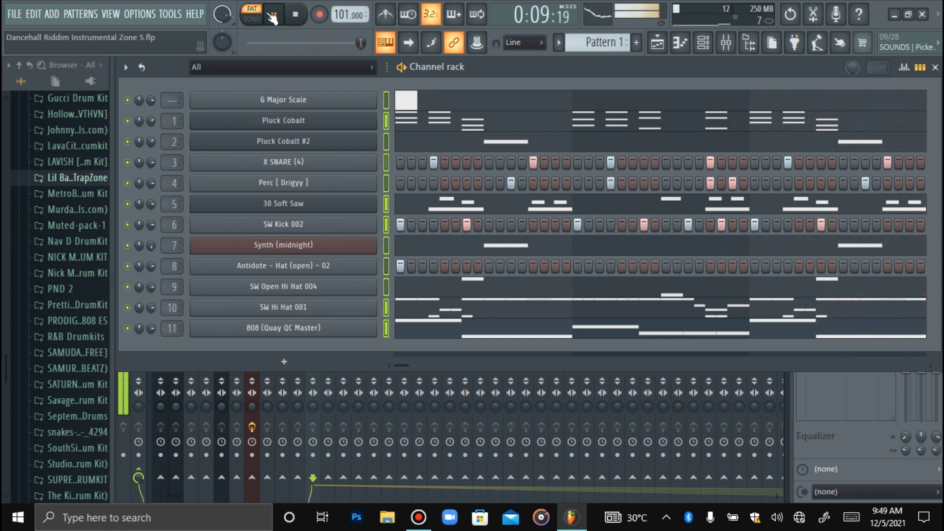
key(space)
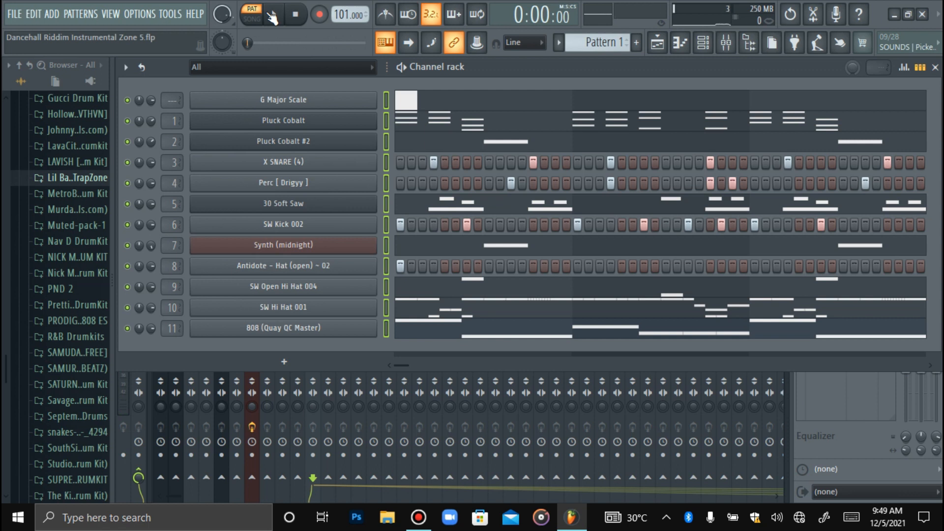
right_click(130, 122)
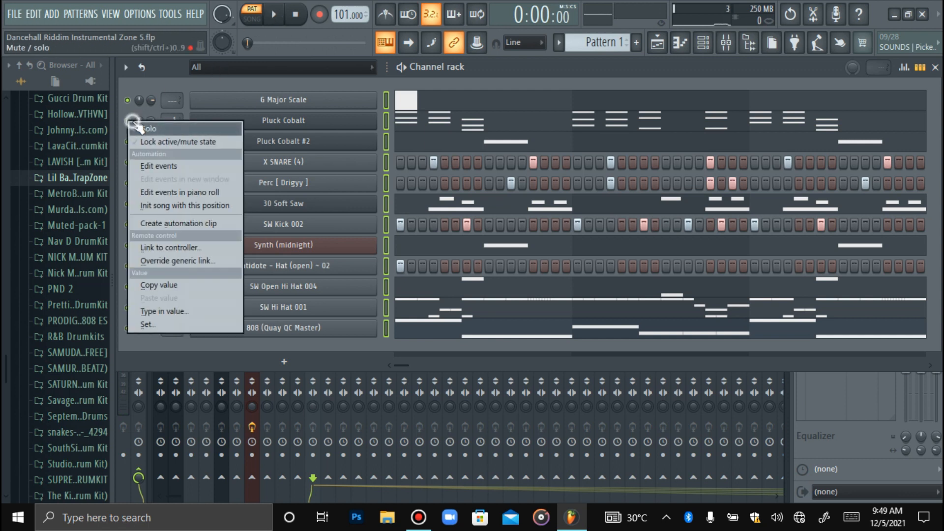
click(140, 129)
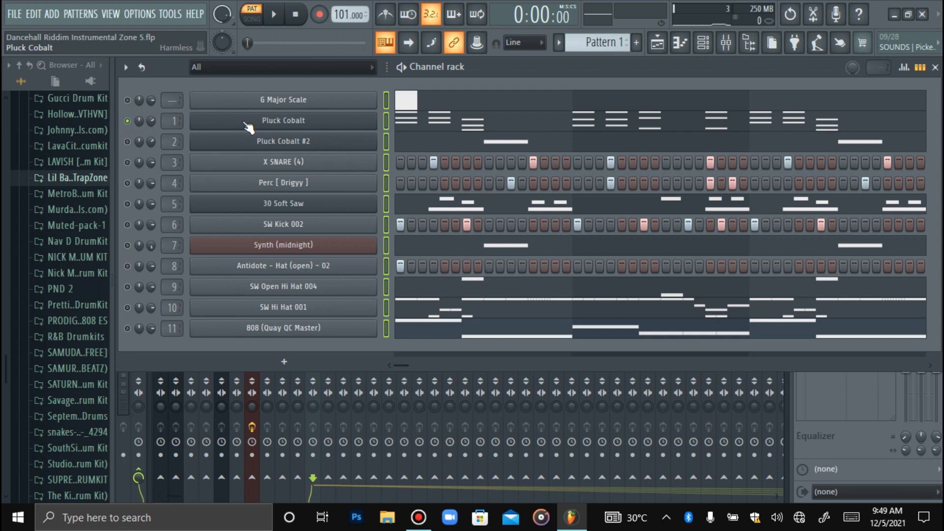
- Open the Pluck Cobalt instrument and browse its X Olbaid Pluck presets without choosing another one
click(248, 128)
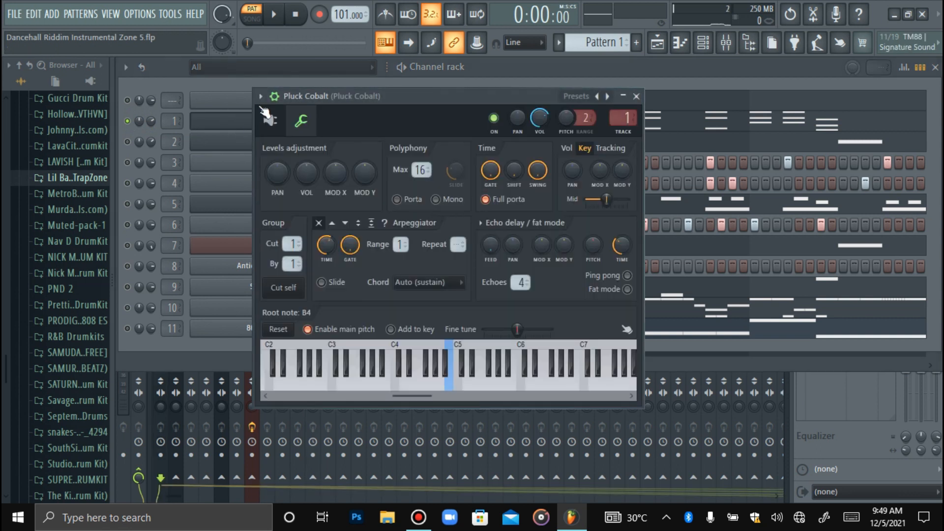
click(296, 131)
click(260, 97)
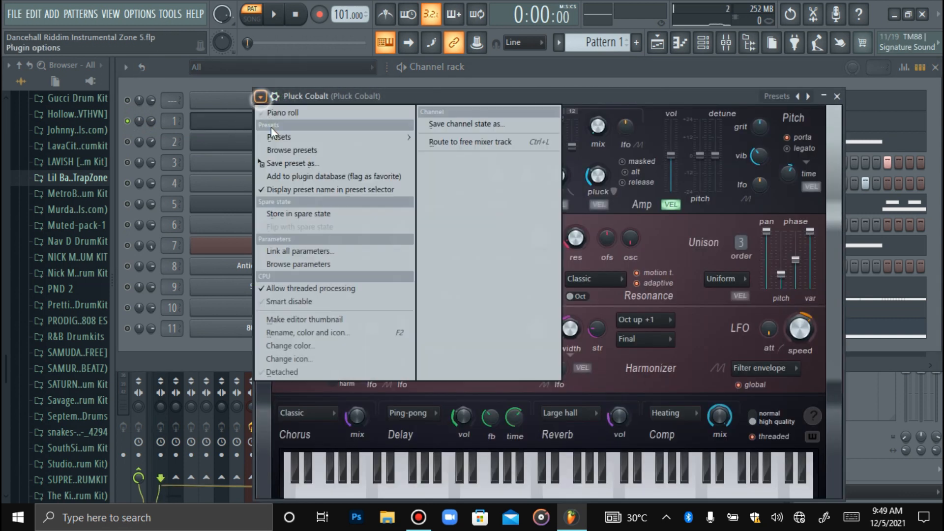
mouse_move(291, 130)
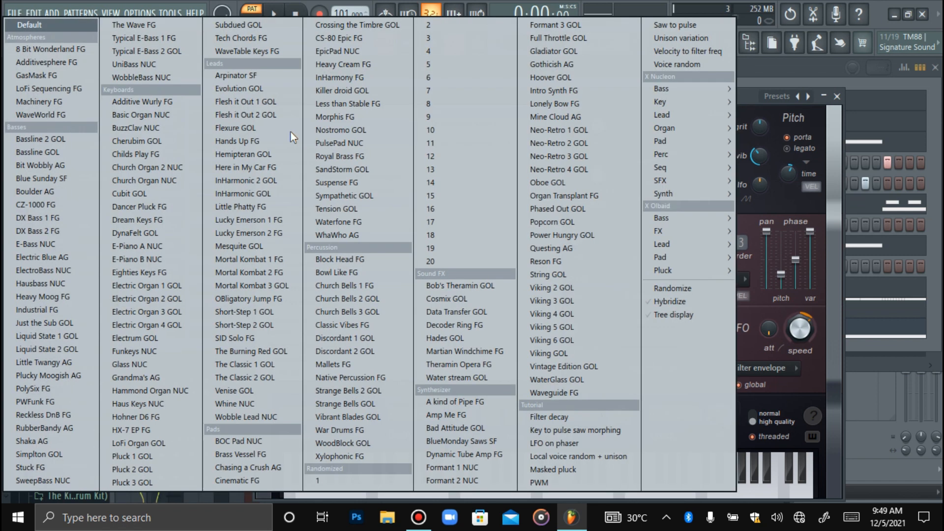
mouse_move(698, 272)
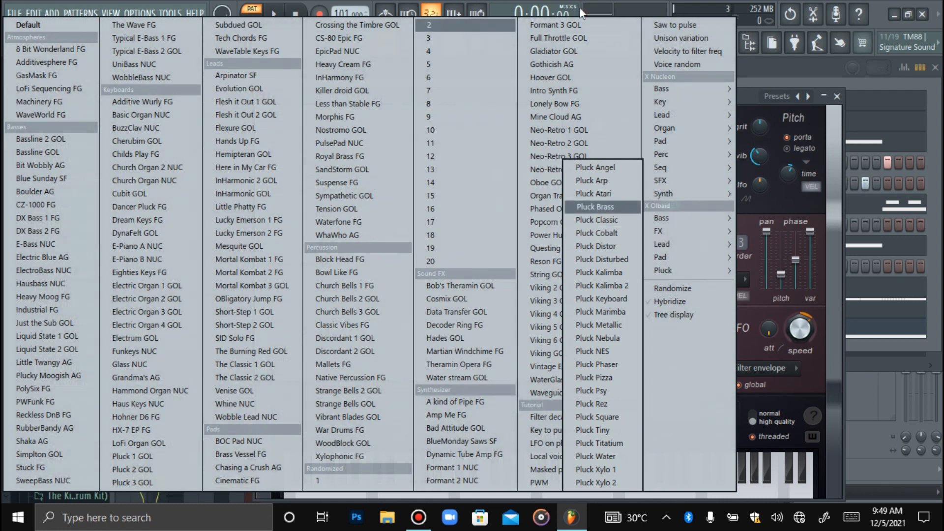
click(574, 2)
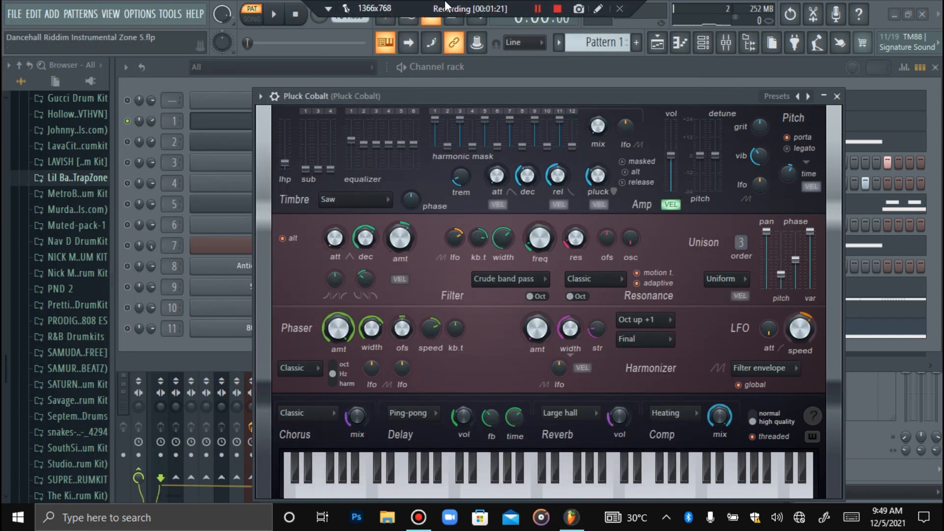
click(234, 127)
- Open the piano roll from Pluck Cobalt and switch it to the G Major Scale channel to examine the scale notes across the octaves
right_click(344, 119)
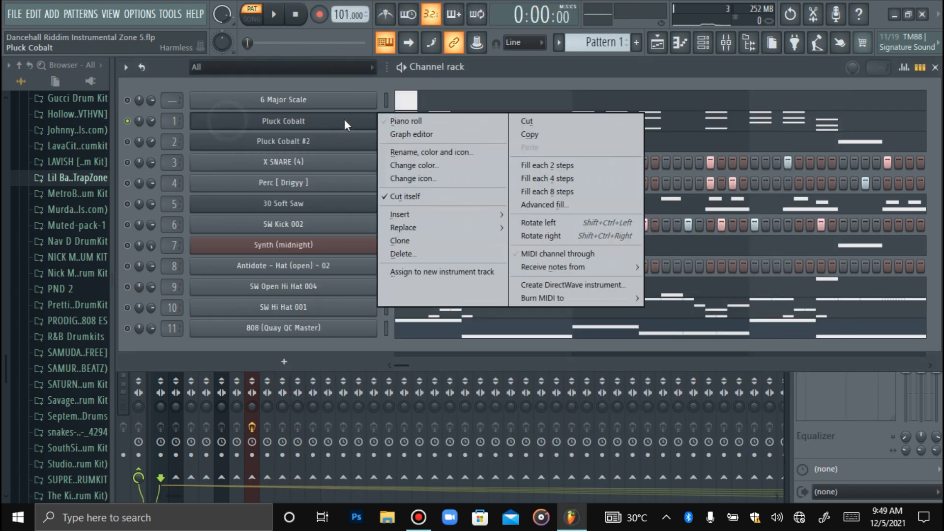
click(381, 117)
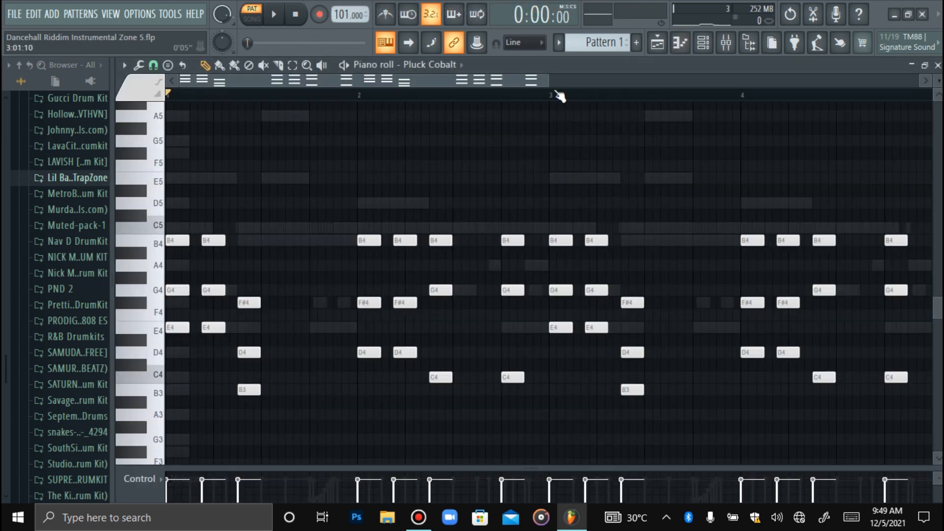
click(433, 64)
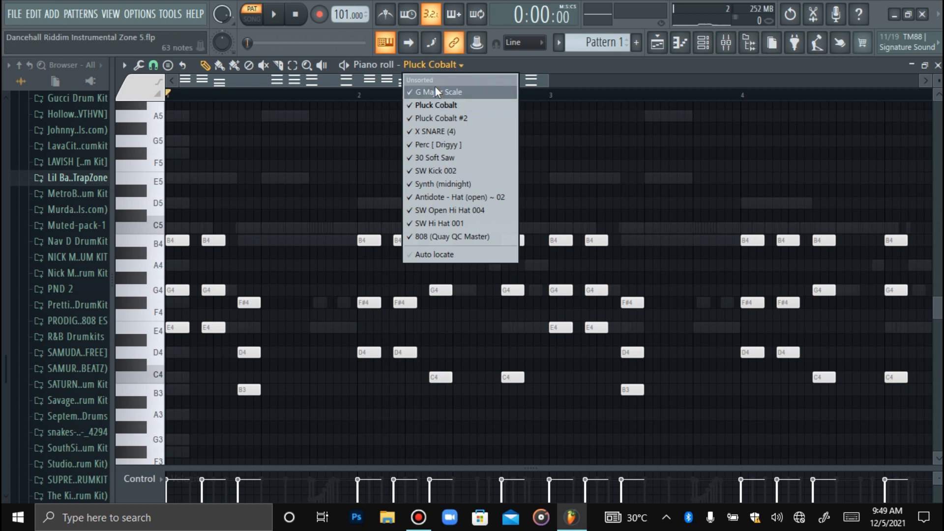
click(435, 92)
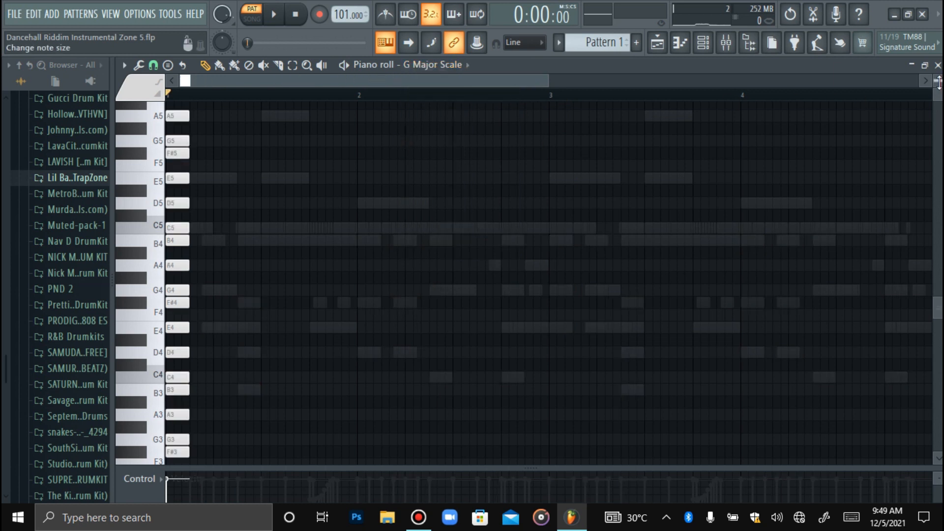
scroll(939, 81, down, 1)
drag(940, 83, 939, 81)
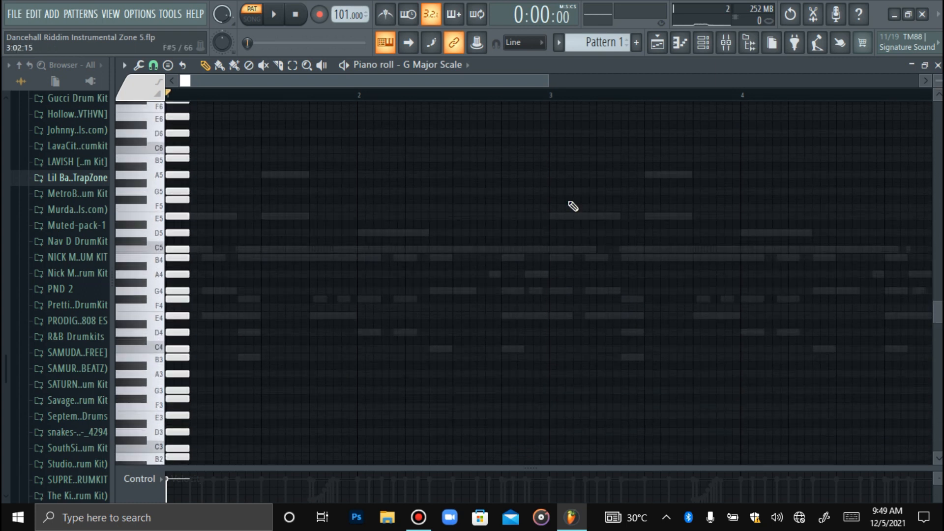
scroll(574, 205, down, 4)
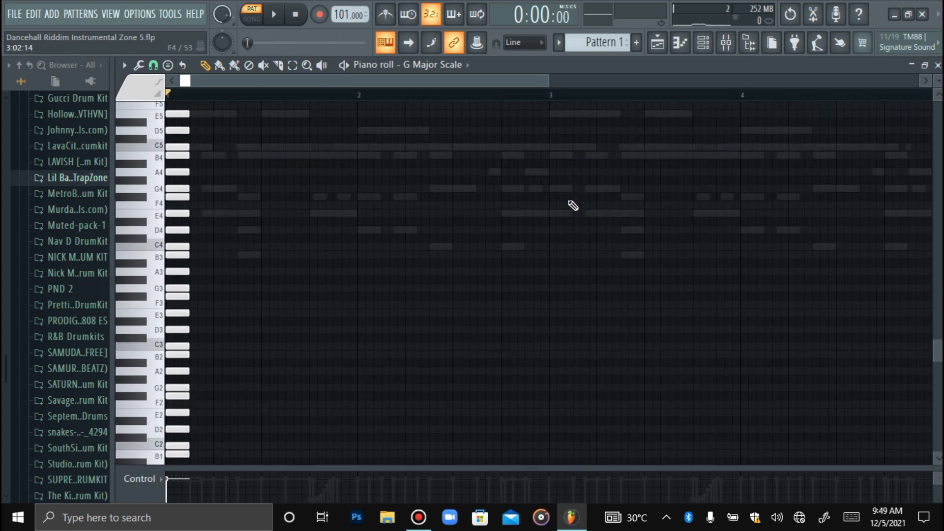
scroll(574, 205, up, 5)
scroll(721, 180, up, 5)
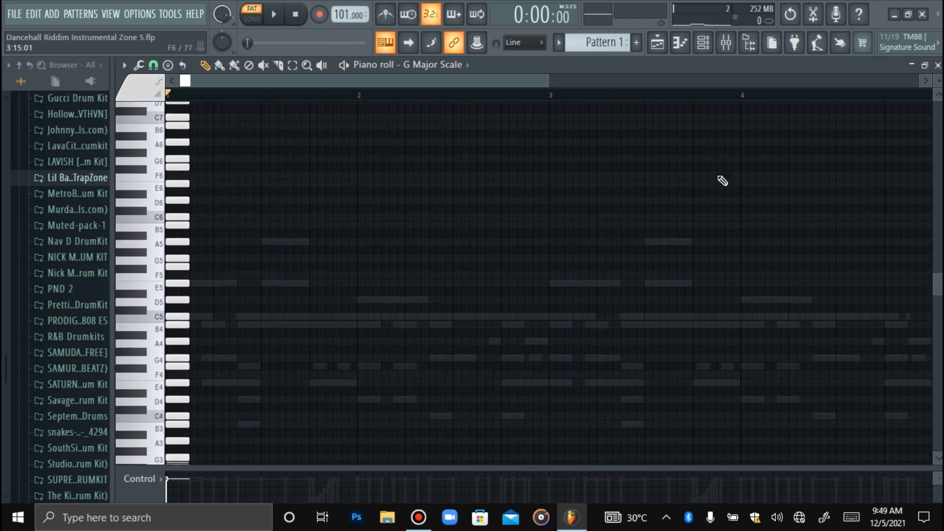
scroll(721, 181, down, 7)
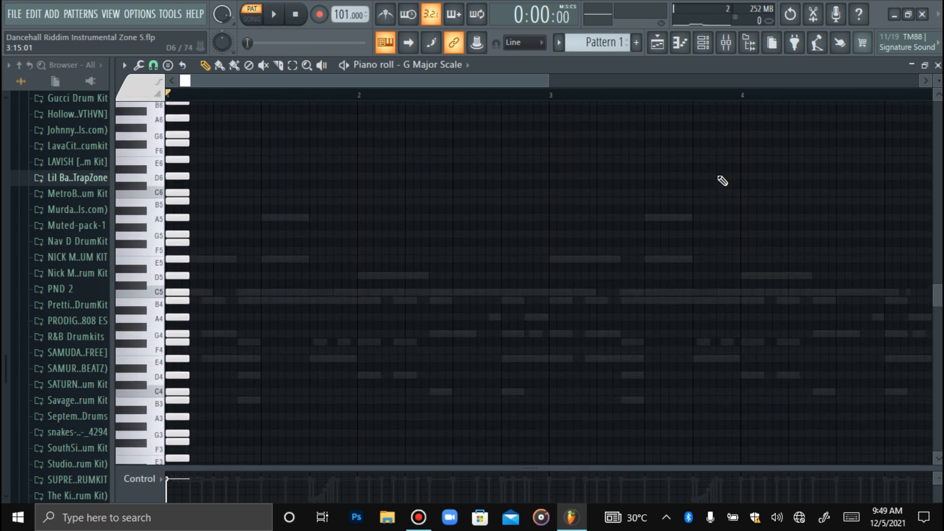
- Switch the piano roll back to the Pluck Cobalt channel and examine its chord notes
click(422, 65)
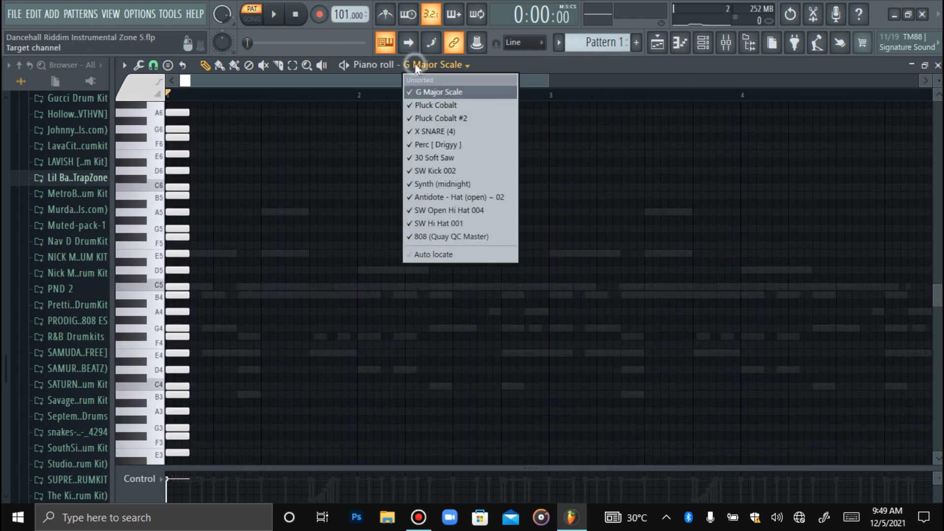
click(449, 104)
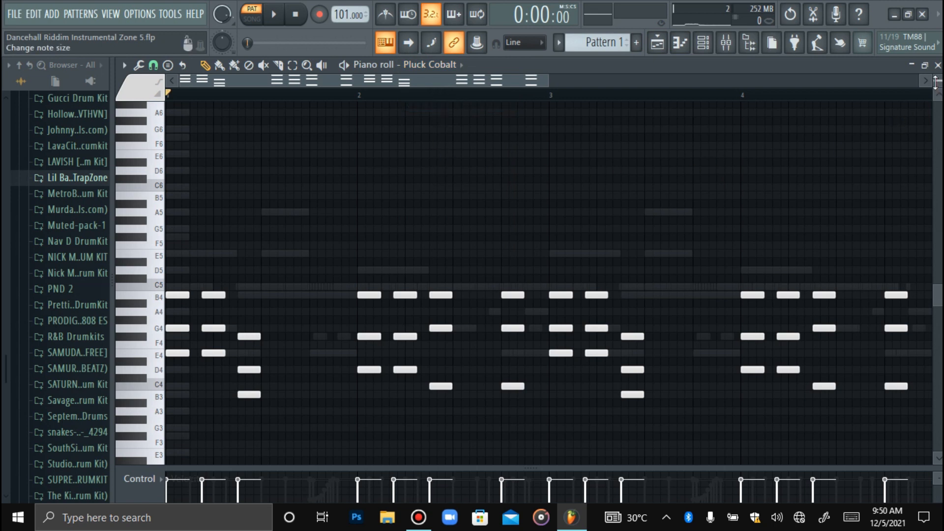
click(168, 65)
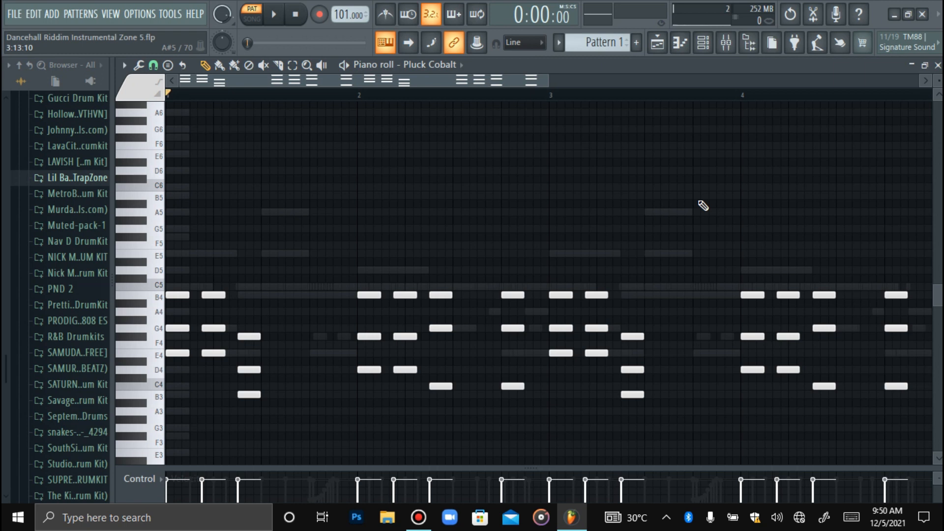
scroll(497, 240, down, 2)
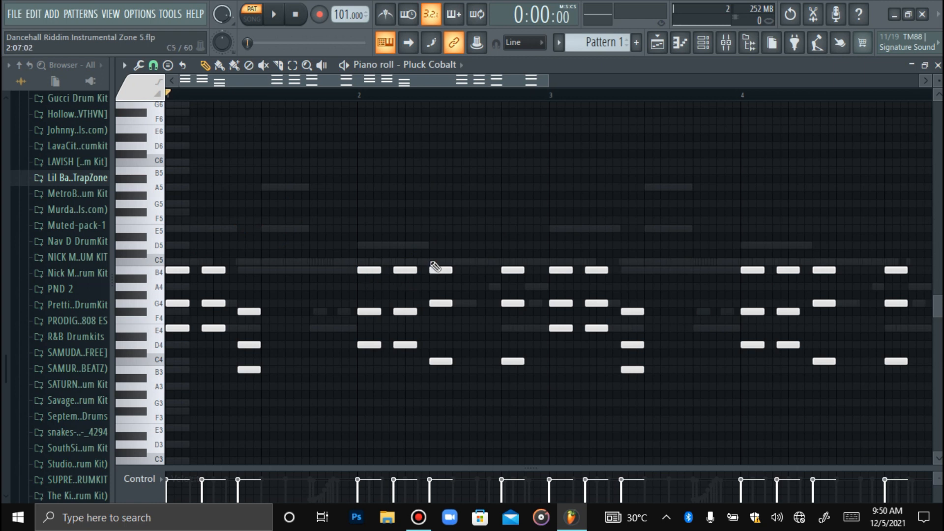
- Play back the soloed Pluck Cobalt chords while viewing them in the piano roll
click(689, 46)
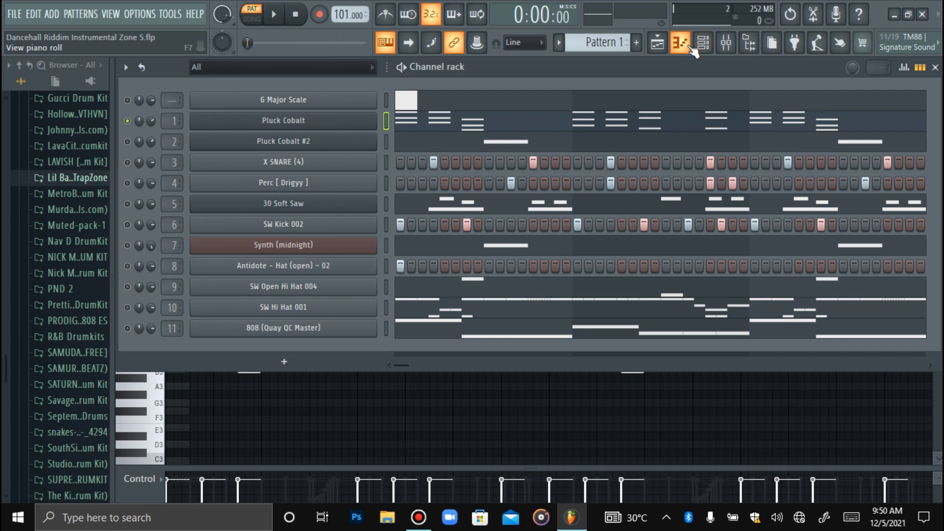
click(688, 45)
key(space)
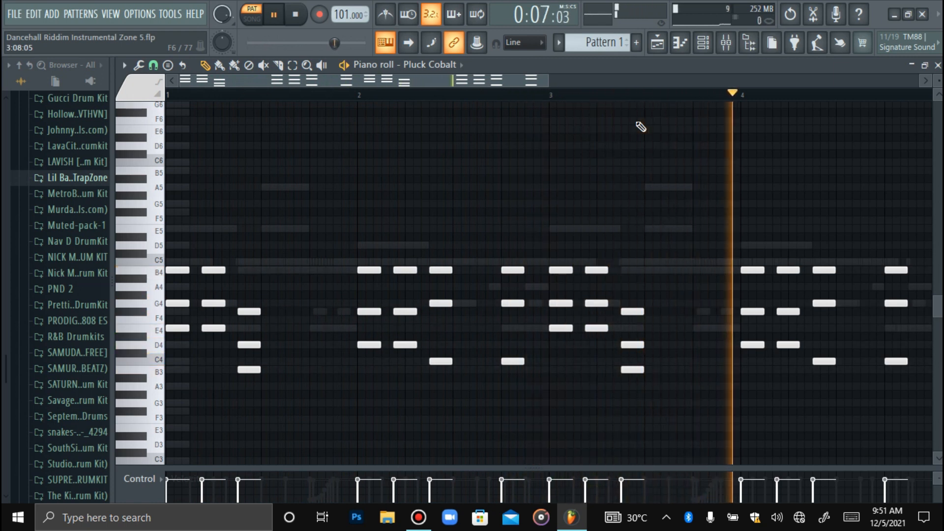
key(space)
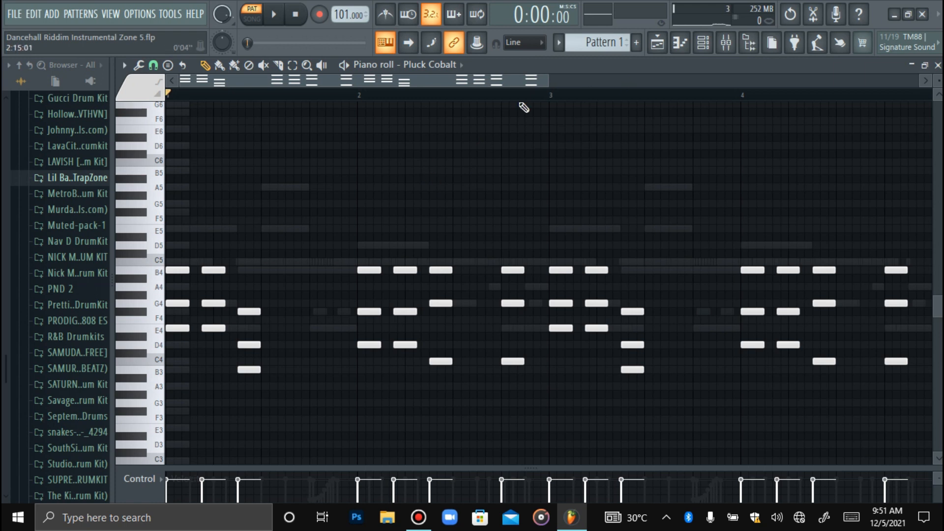
- Unmute the Pluck Cobalt #2 channel and review the Pluck Cobalt notes in the piano roll once more
click(703, 42)
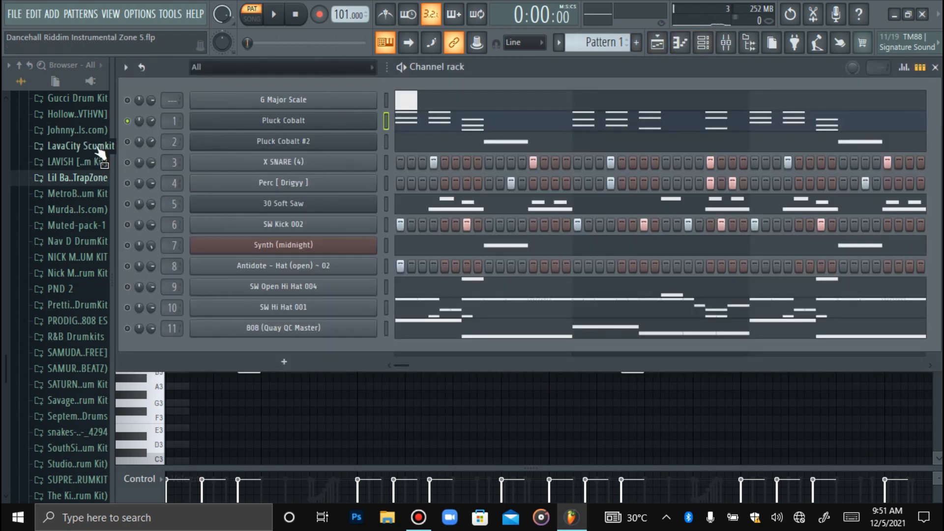
click(127, 142)
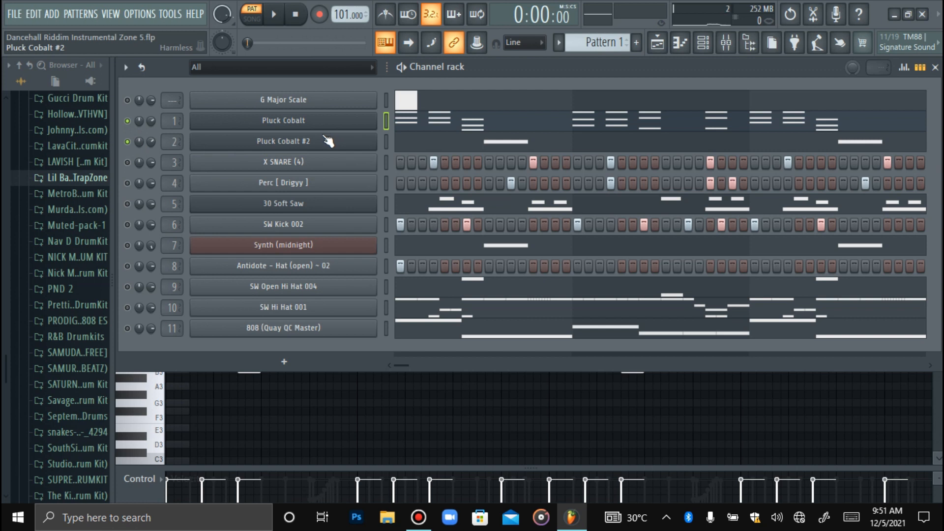
right_click(318, 125)
click(356, 126)
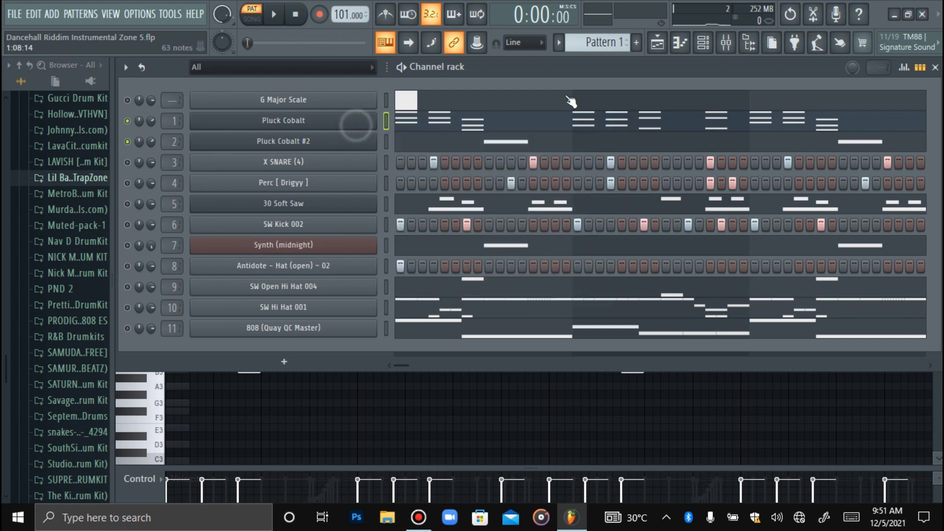
click(686, 49)
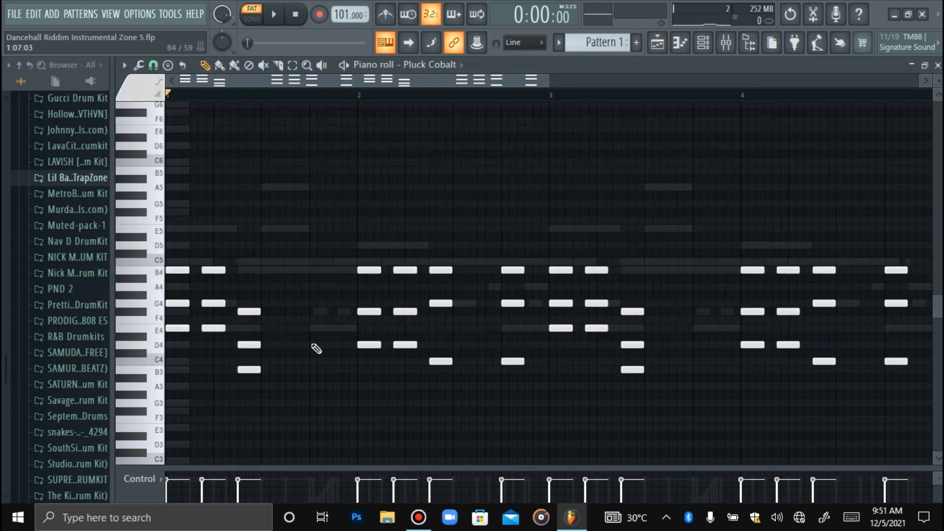
click(702, 45)
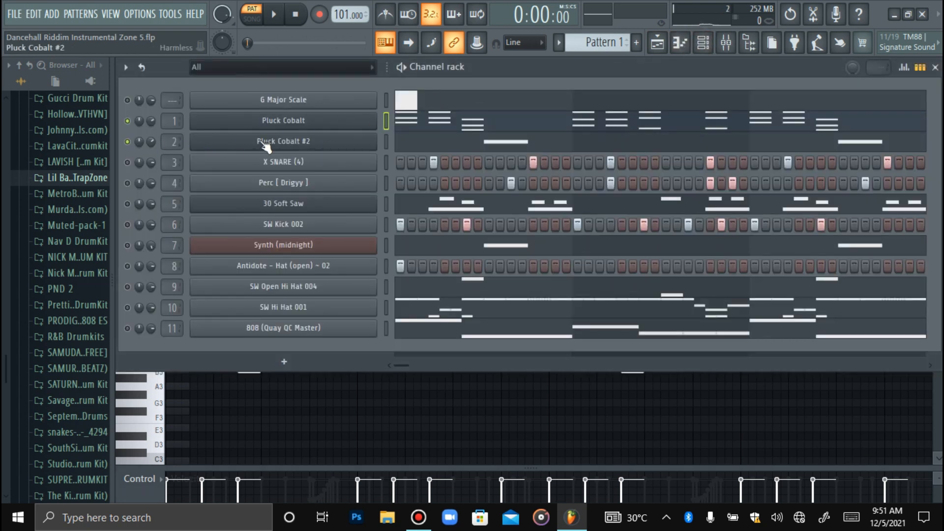
- Examine the Pluck Cobalt #2 notes in the piano roll and play them together with Pluck Cobalt
right_click(316, 146)
click(388, 143)
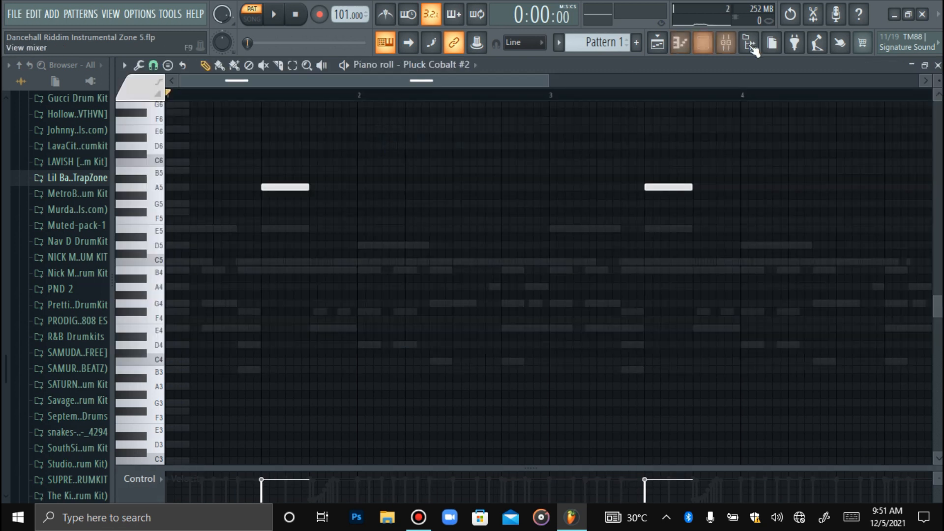
click(703, 42)
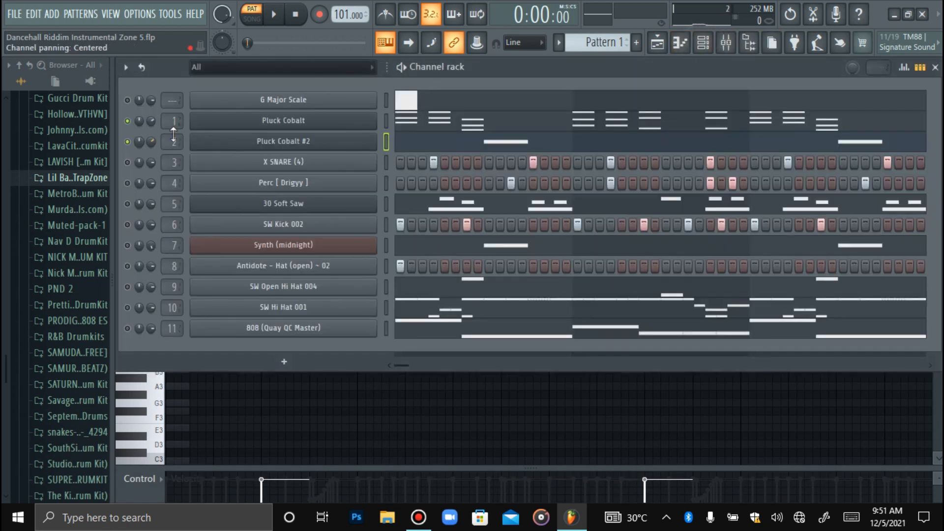
click(275, 17)
click(680, 43)
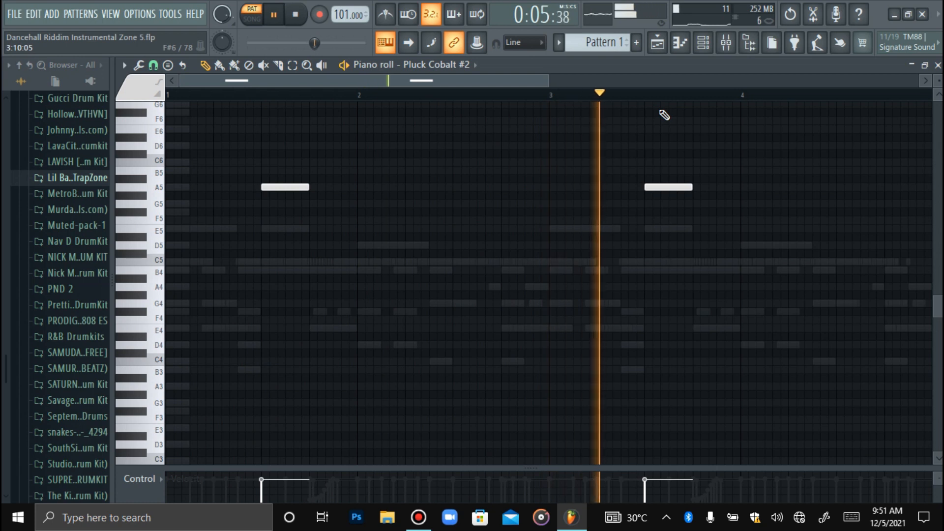
click(703, 43)
key(space)
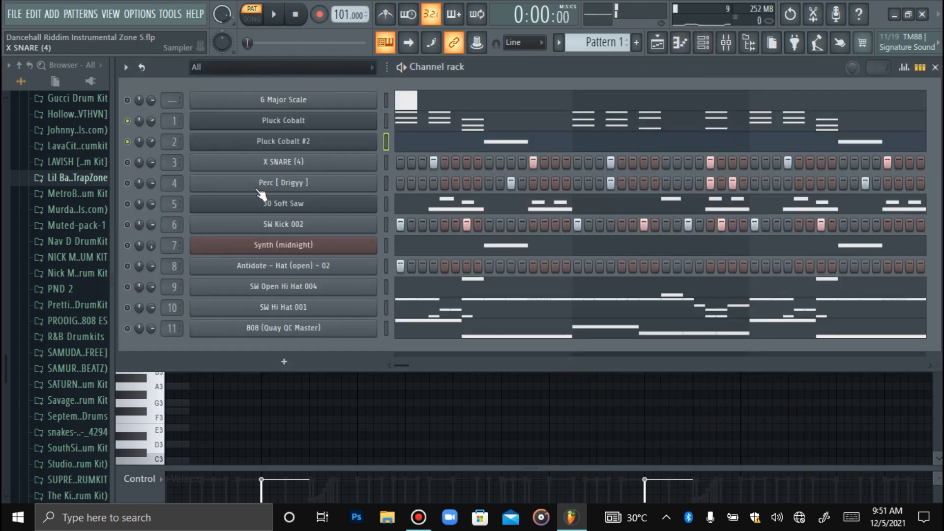
- Solo the 30 Soft Saw channel in the channel rack
right_click(127, 204)
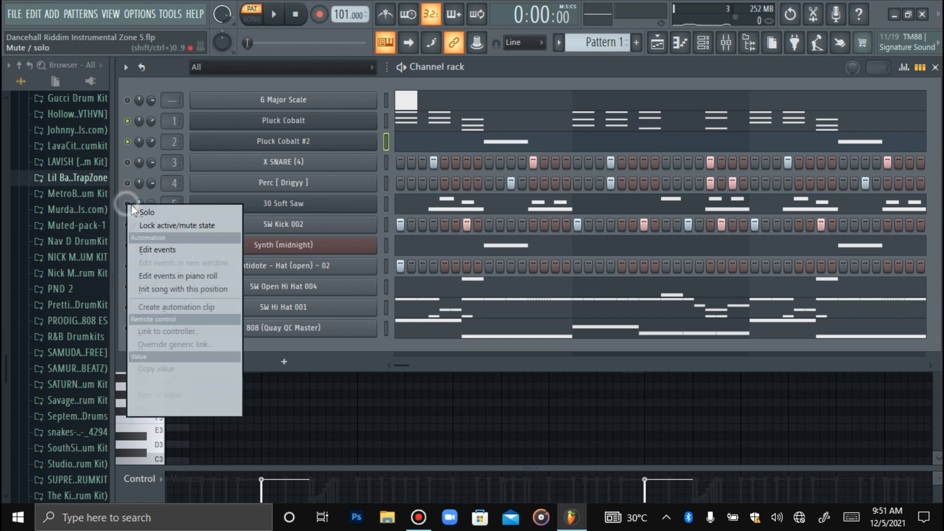
click(138, 209)
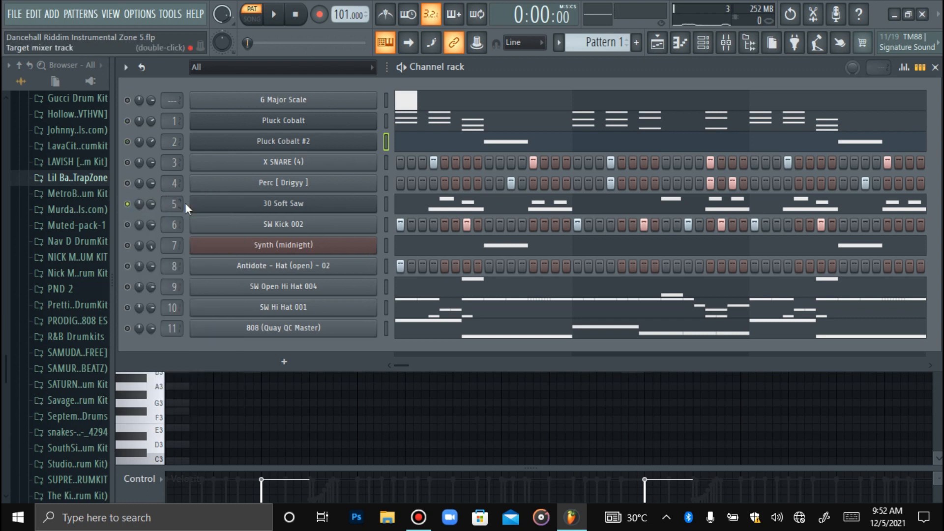
- Unmute Pluck Cobalt alongside 30 Soft Saw, and inspect the Soft Saw instrument and its 11 Soft Leads preset category
click(128, 120)
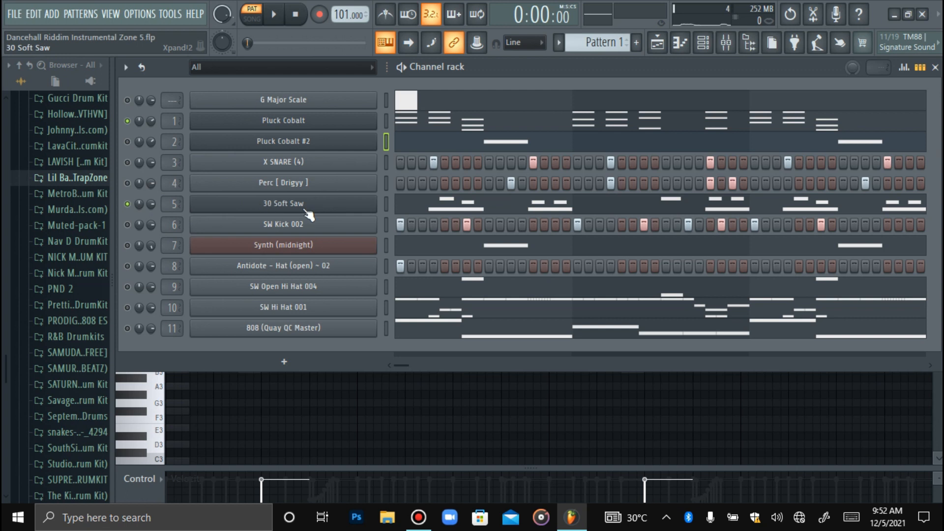
click(247, 211)
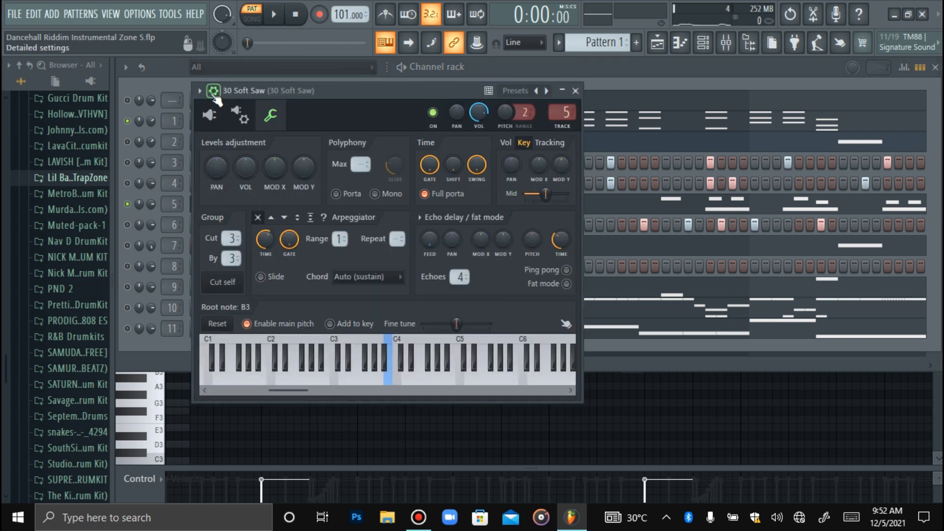
click(178, 349)
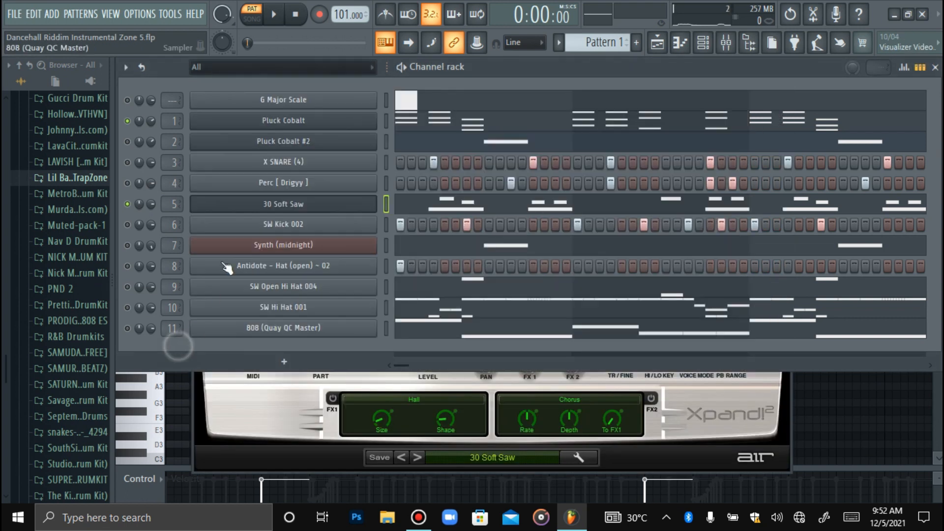
click(247, 203)
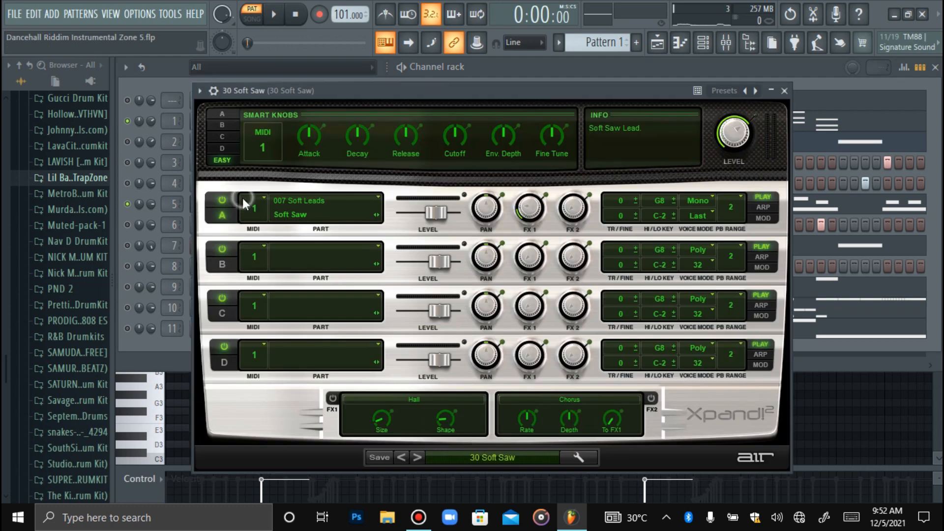
click(465, 457)
mouse_move(479, 351)
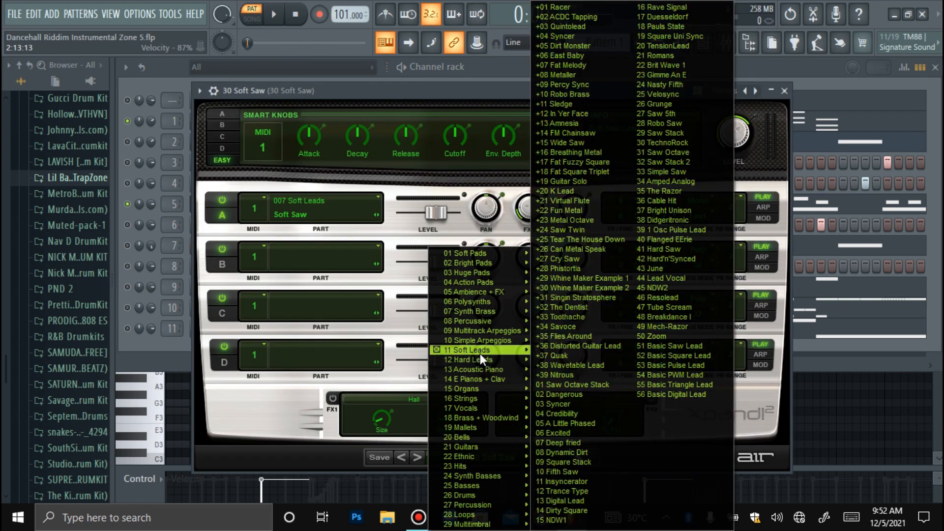
click(181, 350)
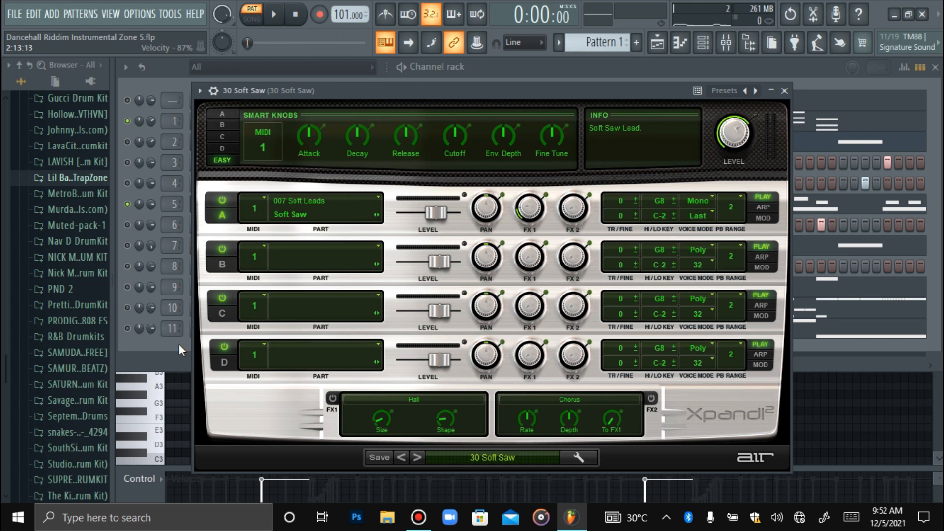
click(189, 353)
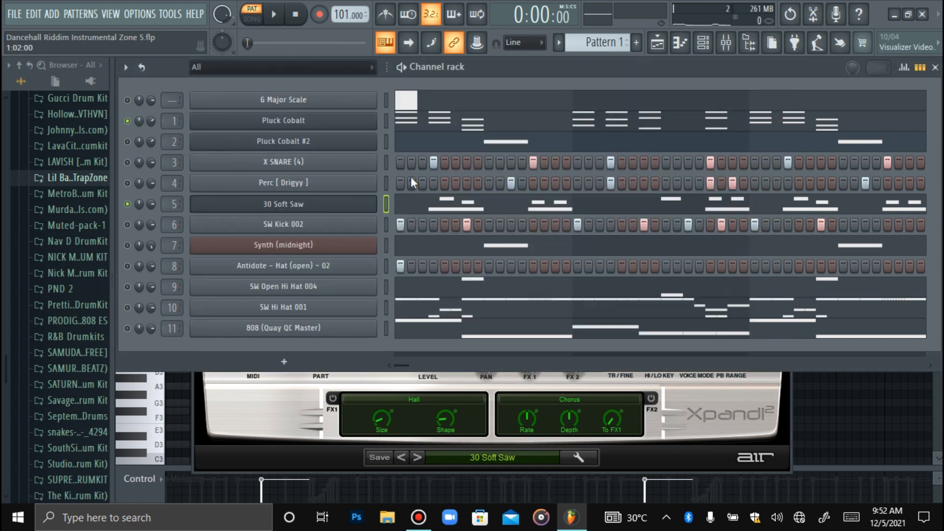
- Play 30 Soft Saw together with Pluck Cobalt and examine the 30 Soft Saw notes in the piano roll
click(367, 207)
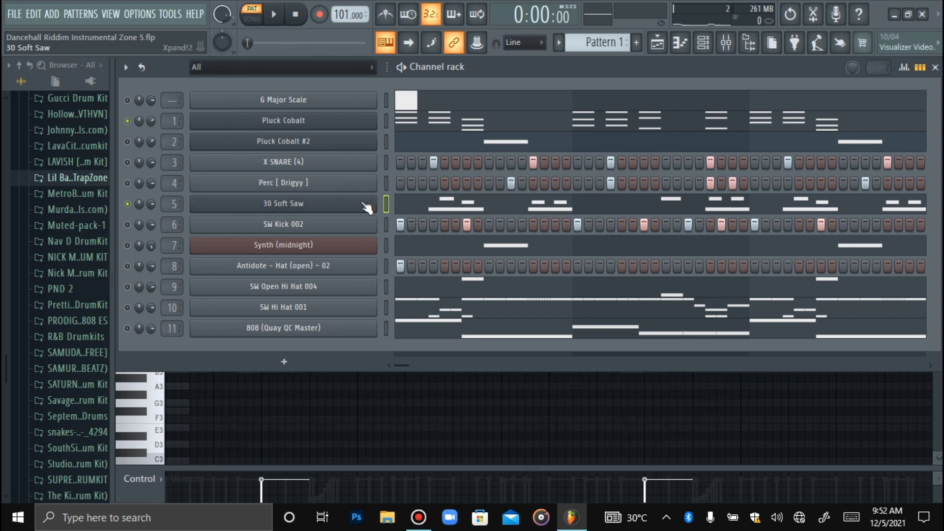
key(space)
right_click(388, 203)
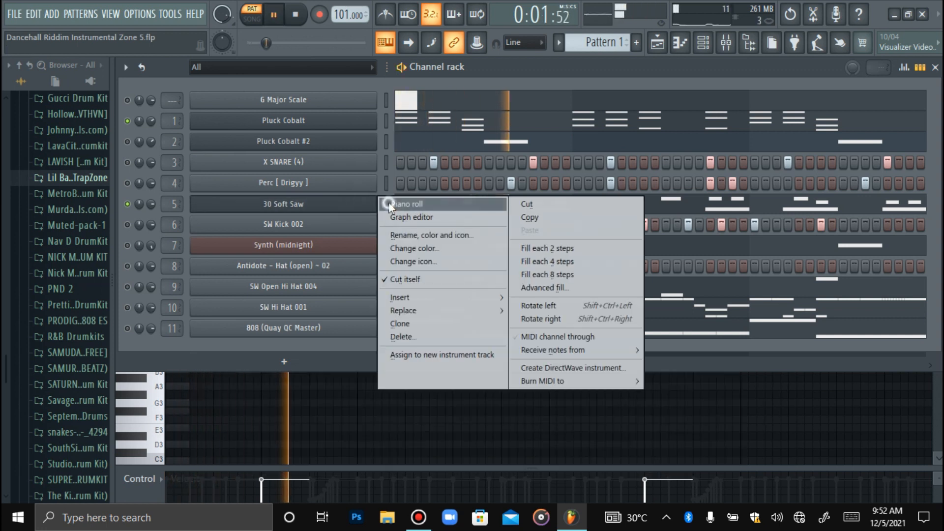
click(404, 203)
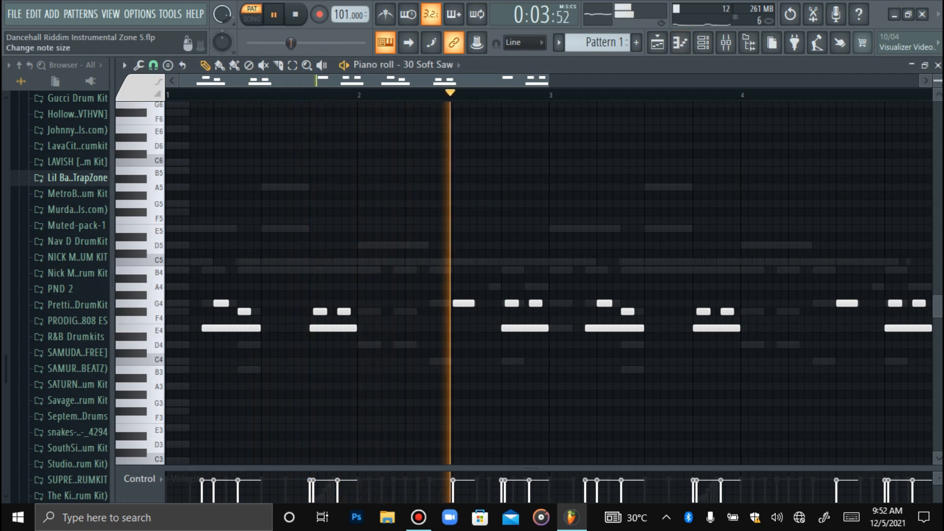
drag(937, 81, 938, 76)
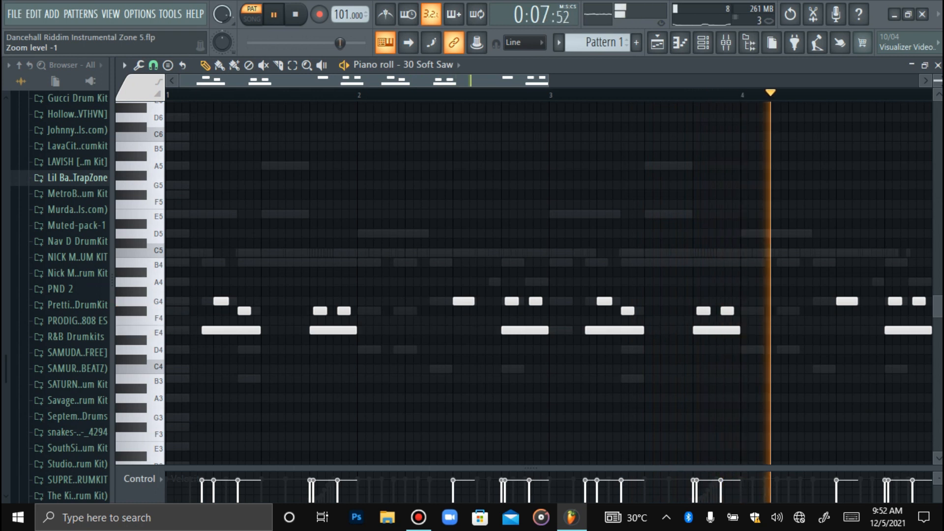
key(space)
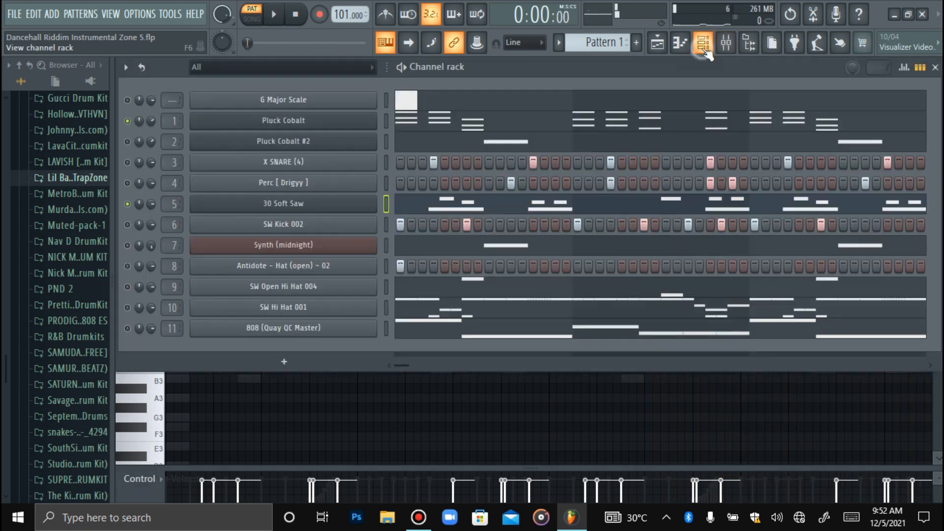
- Solo the Synth (midnight) channel, unmute Pluck Cobalt as well, and play the two together
click(703, 42)
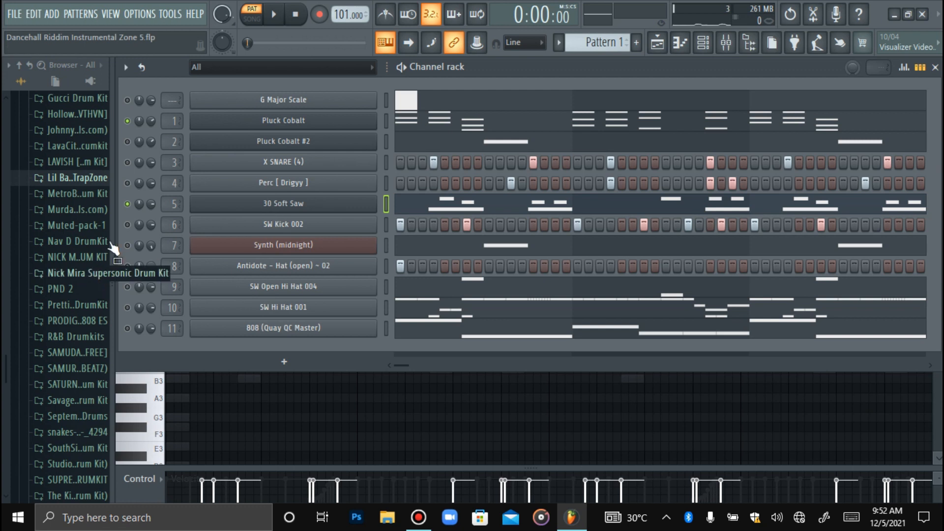
right_click(127, 246)
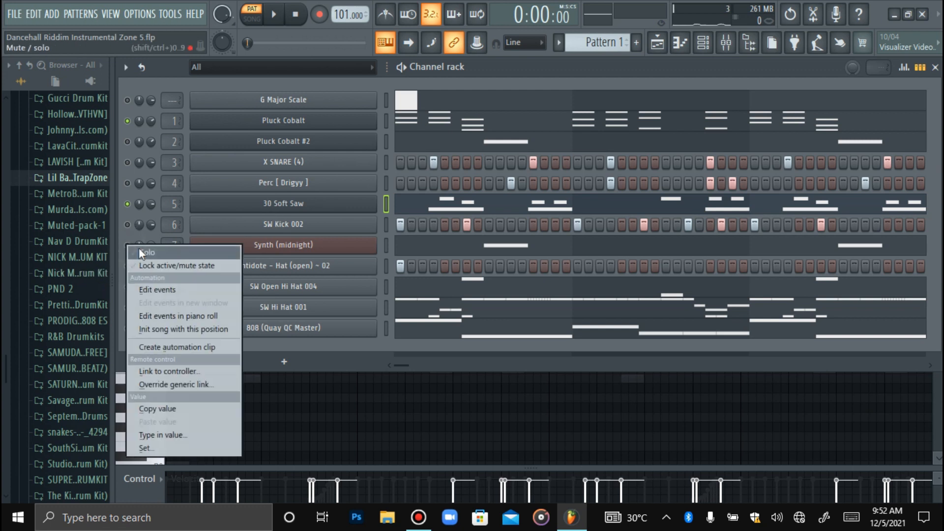
click(142, 253)
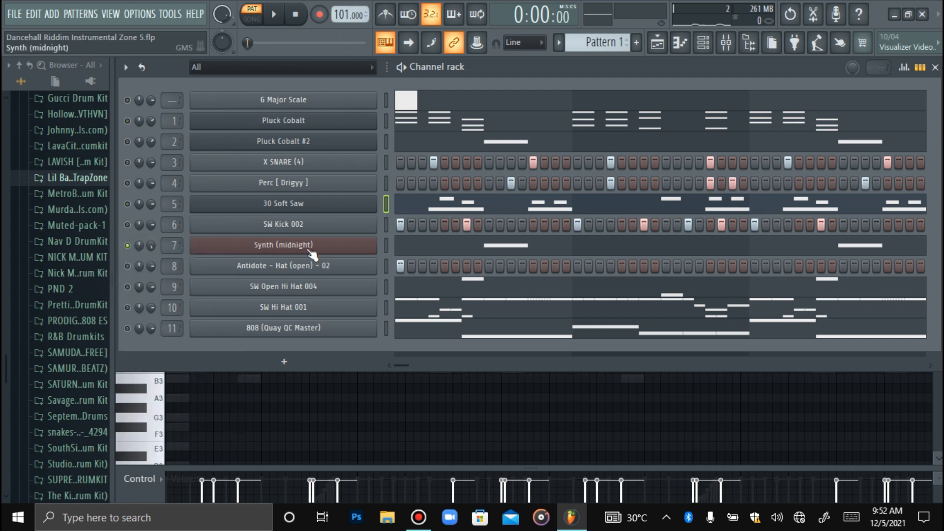
click(127, 121)
key(space)
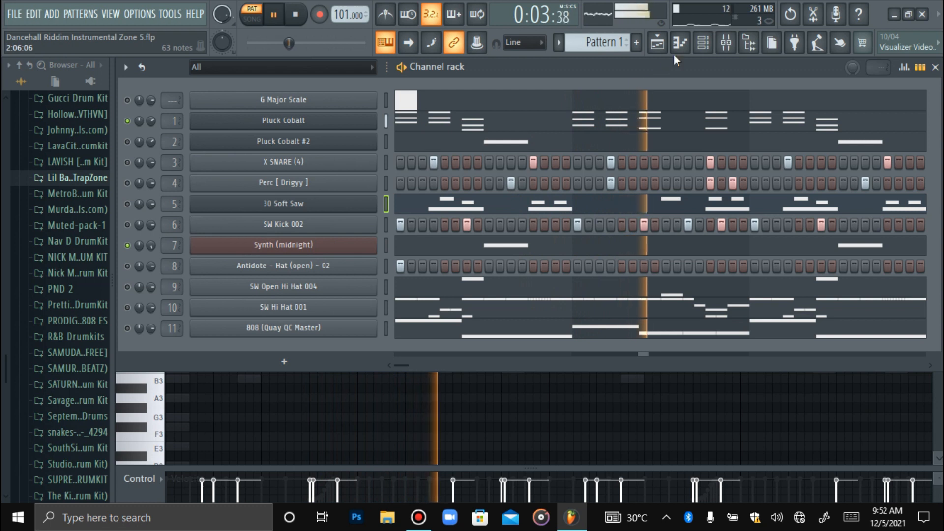
- View the Synth (midnight) notes in the piano roll and stop the playback
right_click(375, 245)
click(399, 249)
key(space)
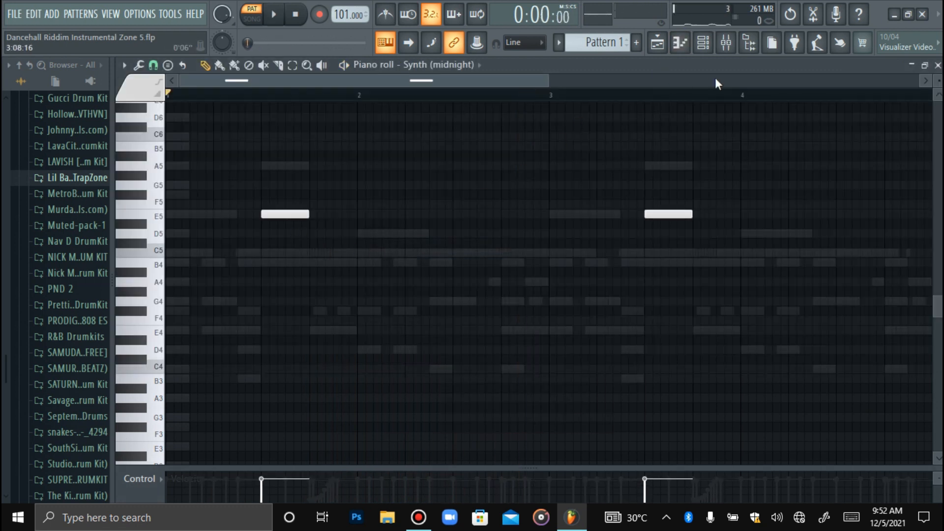
- Inspect the HalfTime effect on the Synth (midnight) mixer track and close its window
click(726, 42)
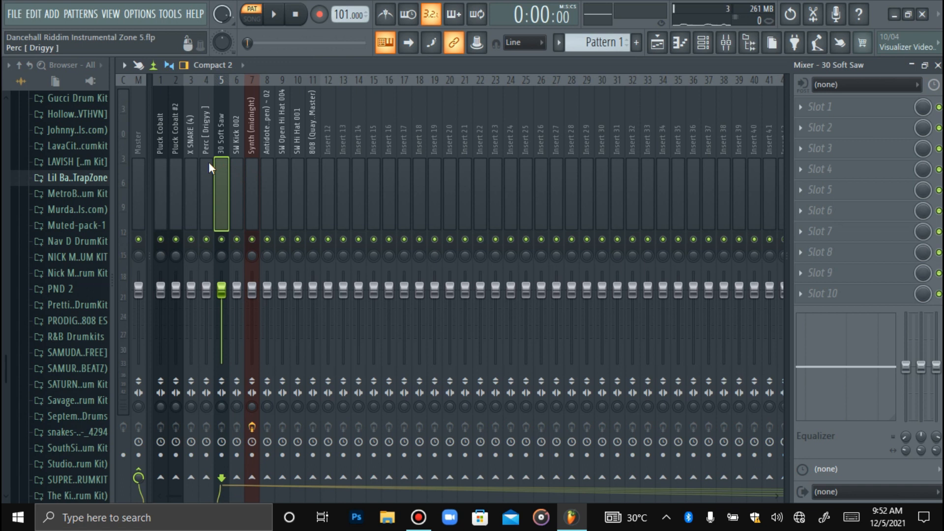
click(241, 172)
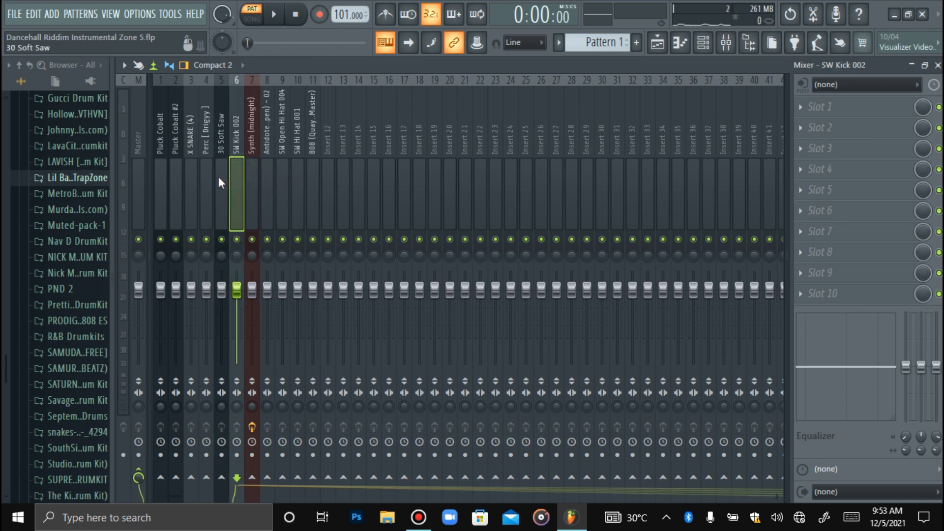
click(252, 173)
click(831, 148)
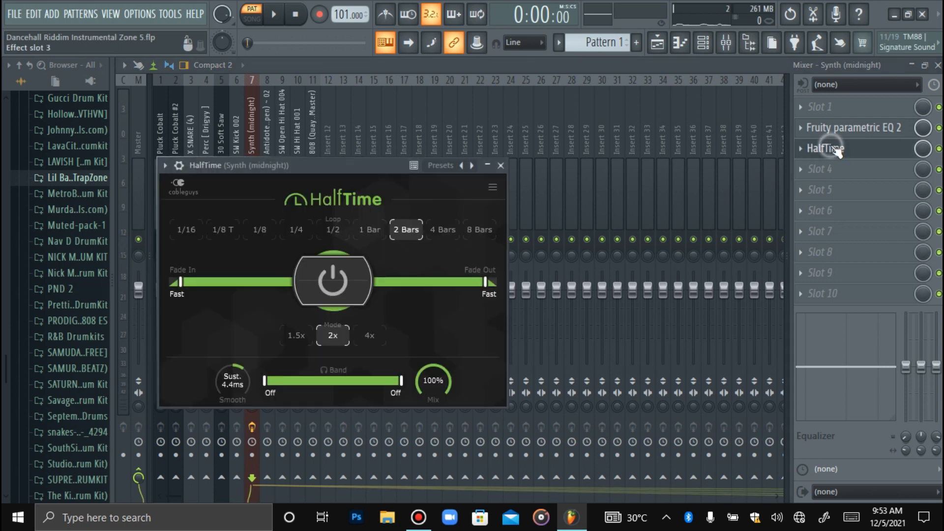
click(834, 153)
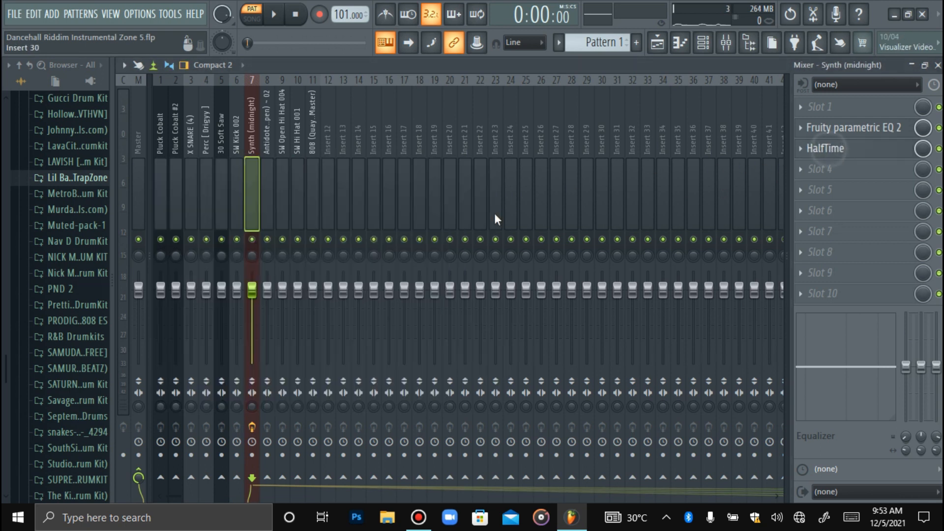
- Solo X SNARE (4), unmute the Perc, SW Kick 002, hi-hat and 808 channels, and play the drums together
click(705, 45)
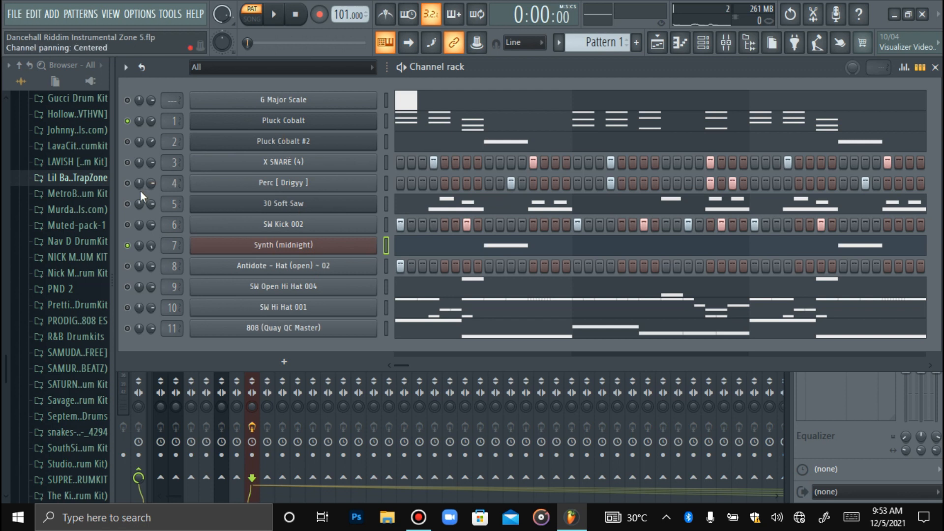
right_click(128, 163)
click(140, 171)
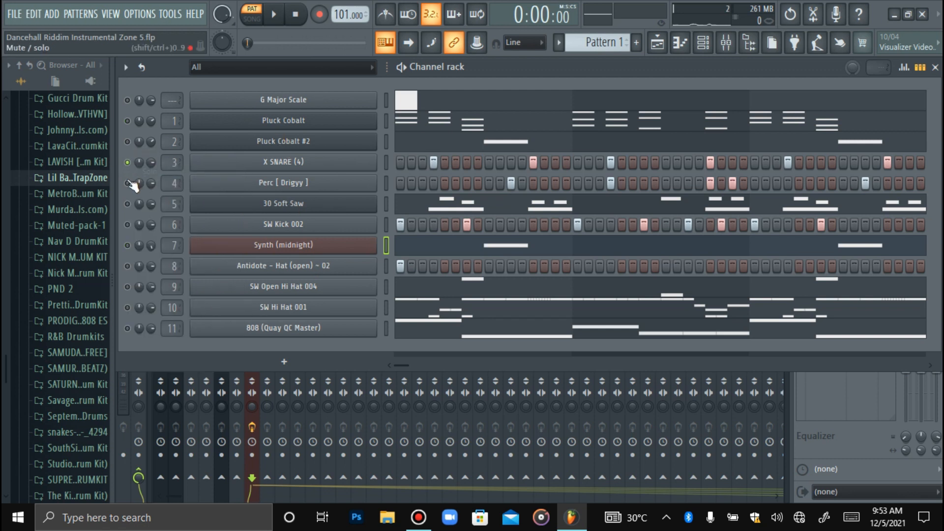
click(128, 224)
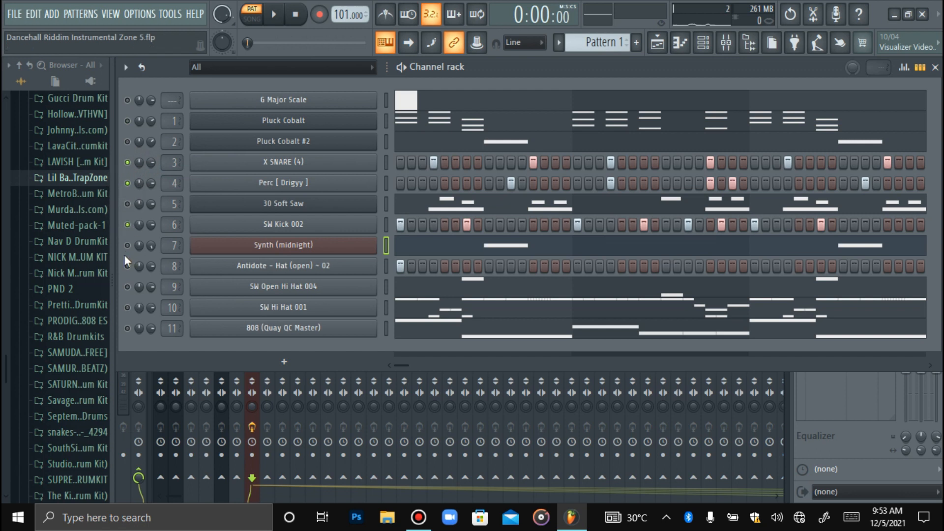
click(127, 287)
click(275, 16)
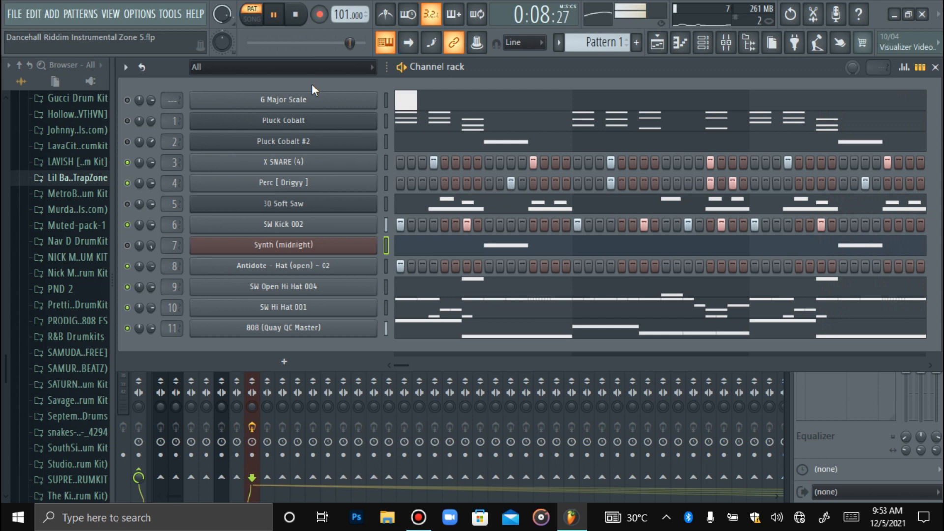
key(space)
- Unmute all channels, play the full pattern, and select every channel in the rack
right_click(127, 121)
click(139, 131)
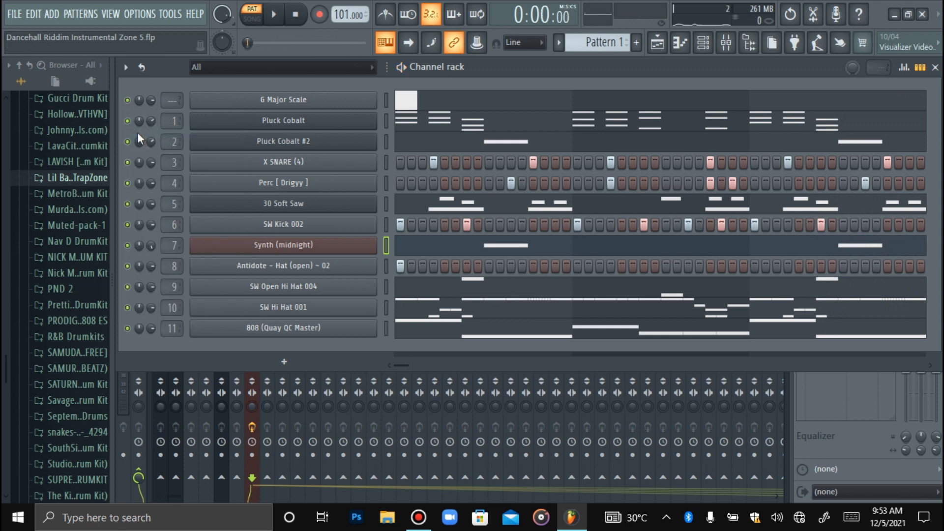
key(space)
double_click(388, 101)
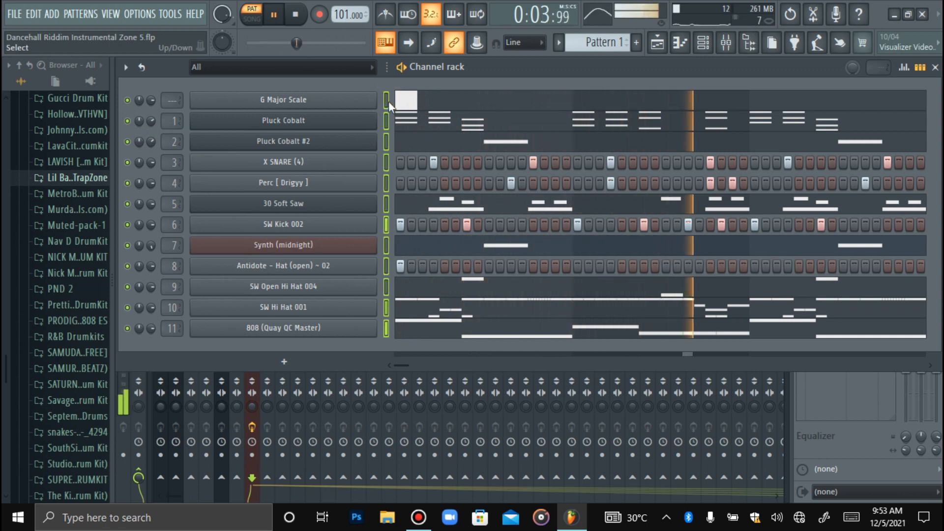
key(space)
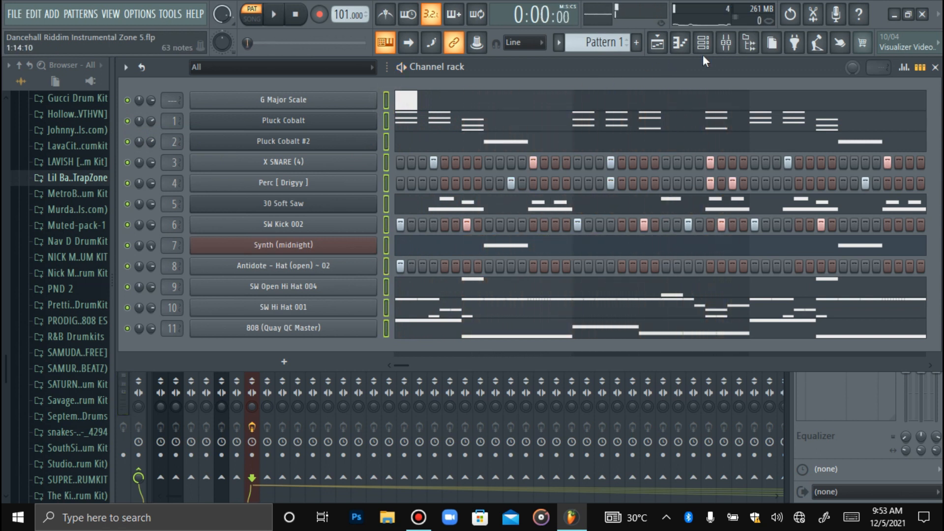
- Solo the Pluck Cobalt track in the mixer and lower its volume fader
click(728, 45)
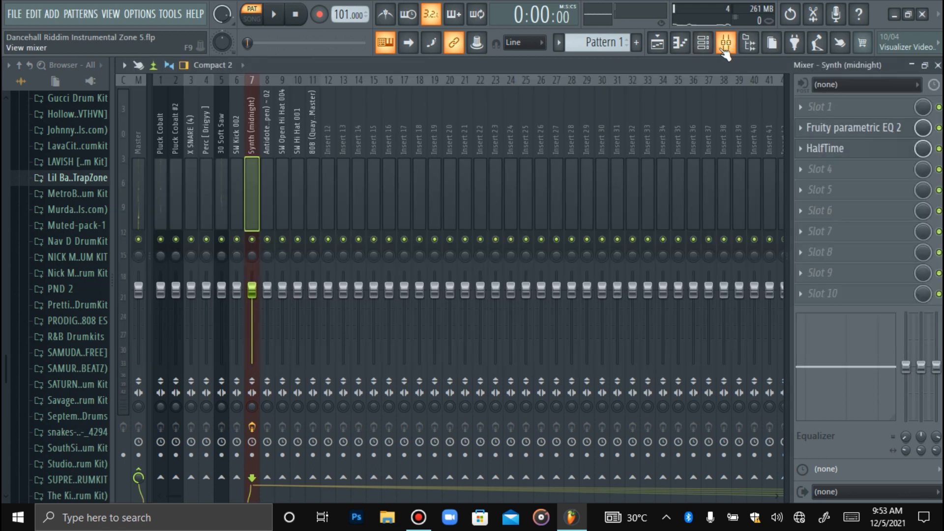
click(161, 188)
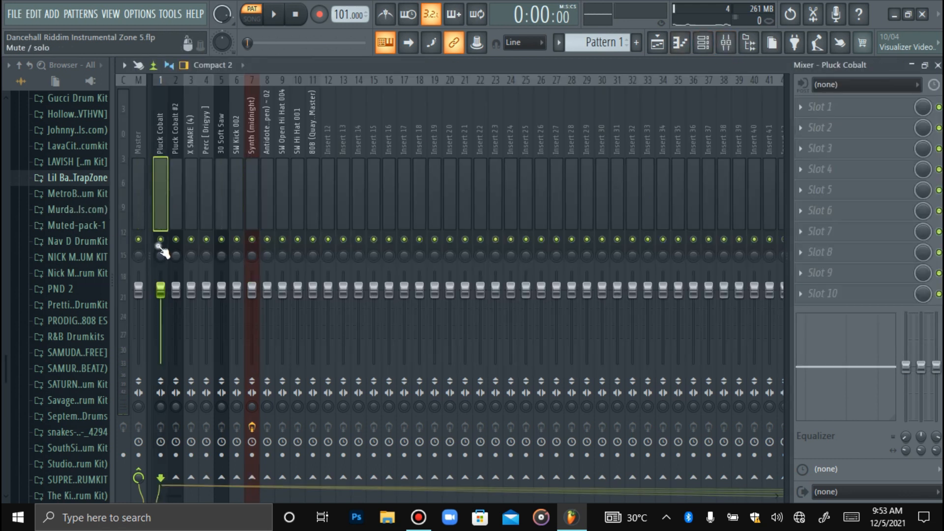
right_click(160, 242)
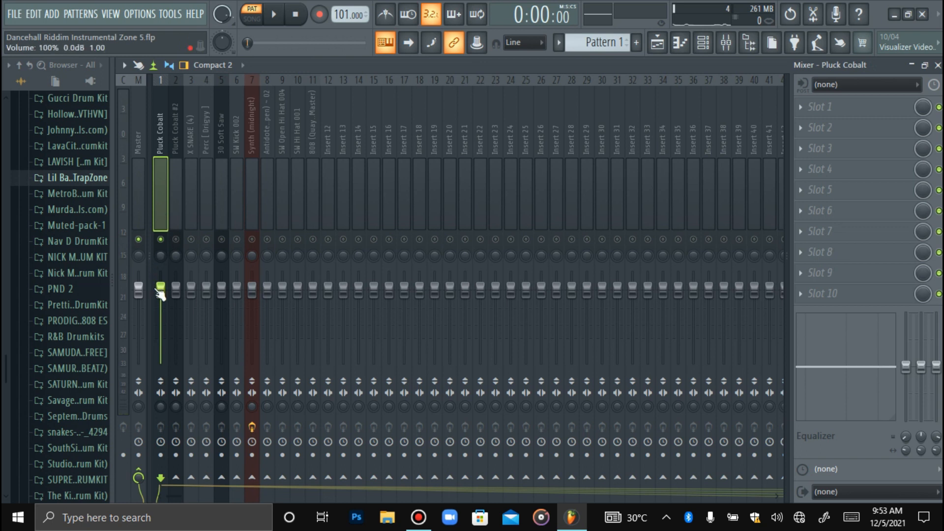
drag(171, 292, 171, 296)
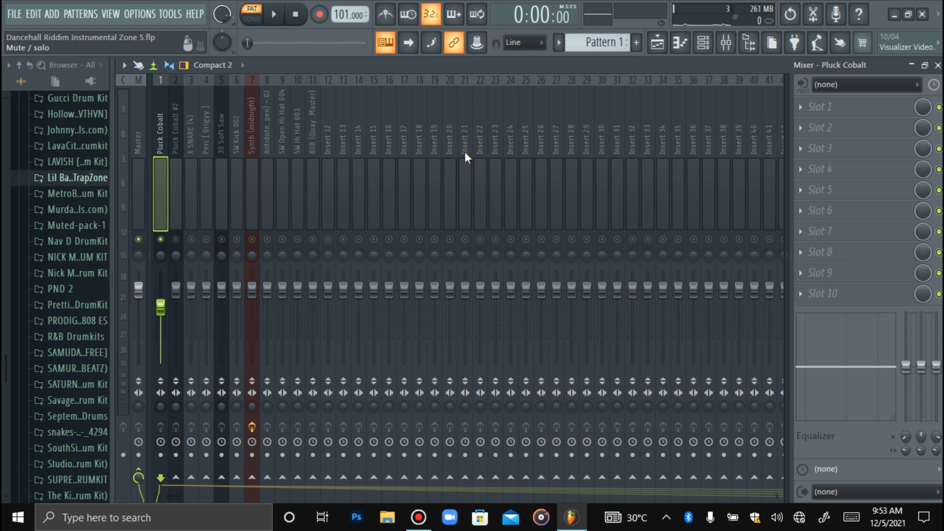
- Set the Pluck Cobalt channel volume to 67% in the channel rack and its mixer fader to about 78%
click(703, 45)
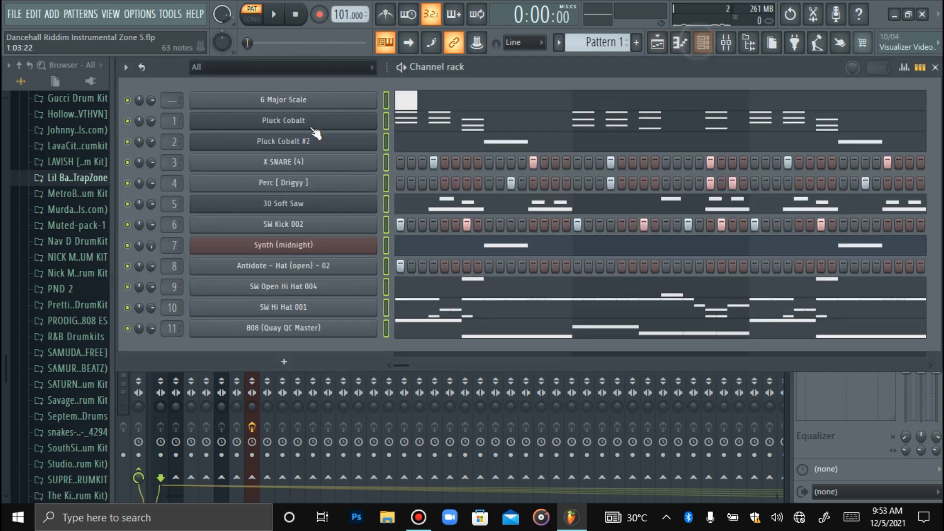
drag(152, 123, 152, 125)
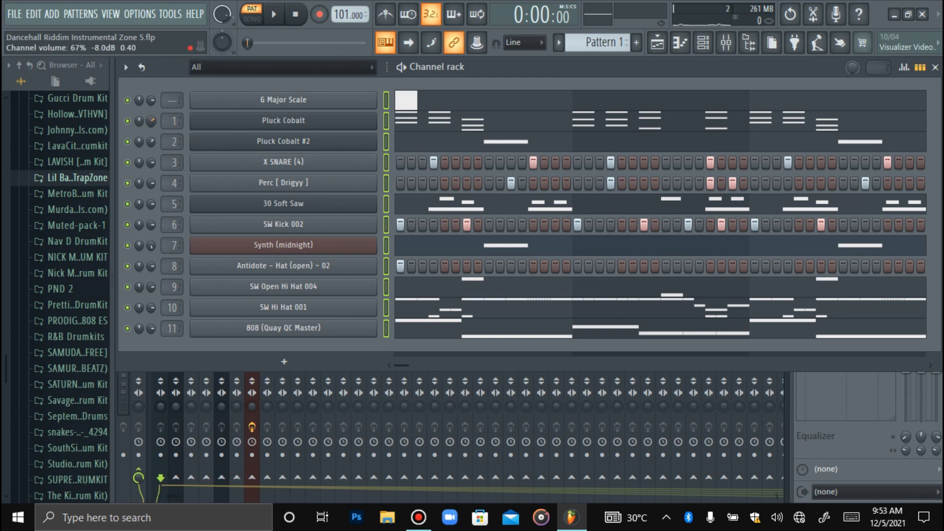
click(726, 43)
drag(160, 302, 160, 290)
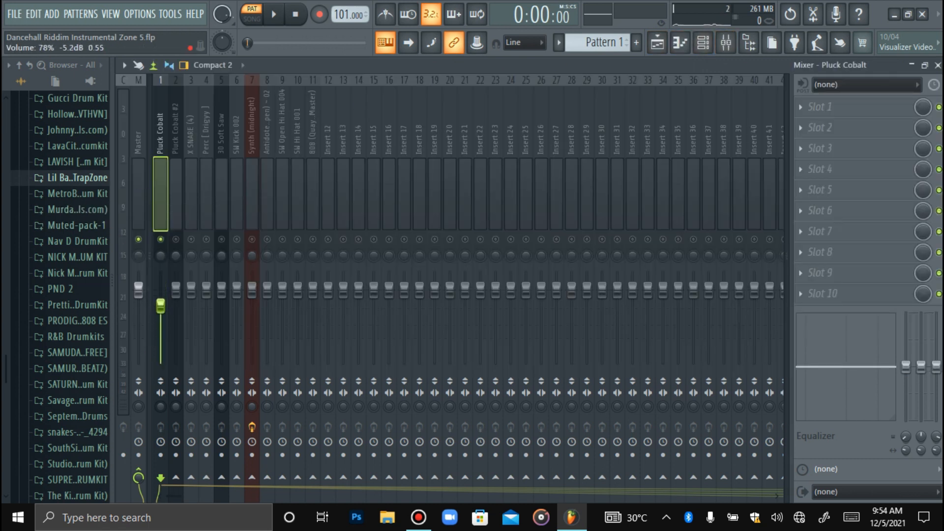
- Play the soloed Pluck Cobalt track, load Fruity parametric EQ 2 into its first effect slot, and enlarge the EQ window
key(space)
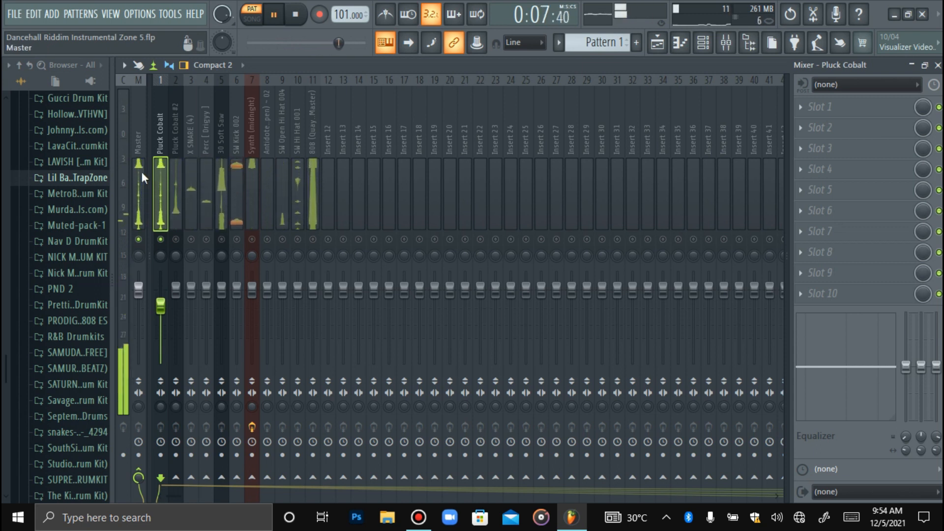
key(space)
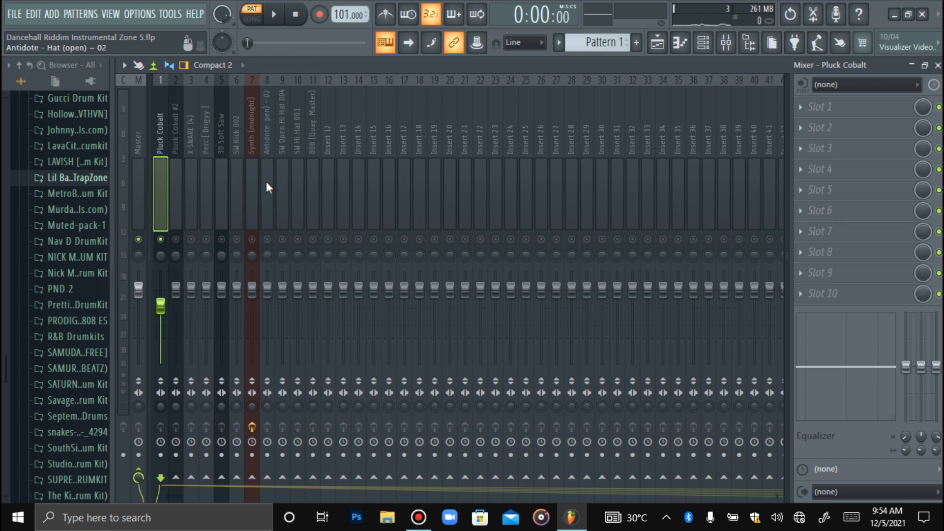
click(821, 111)
click(550, 239)
click(441, 335)
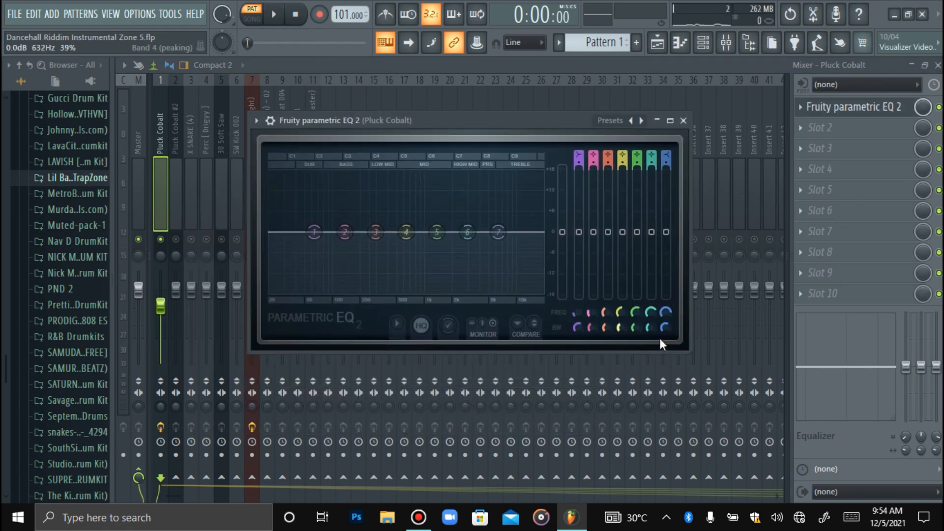
drag(694, 352, 784, 418)
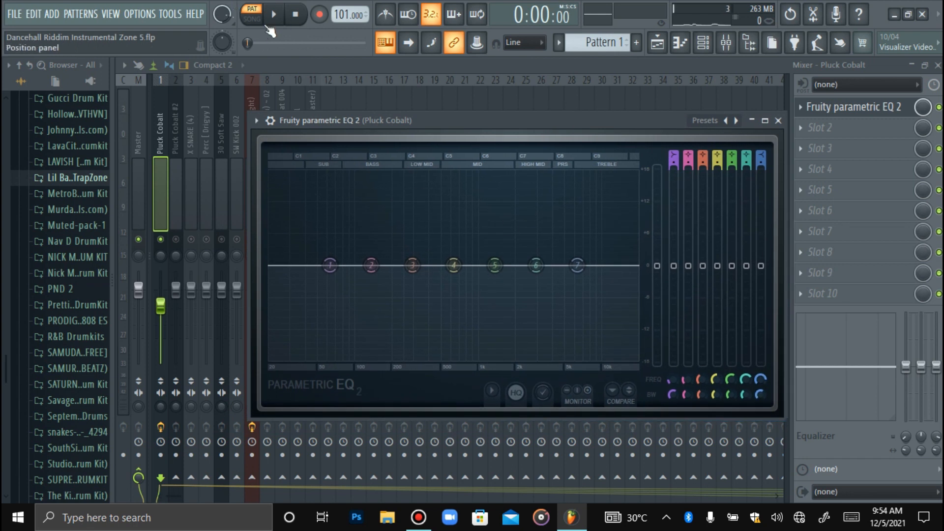
- Cut Pluck Cobalt's low end during playback by lowering EQ band 1 to the minimum at about 100 Hz, and close the EQ
click(274, 20)
drag(329, 266, 357, 359)
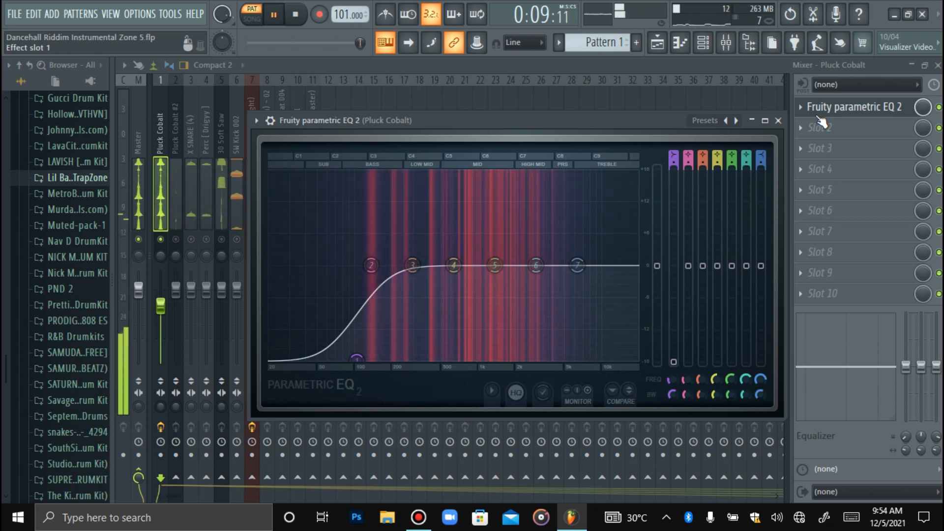
key(space)
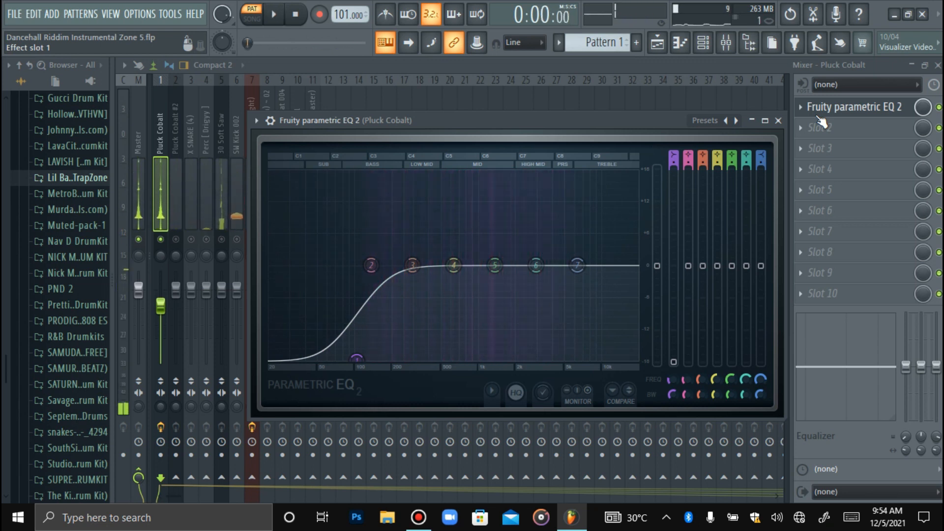
click(817, 117)
- Unmute the Pluck Cobalt #2 mixer track and lower its fader to just under 57% while playing the pattern
click(177, 239)
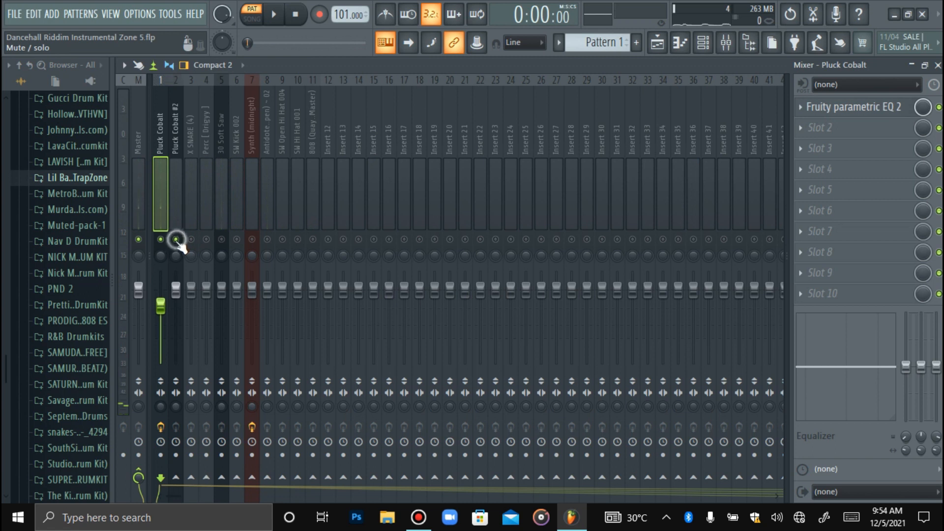
click(175, 190)
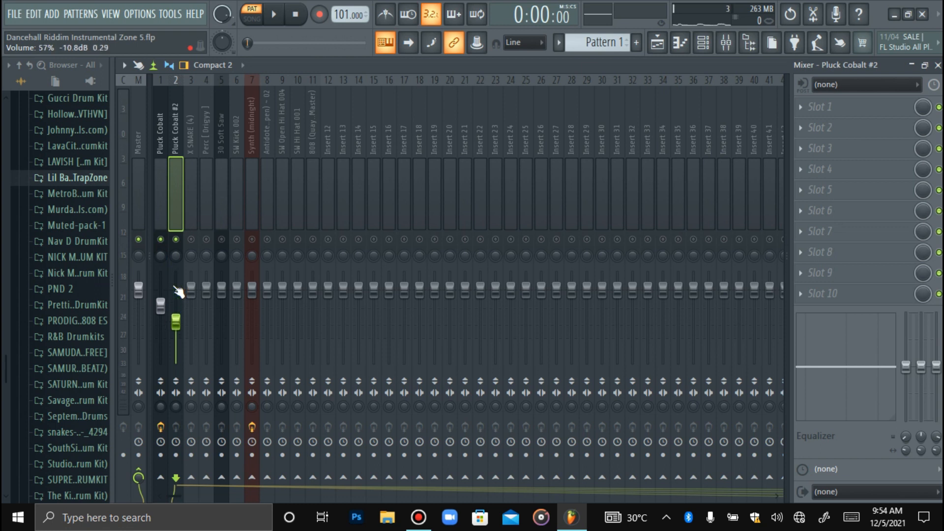
key(space)
drag(178, 323, 183, 333)
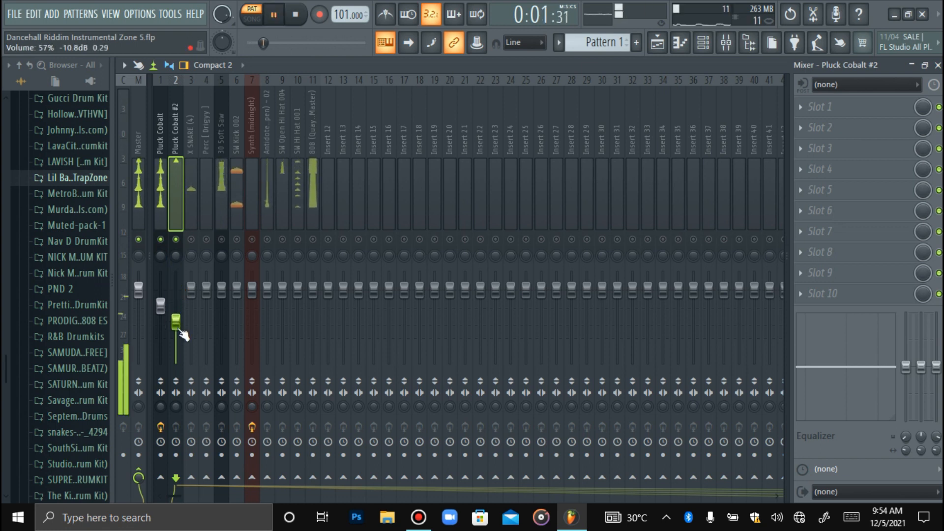
key(space)
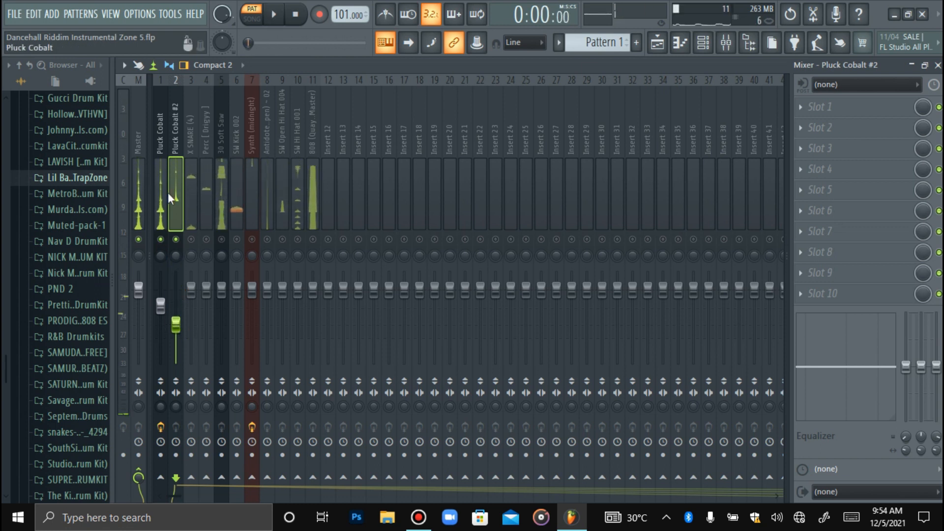
- Load RC-20 Retro Color into Pluck Cobalt #2's first effect slot and switch off its Distort, Wobble and Noise modules
click(858, 116)
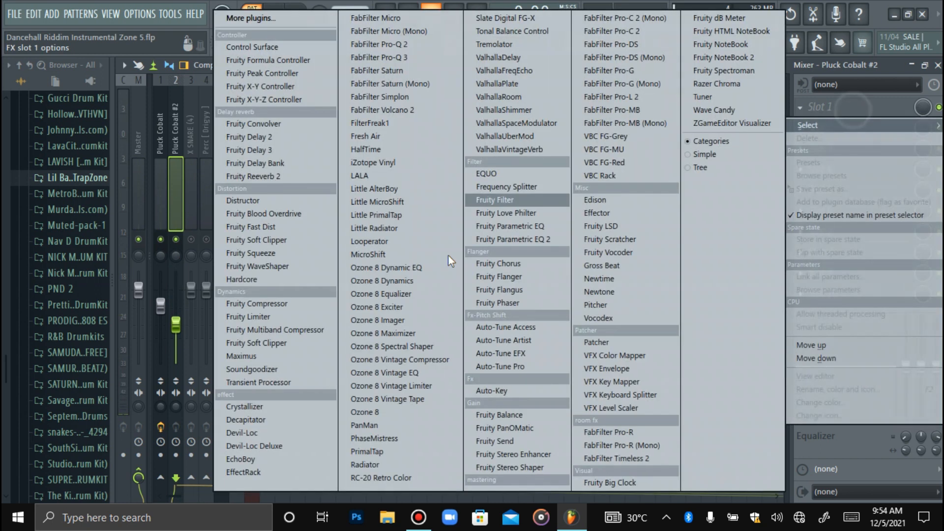
click(375, 474)
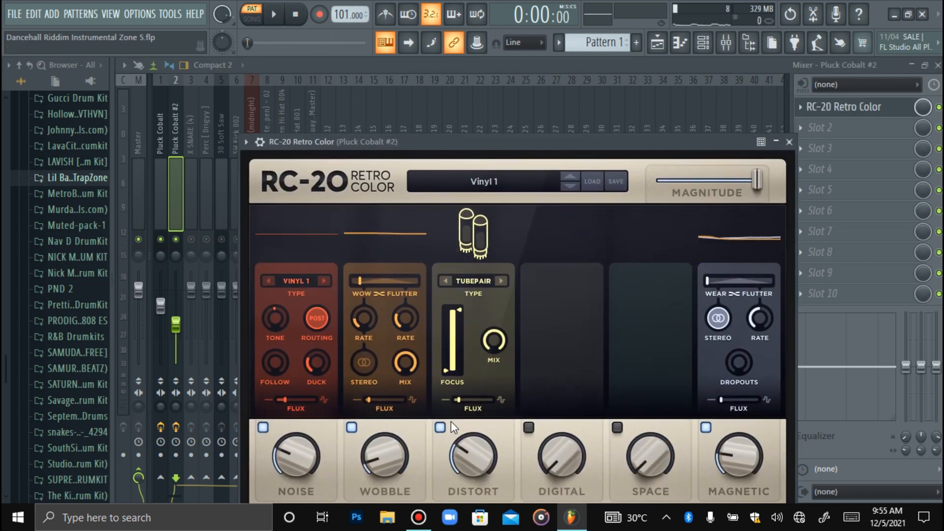
click(440, 427)
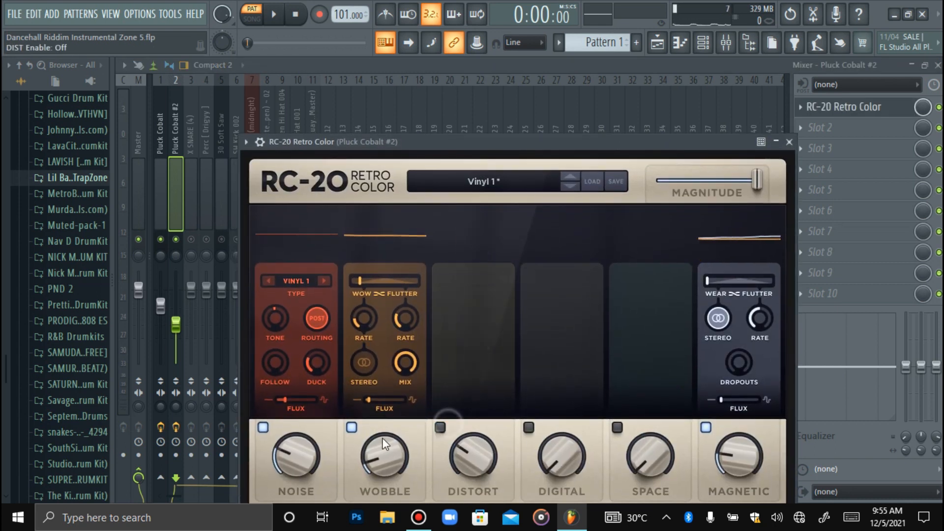
click(352, 428)
click(263, 428)
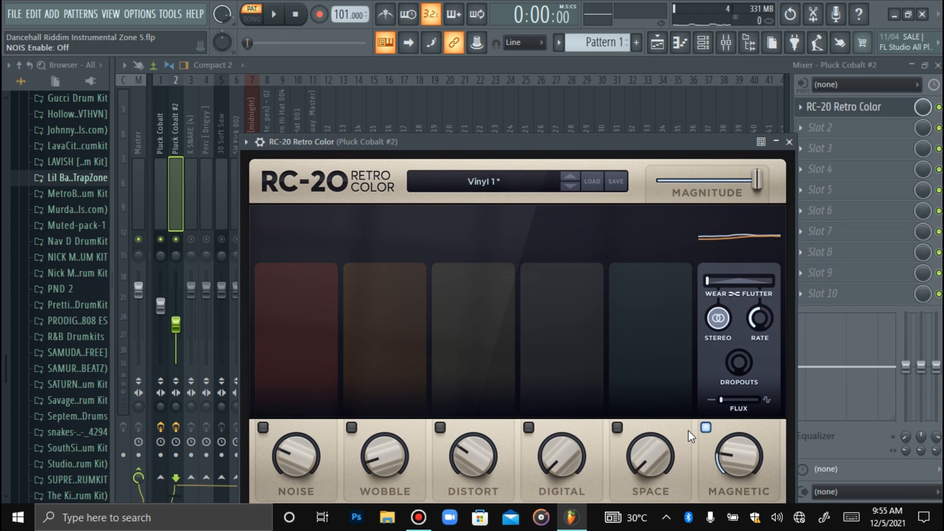
- Leave only RC-20's Space module enabled by switching off Magnetic, set the Space flux to 12%, and close the plugin
click(617, 427)
click(706, 428)
scroll(641, 462, down, 3)
mouse_move(654, 405)
scroll(649, 400, up, 5)
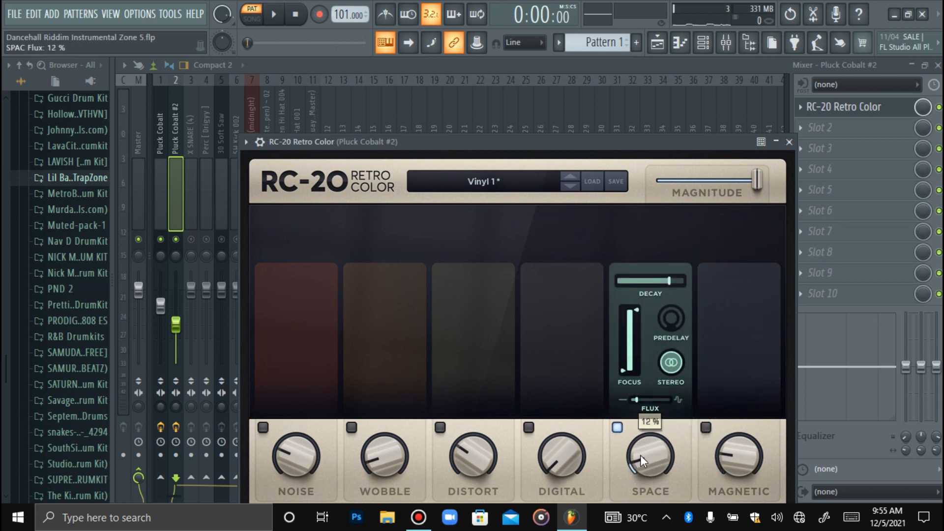
click(823, 110)
- Play the pattern and set the Pluck Cobalt #2 mixer fader to 57%
key(space)
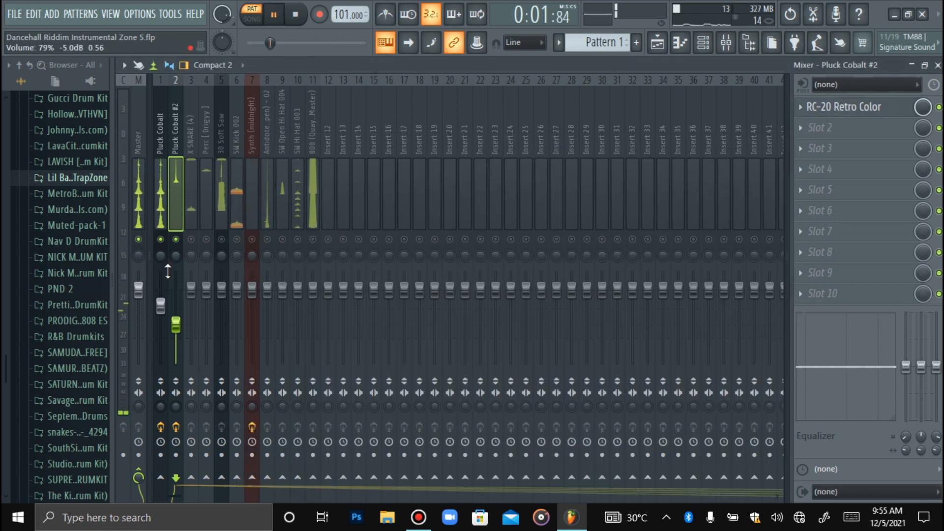
drag(177, 325, 177, 323)
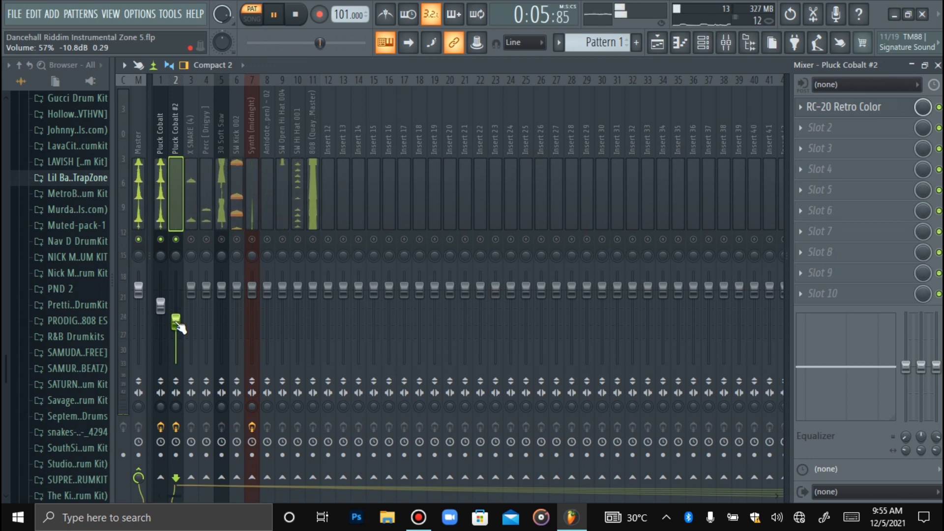
- Unmute the X SNARE (4) mixer track and lower its fader to about 84% during playback
click(192, 240)
key(space)
click(193, 192)
key(space)
drag(191, 288, 197, 297)
scroll(192, 306, down, 2)
scroll(191, 305, up, 3)
scroll(194, 306, down, 1)
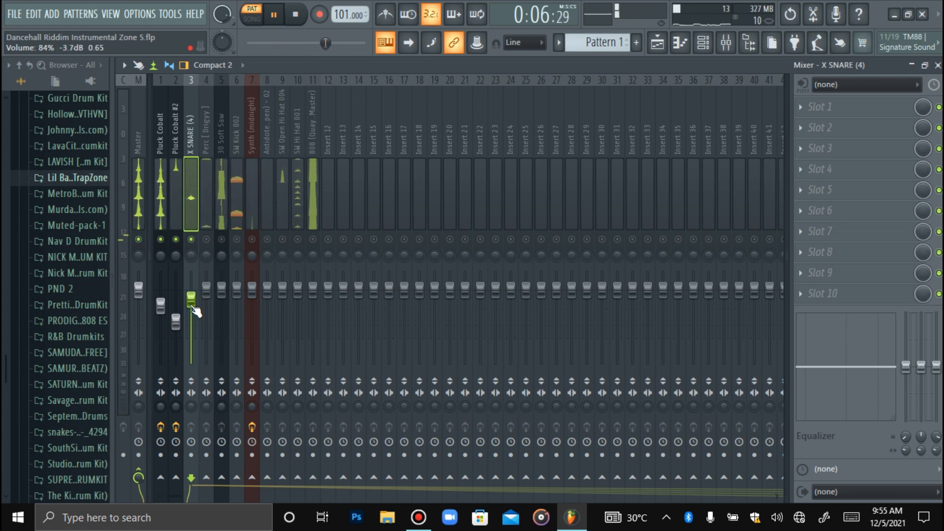
- Unmute the Perc mixer track and lower its fader to about 72%, checking the level during playback
click(203, 216)
click(208, 240)
key(space)
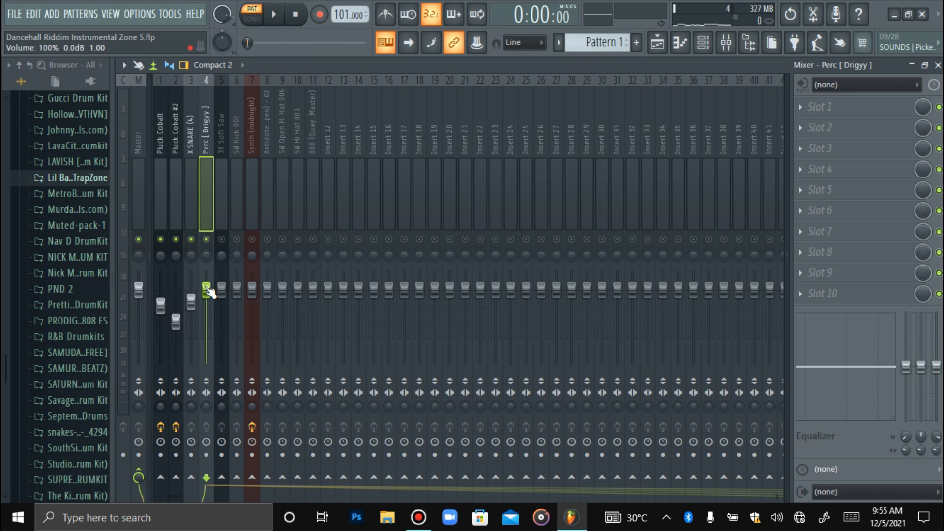
drag(205, 284, 207, 312)
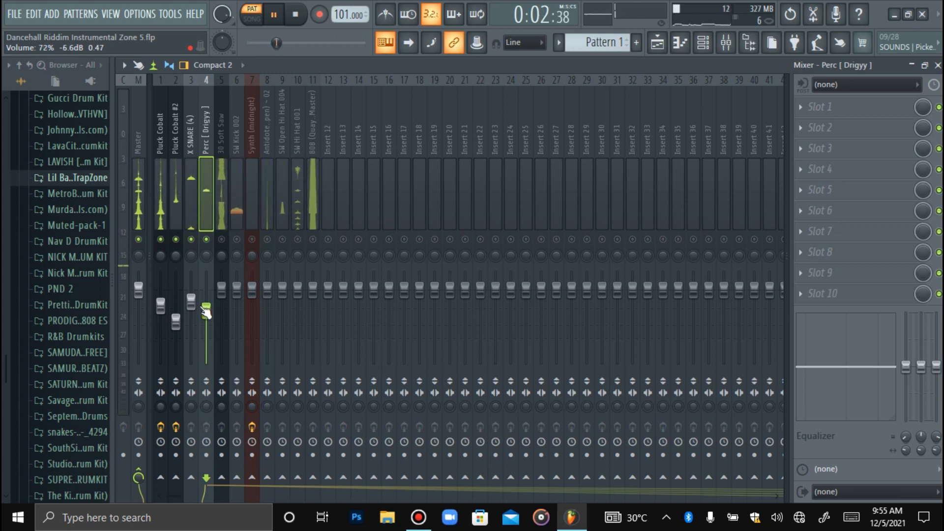
- Unmute the 30 Soft Saw mixer track, lower its fader to 61% during playback, and raise it slightly again
click(220, 212)
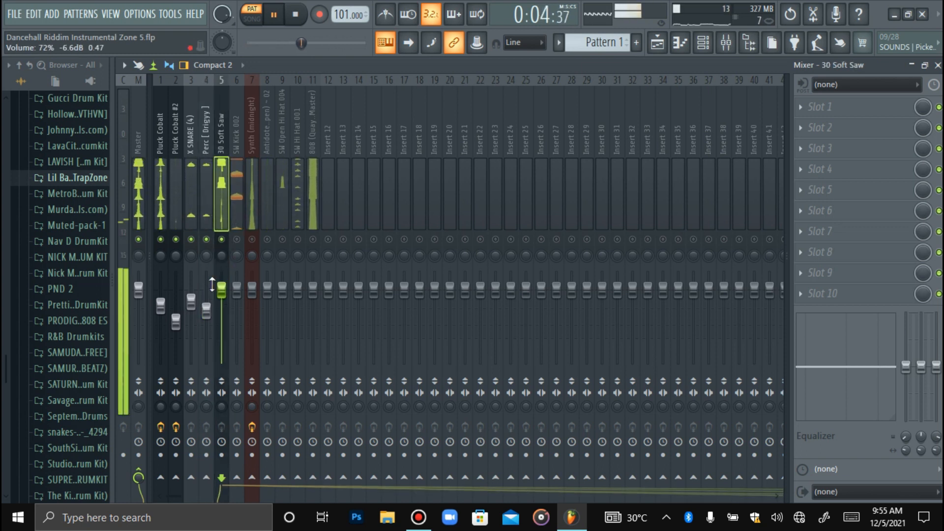
drag(212, 284, 219, 291)
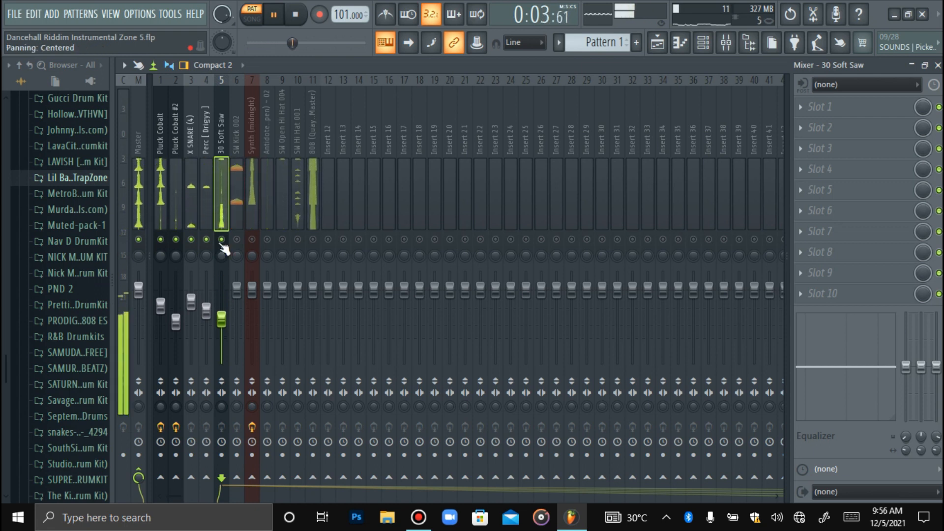
key(space)
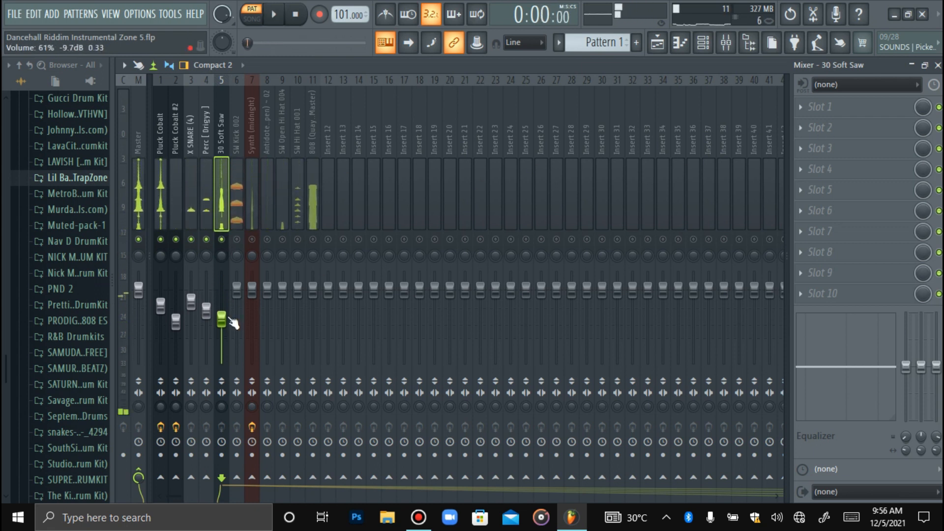
scroll(232, 322, up, 4)
- Try Fruity parametric EQ 2 in the 30 Soft Saw's second effect slot, lowering band 1 to the minimum at 150 Hz
click(809, 136)
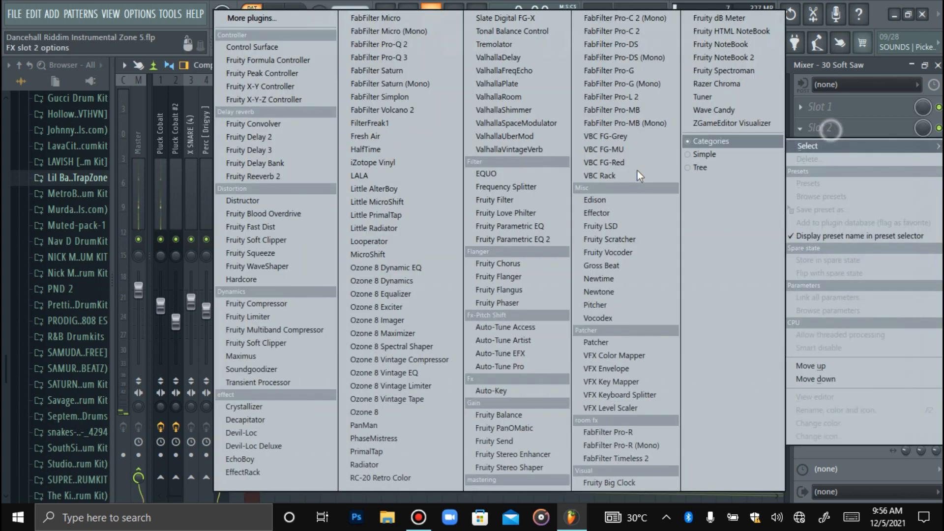
click(500, 238)
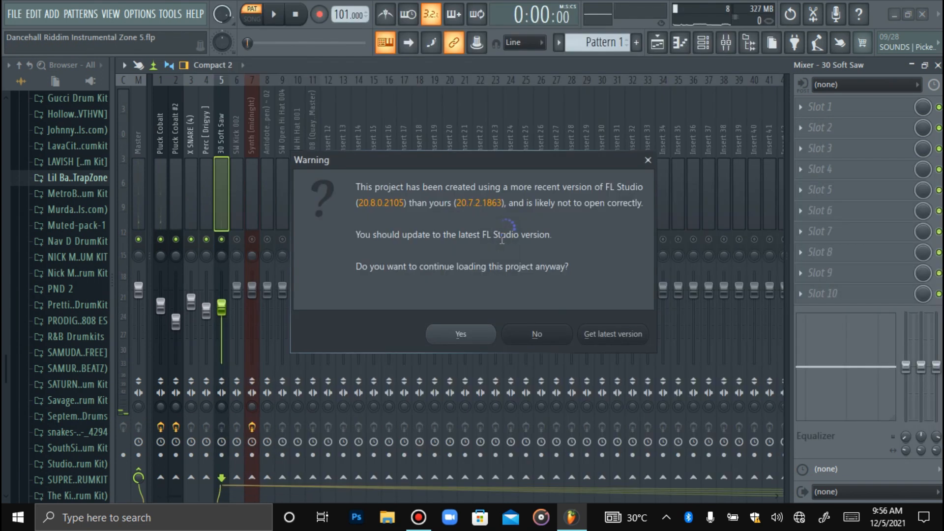
click(461, 335)
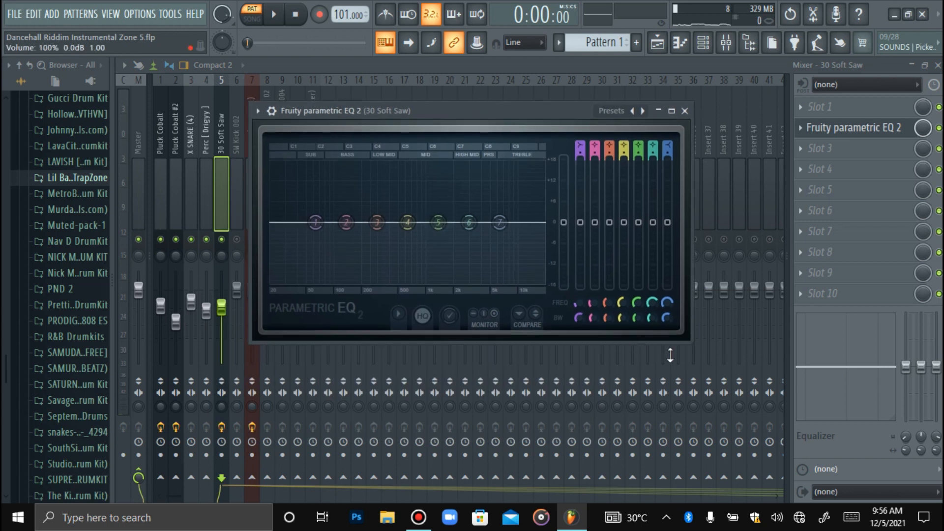
drag(689, 343, 867, 440)
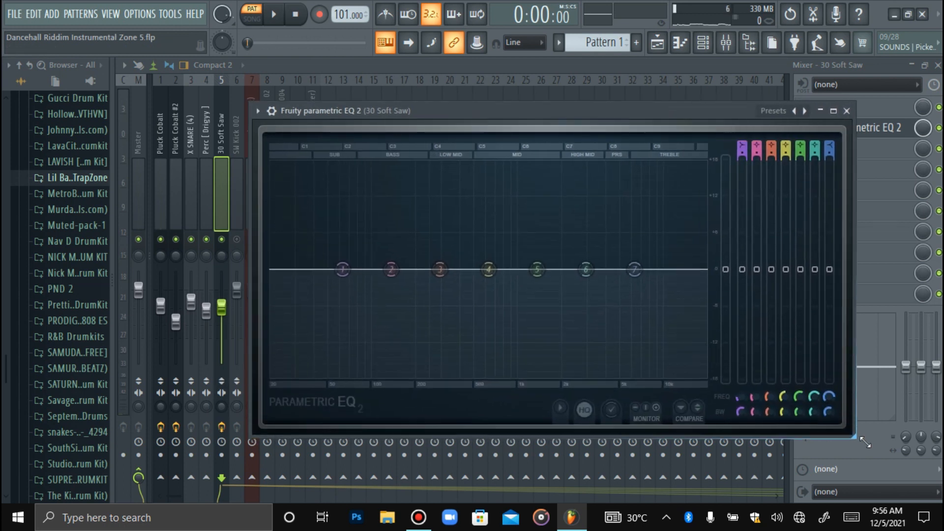
drag(345, 272, 401, 383)
right_click(401, 383)
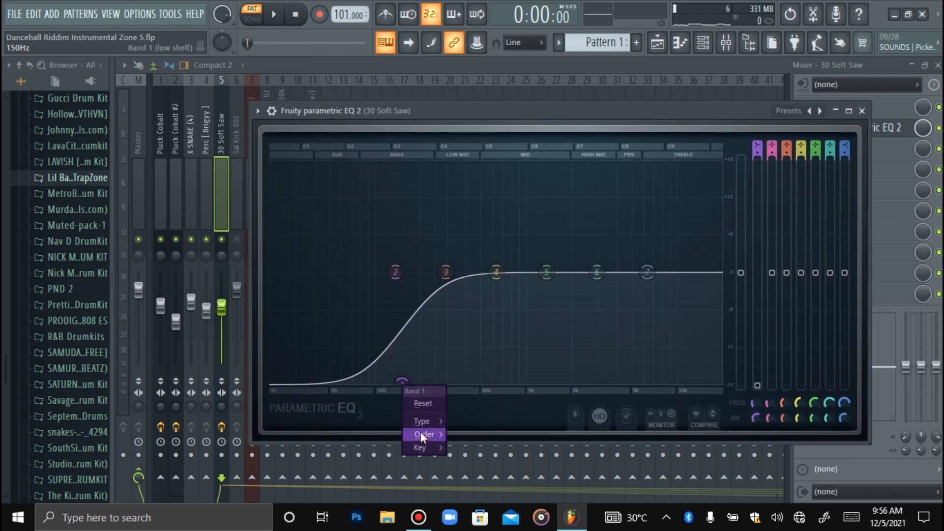
mouse_move(423, 417)
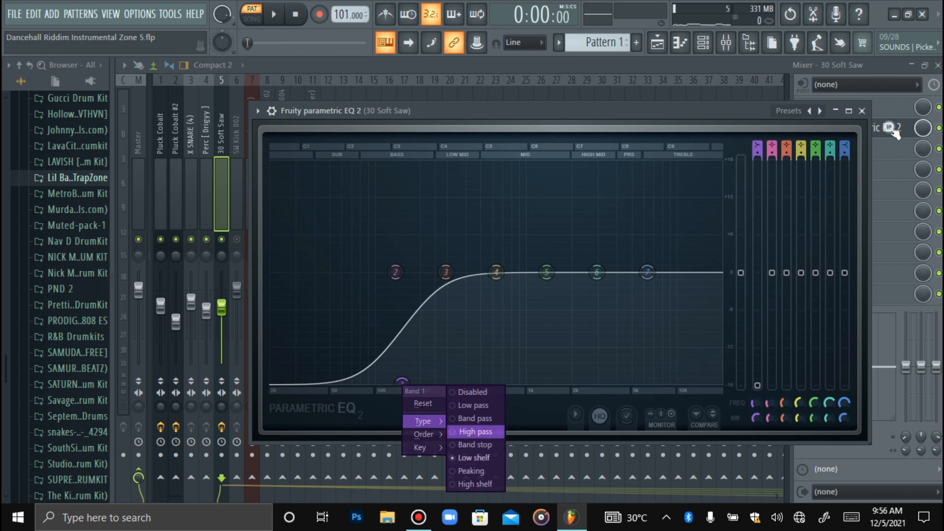
click(893, 128)
- Replace the effect in the 30 Soft Saw's second slot with FabFilter Pro-Q 3
click(801, 128)
mouse_move(810, 146)
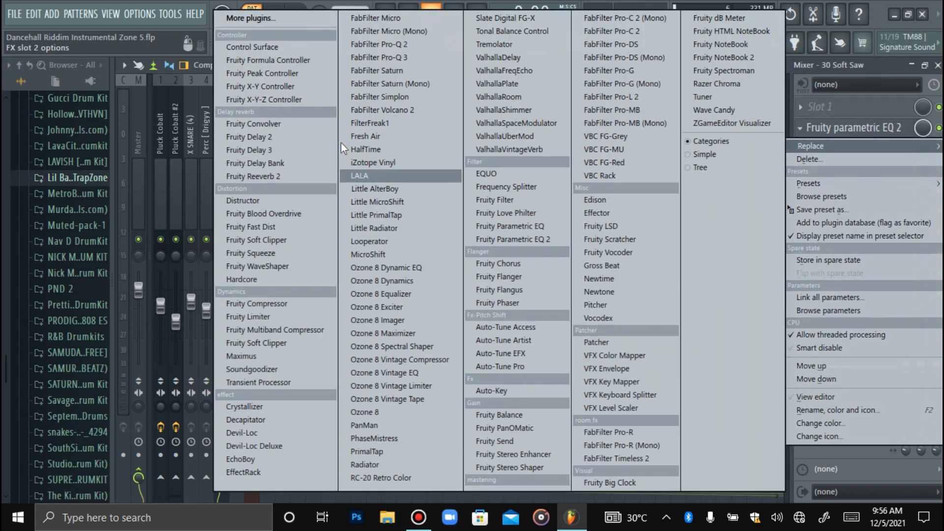
click(388, 59)
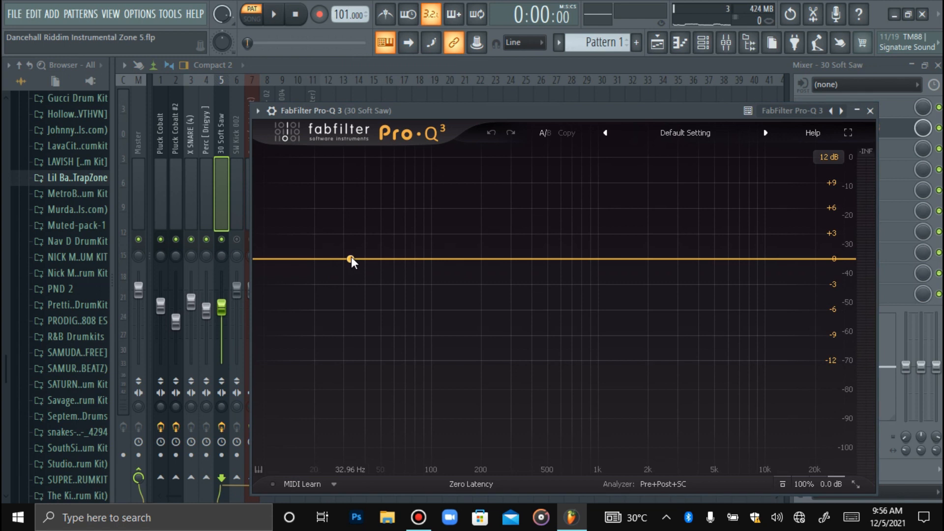
- Add a Pro-Q 3 band at about 40 Hz and change its shape to Band Pass
drag(351, 257, 362, 285)
right_click(363, 288)
mouse_move(442, 346)
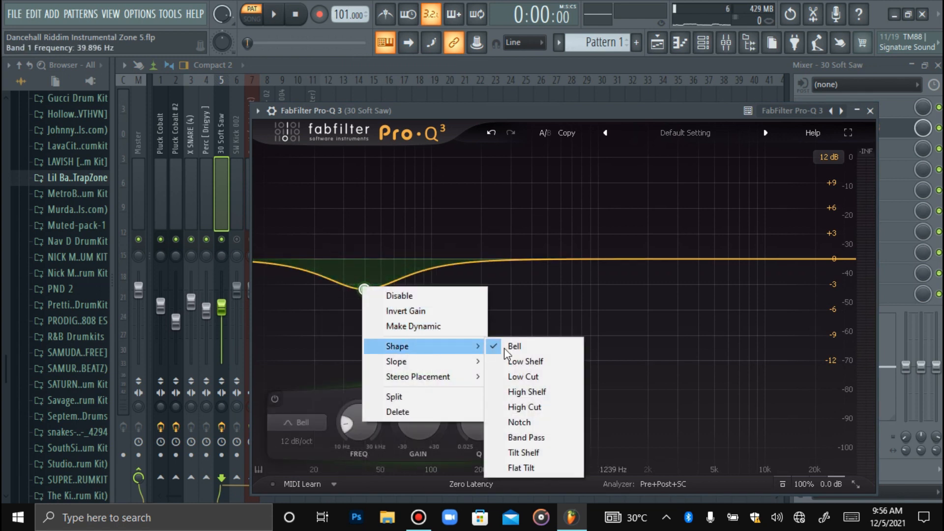
click(525, 437)
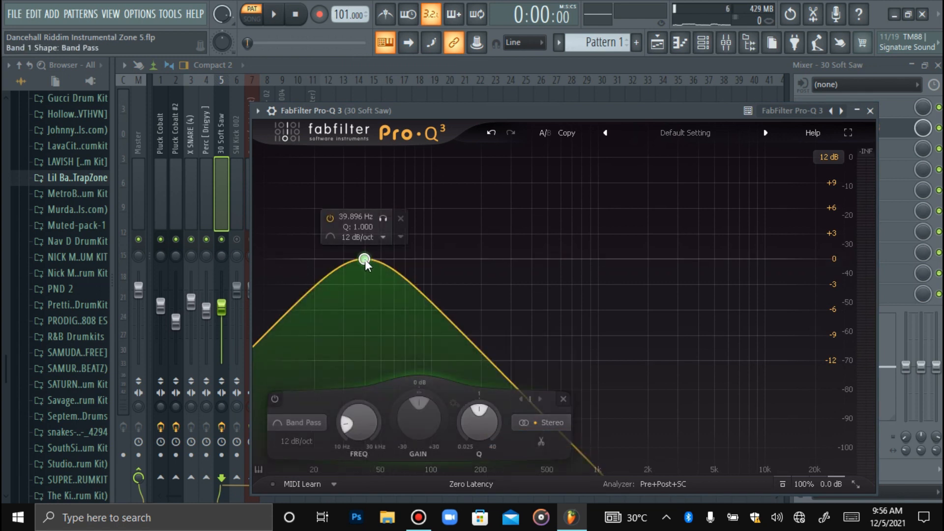
- Widen the band-pass band to a Q of 0.784 and sweep its frequency up to about 2300 Hz during playback
drag(364, 258, 531, 258)
drag(476, 425, 476, 424)
mouse_move(593, 423)
mouse_down()
mouse_move(591, 436)
mouse_move(591, 427)
mouse_up()
key(space)
drag(471, 427, 475, 431)
scroll(475, 430, up, 15)
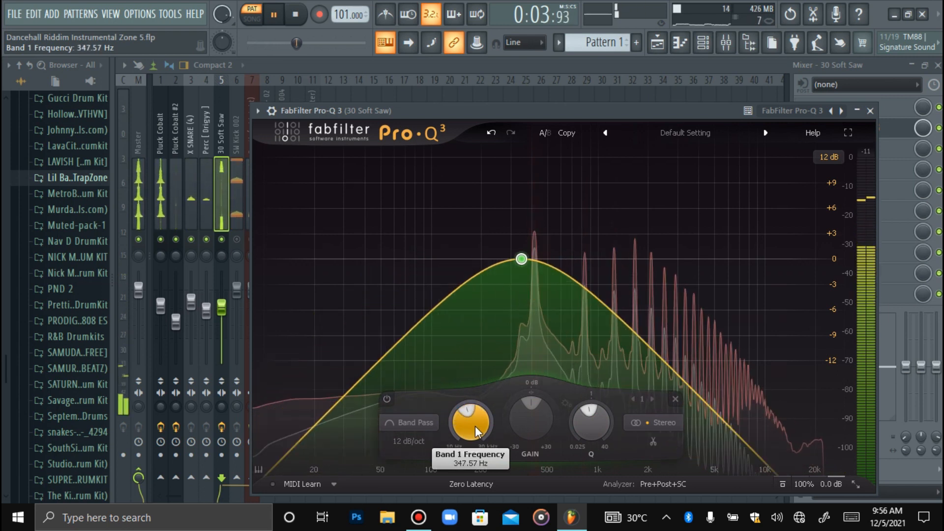
scroll(474, 431, down, 4)
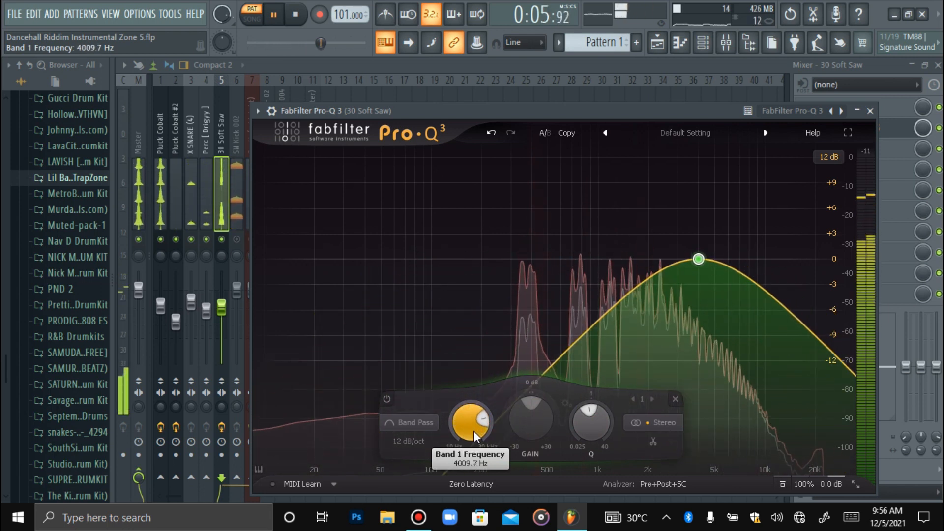
scroll(473, 430, up, 1)
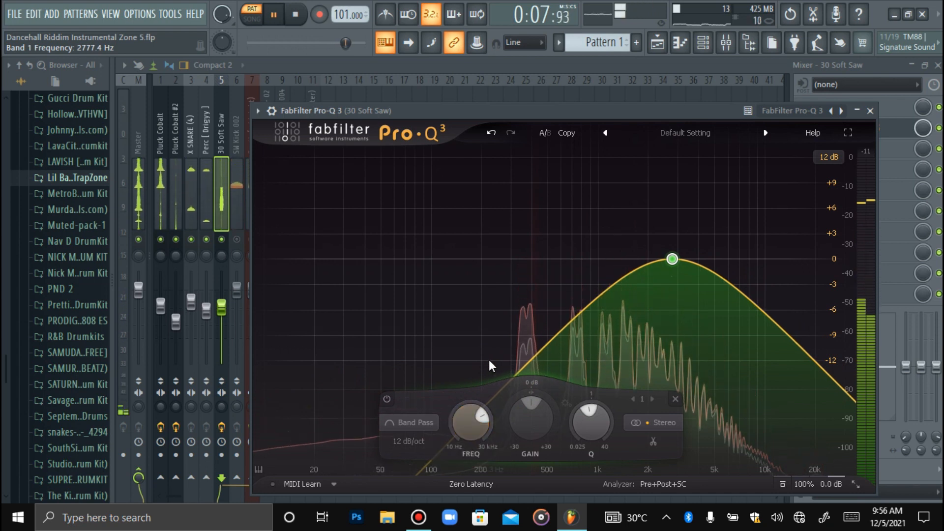
scroll(611, 424, down, 1)
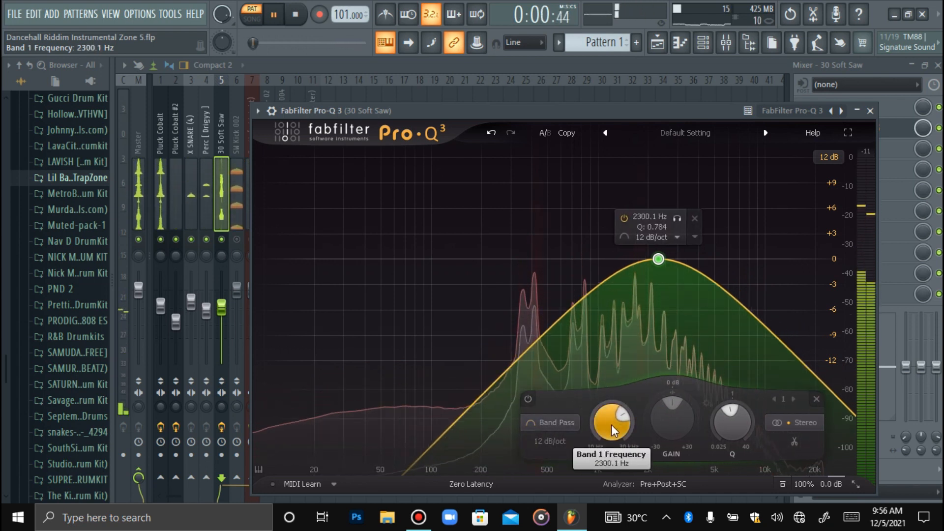
- Fine-tune the band-pass frequency to about 2770 Hz by ear and close Pro-Q 3
scroll(612, 424, up, 4)
scroll(612, 424, up, 1)
scroll(612, 425, down, 3)
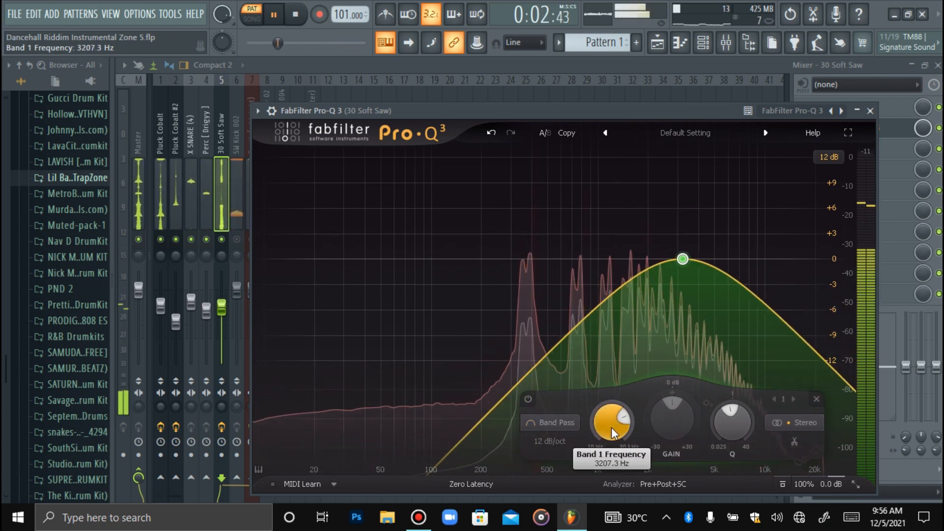
scroll(612, 426, up, 1)
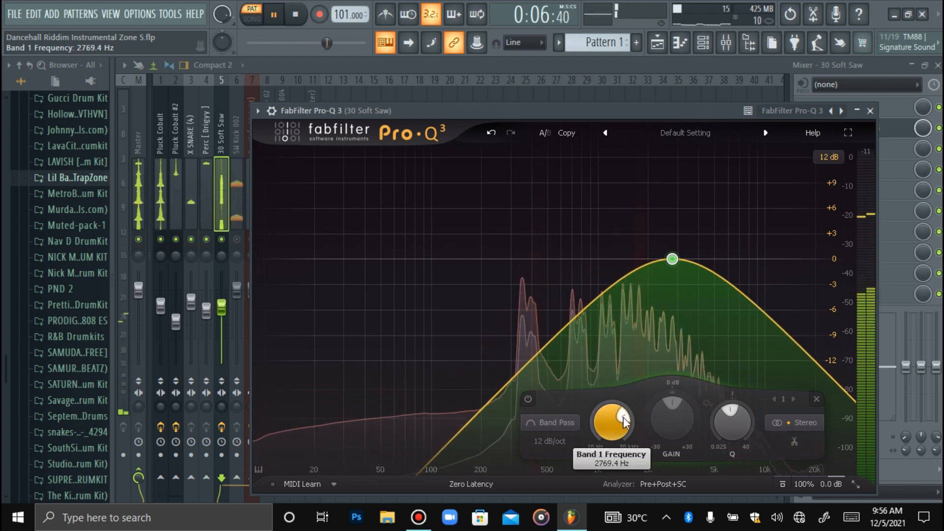
scroll(622, 418, down, 1)
click(896, 129)
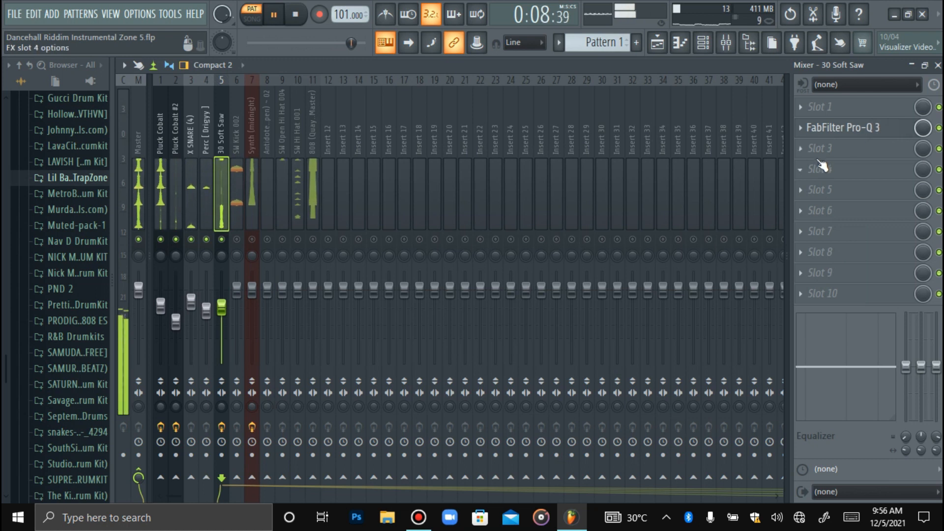
- Add Fruity Reeverb 2 to the 30 Soft Saw's third effect slot and close its window with playback running
click(836, 149)
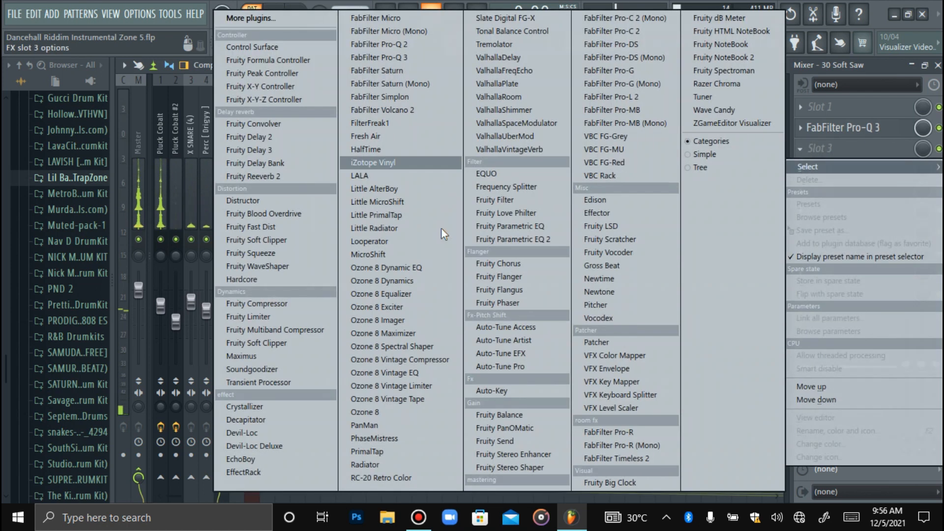
click(296, 172)
key(space)
click(831, 149)
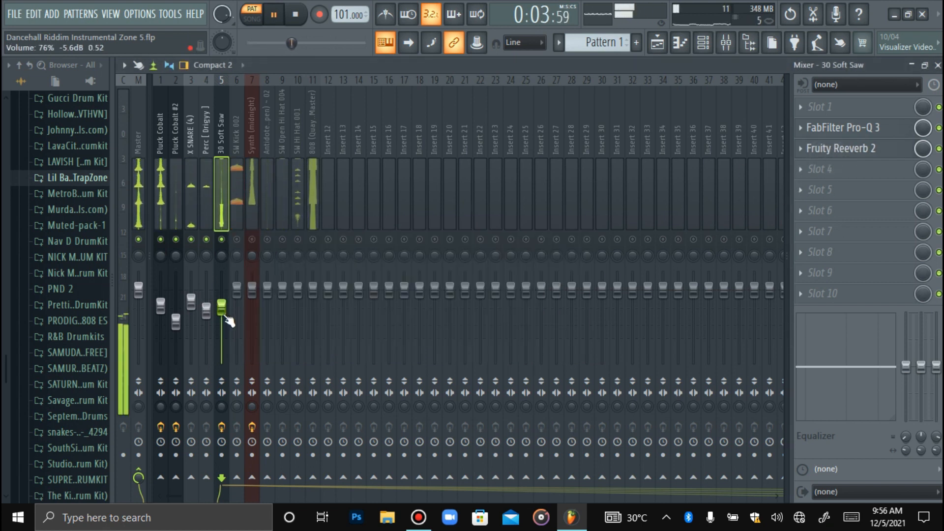
- Unmute the SW Kick 002 and Synth (midnight) tracks, lowering the kick's fader slightly and the synth's to 61%
click(234, 222)
drag(235, 297, 235, 310)
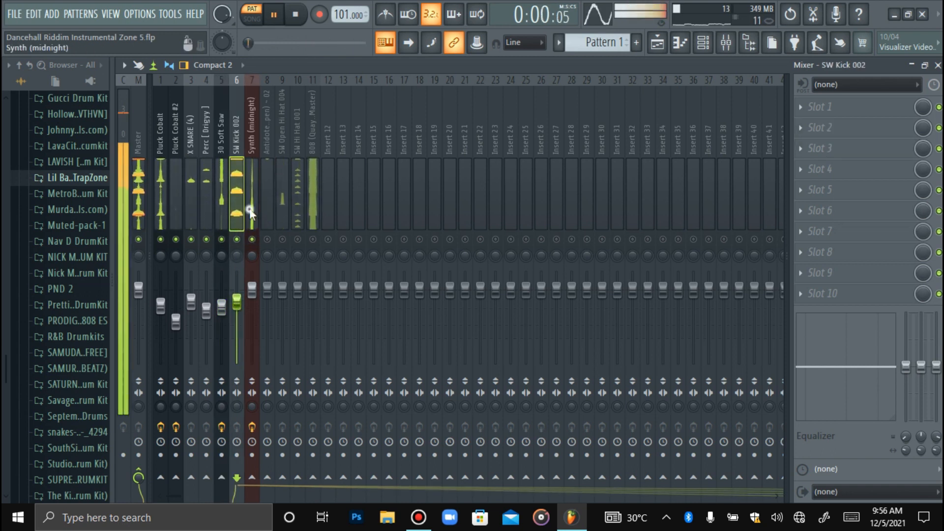
click(251, 290)
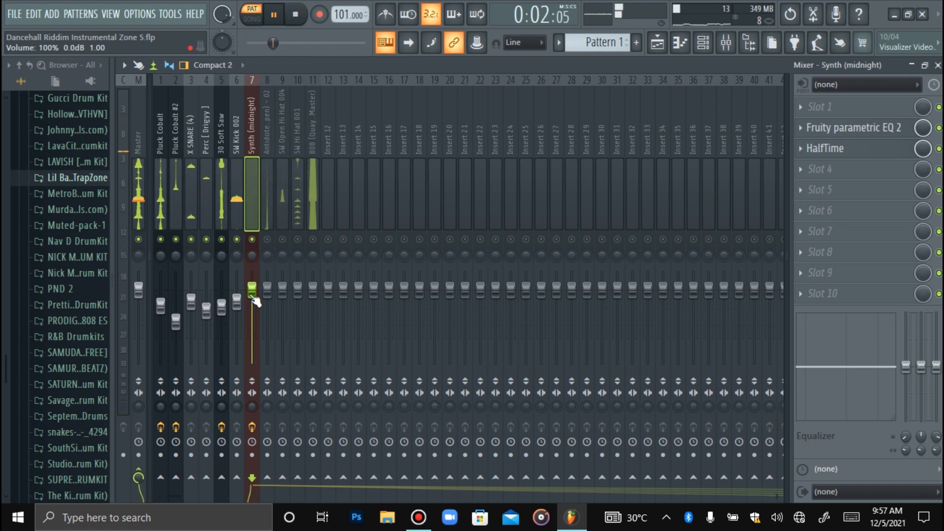
drag(252, 295, 251, 328)
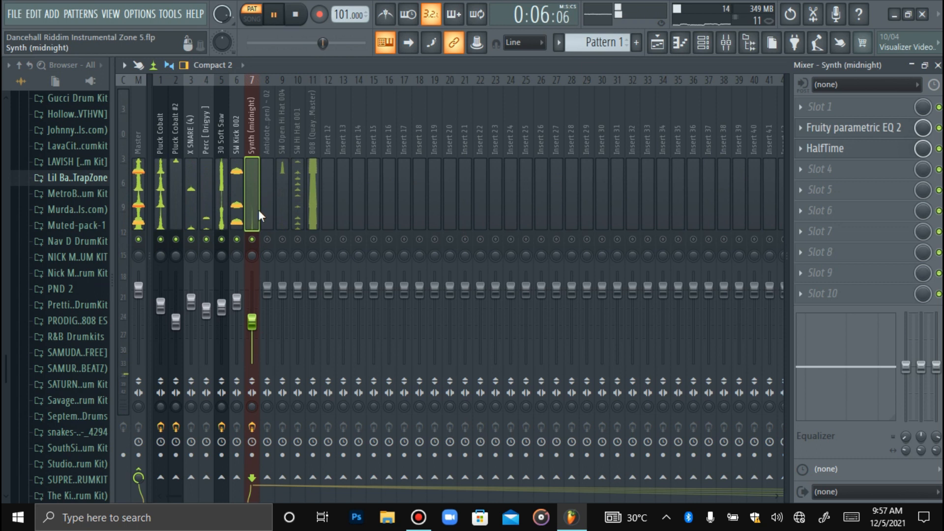
scroll(258, 326, up, 2)
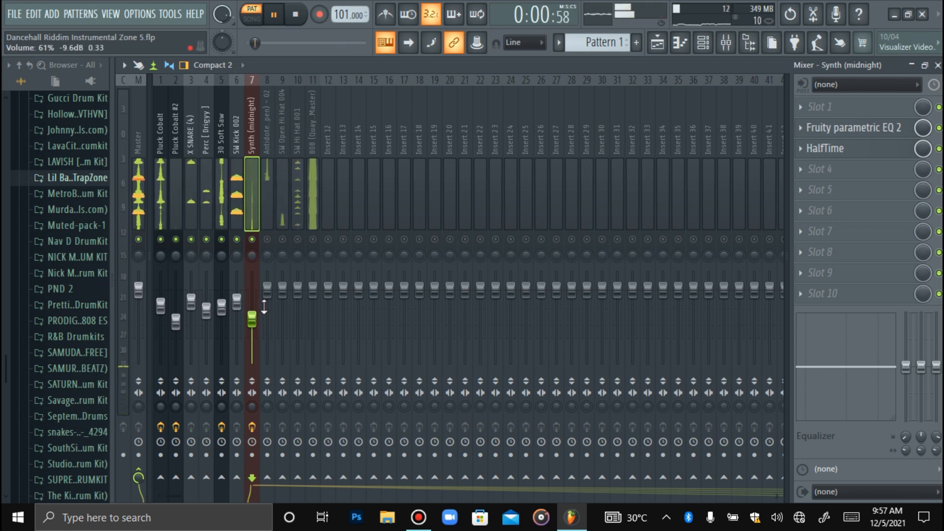
- Try Fruity Reeverb 2 in Synth (midnight)'s fourth effect slot with the wet level at 39%
key(space)
click(830, 173)
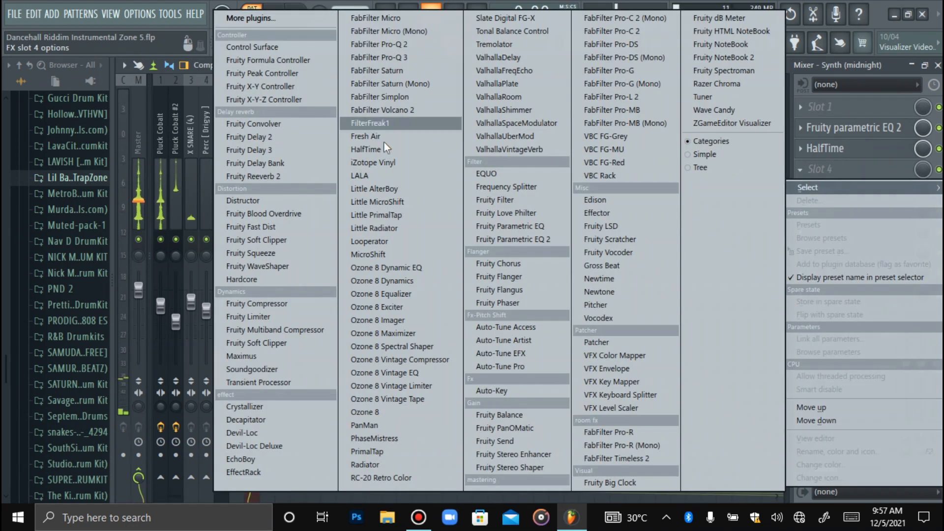
click(324, 178)
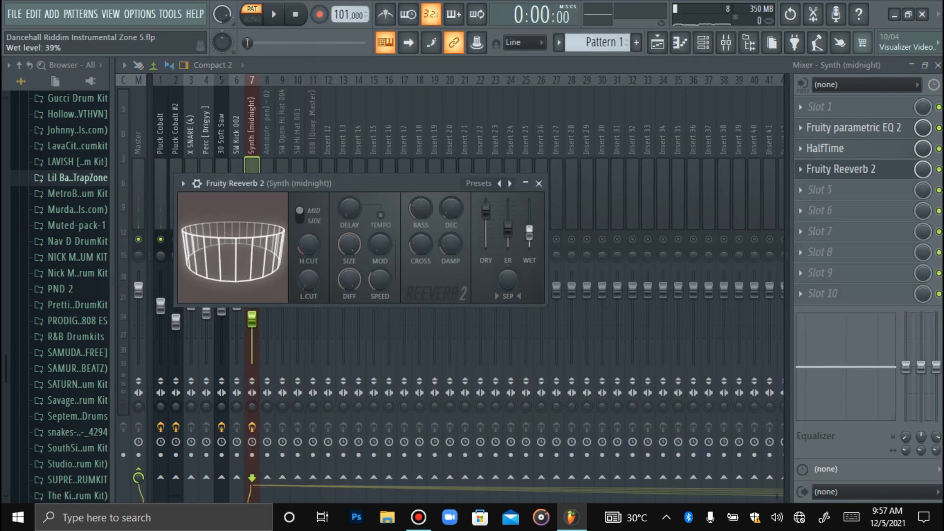
key(space)
click(827, 177)
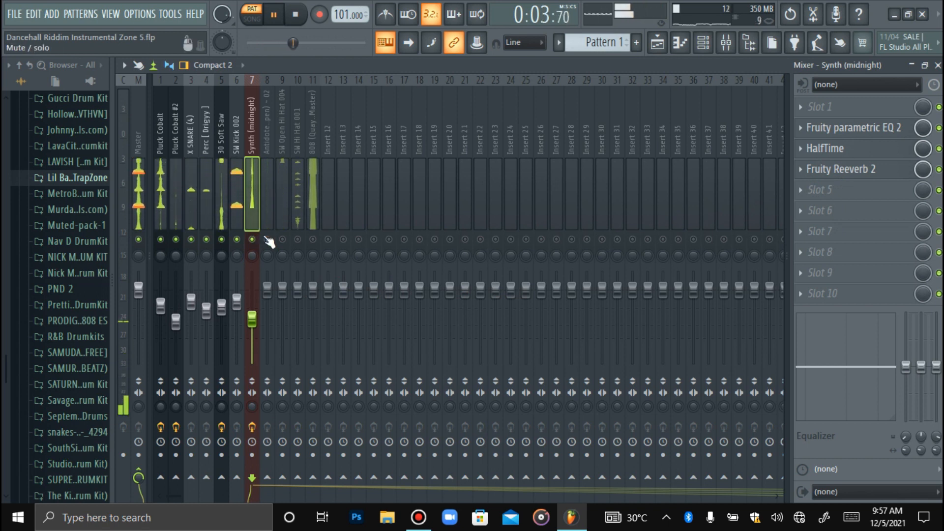
- Replace the reverb in Synth (midnight)'s fourth slot with ValhallaRoom, audition it and close its window
click(801, 170)
mouse_move(801, 187)
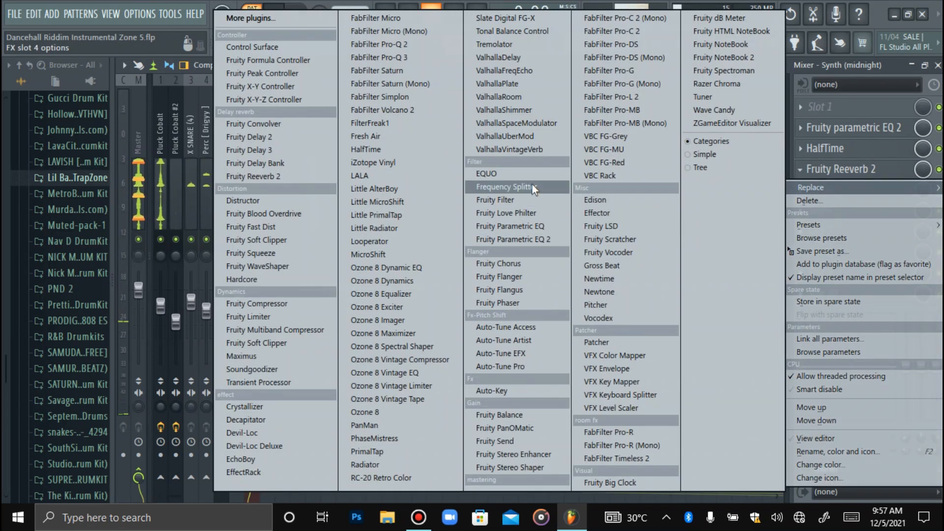
click(506, 96)
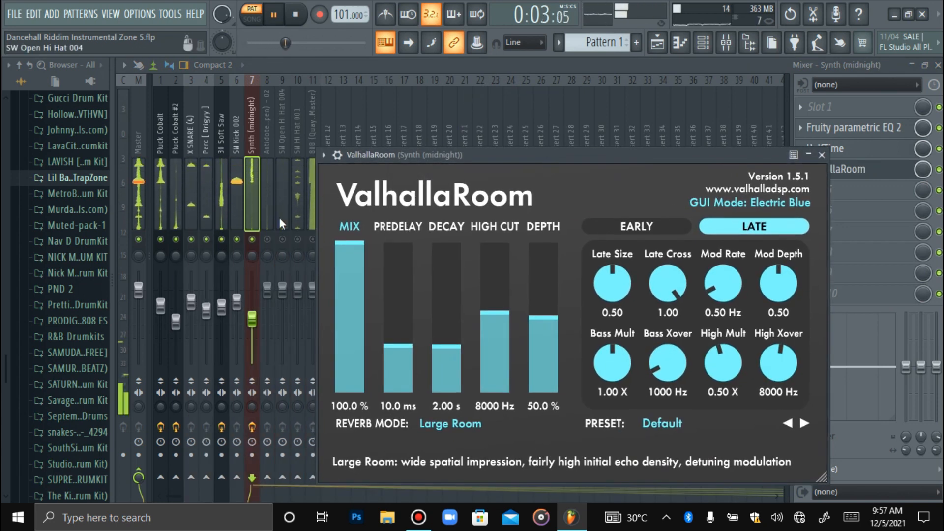
key(space)
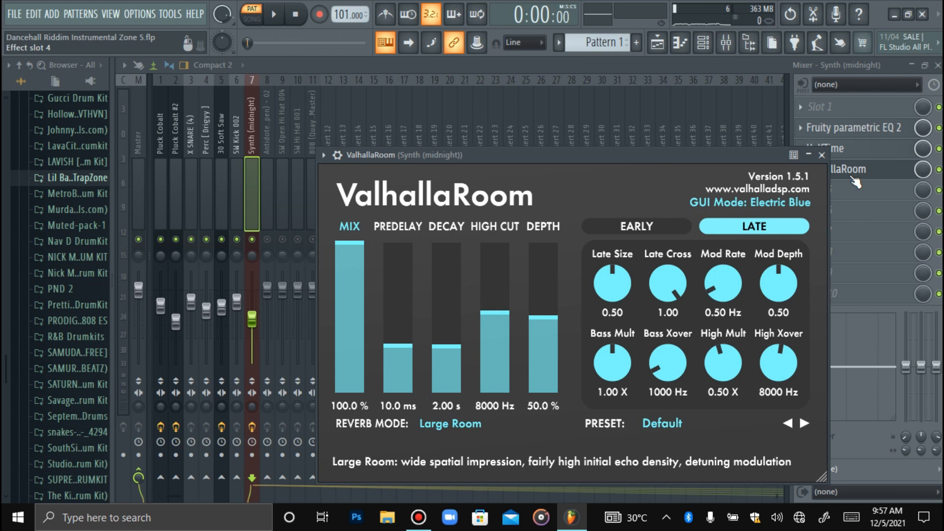
click(854, 180)
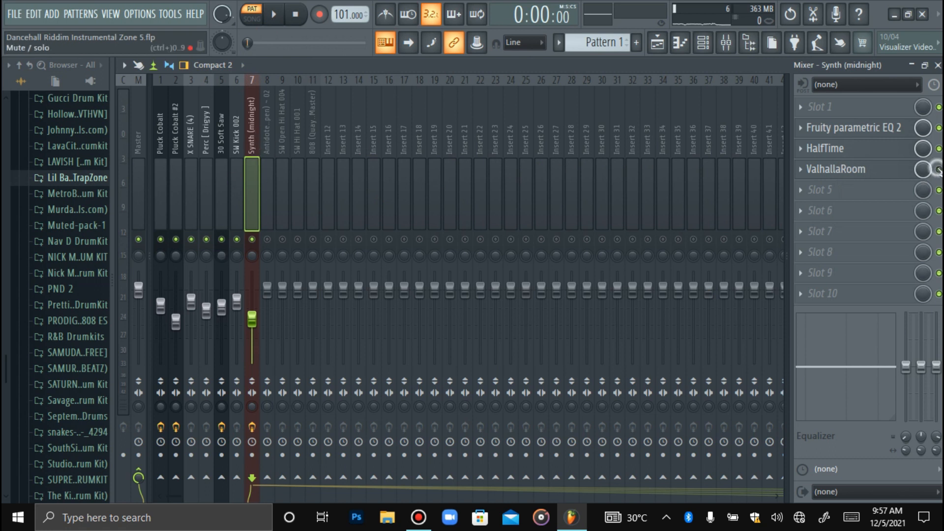
- Try Fruity Reeverb 2 in Synth (midnight)'s fifth slot with ValhallaRoom bypassed, and delete it again
click(286, 15)
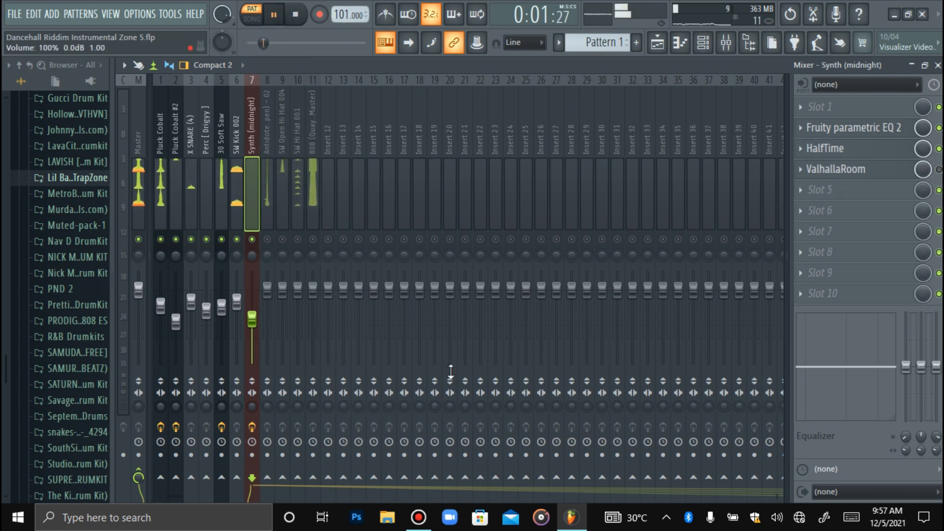
key(space)
click(807, 190)
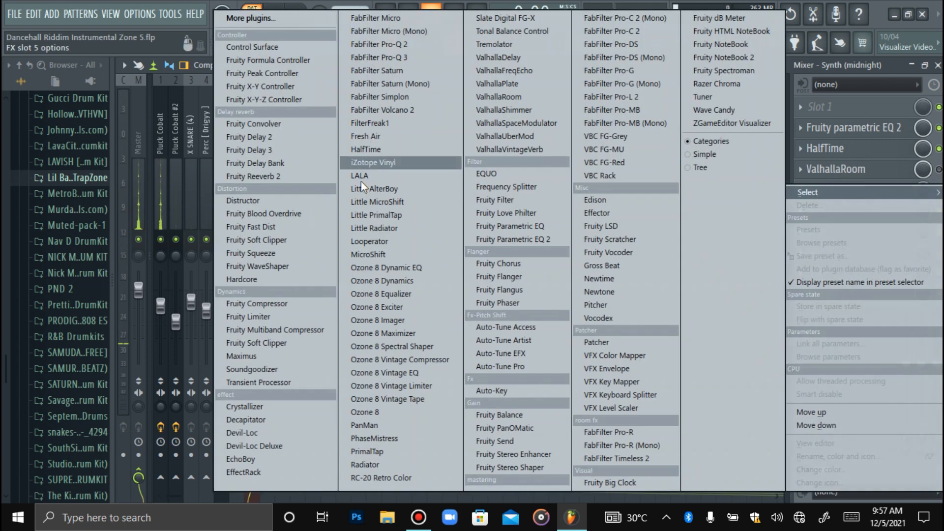
click(281, 178)
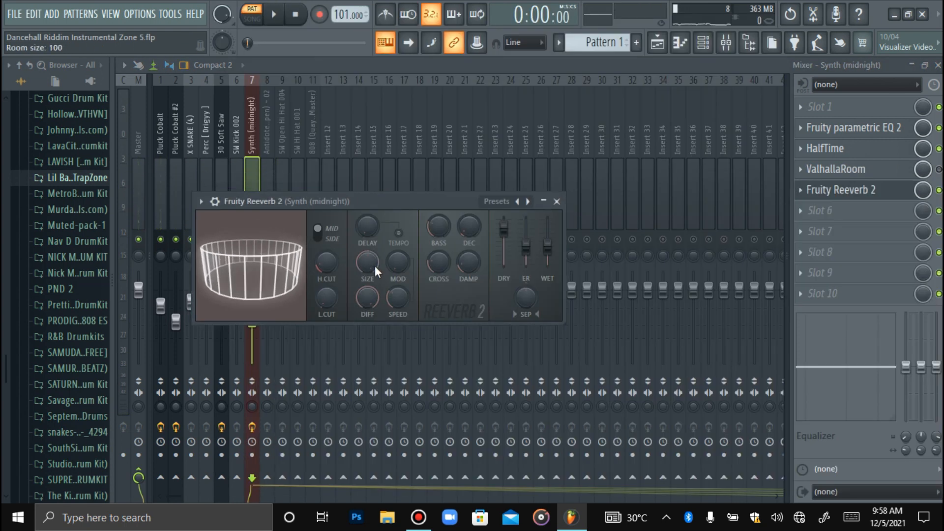
key(space)
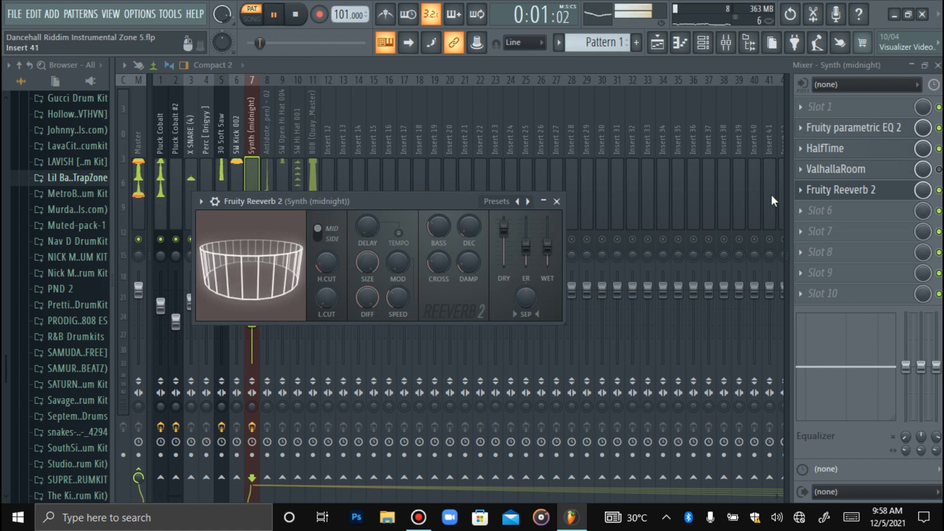
key(space)
click(807, 192)
click(804, 200)
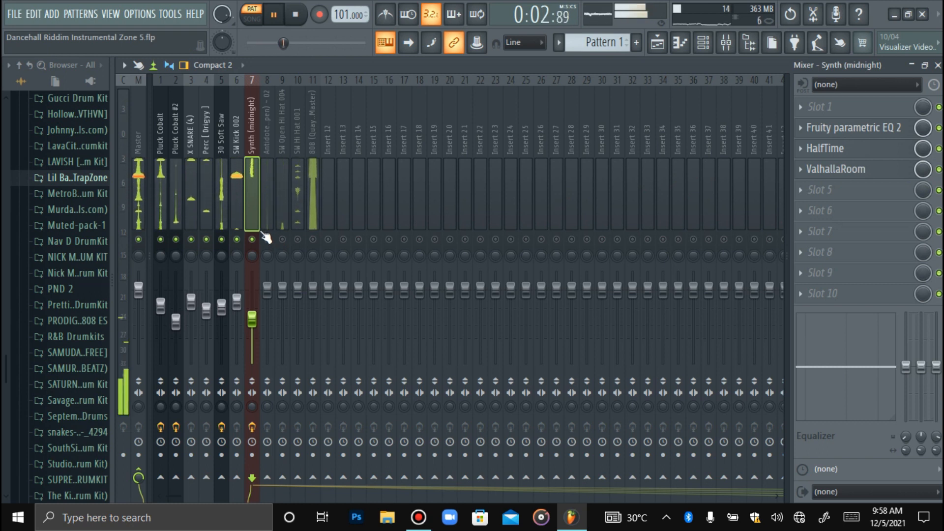
- Lower Synth (midnight)'s fader slightly and unmute the two open hi-hat tracks, setting Antidote to 88% and SW Open Hi Hat 004 to 61%
drag(256, 314, 256, 316)
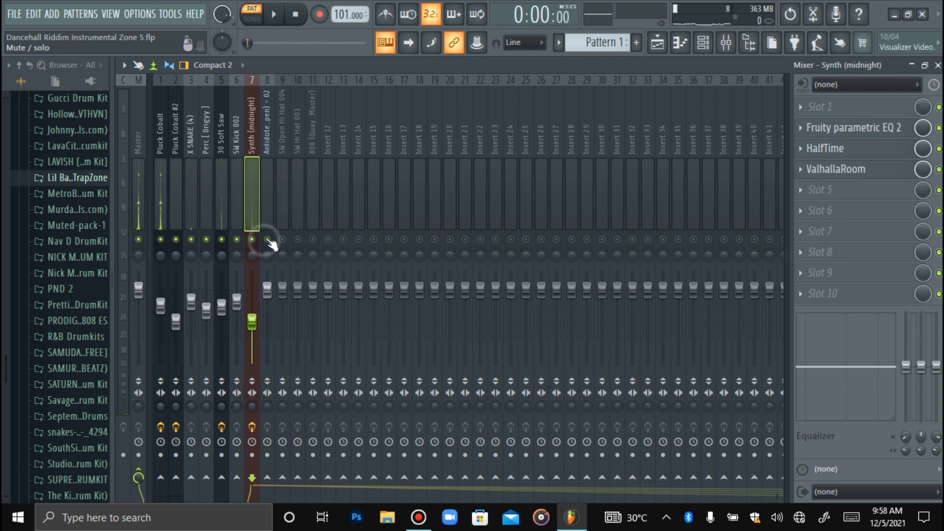
click(266, 205)
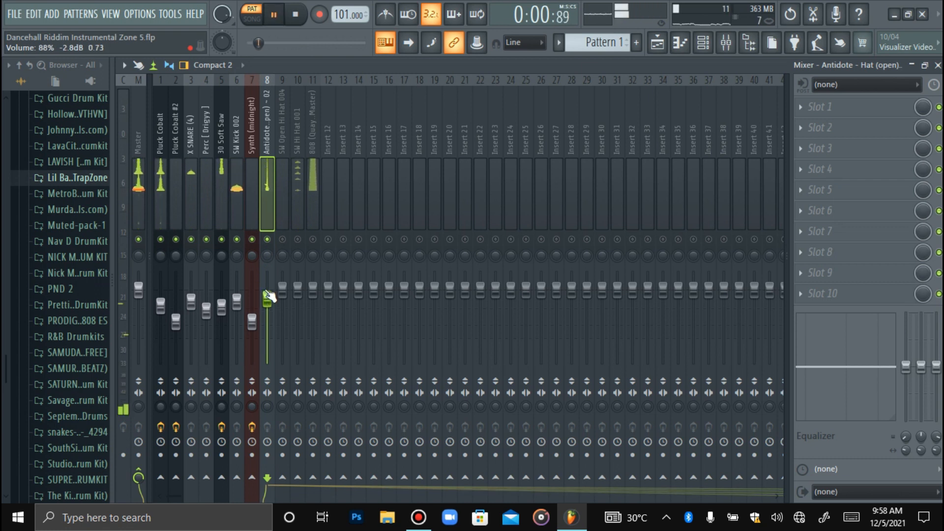
click(283, 241)
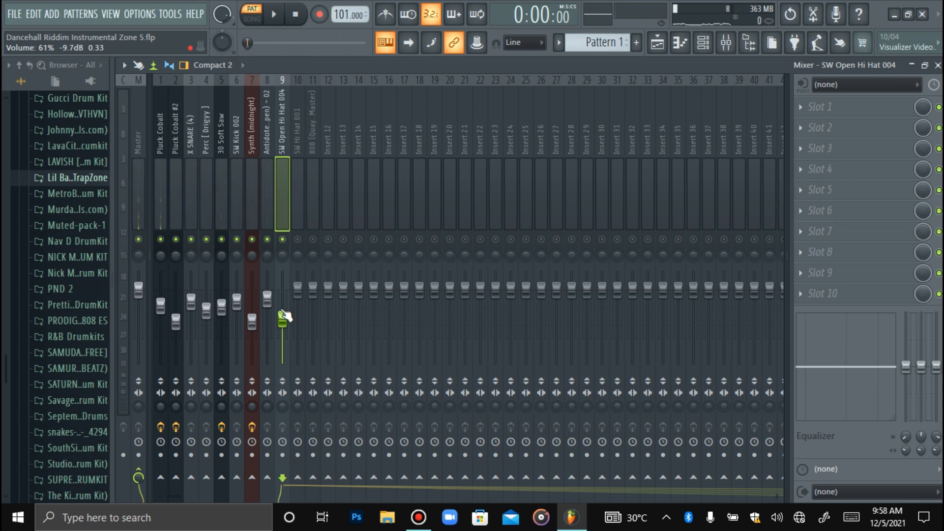
- Load Fruity parametric EQ 2 into SW Open Hi Hat 004's first effect slot, accepting the version warning
click(801, 112)
click(549, 239)
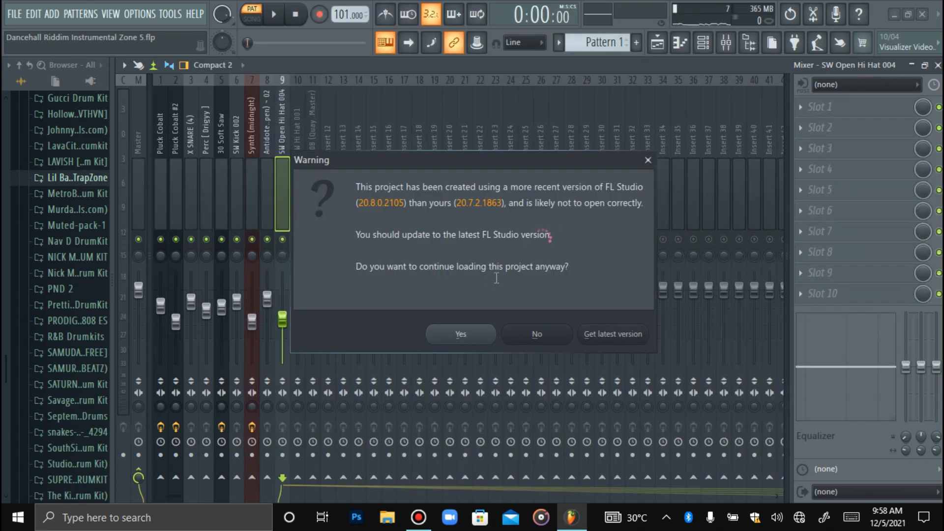
click(455, 337)
- Lower EQ band 7 to the minimum, boost band 6, and set SW Open Hi Hat 004's fader to 64%
drag(444, 314, 445, 374)
drag(412, 313, 411, 296)
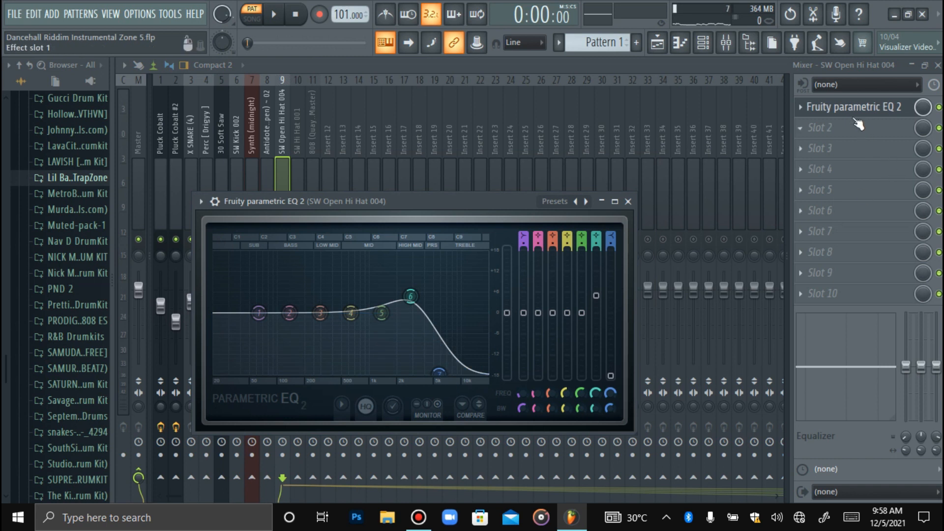
click(854, 118)
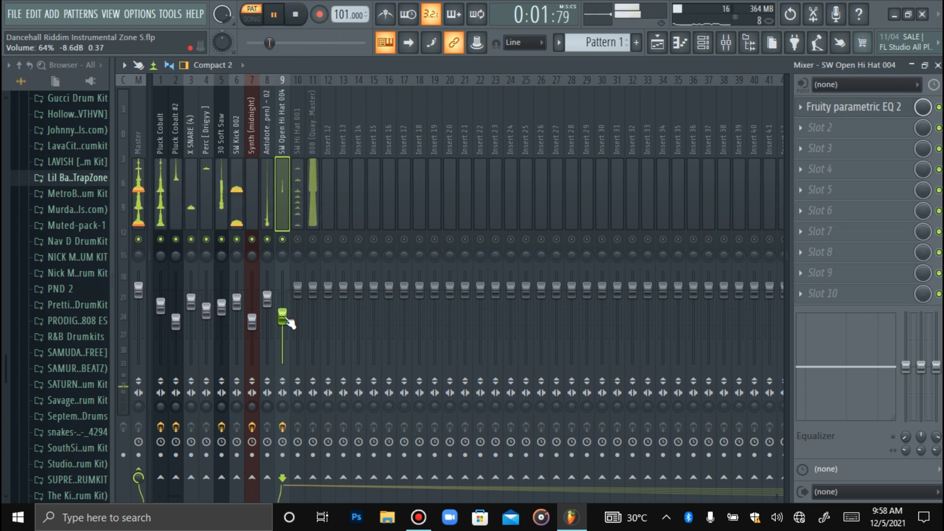
- Unmute the SW Hi Hat 001 mixer track and lower its fader to 88% during playback
click(300, 243)
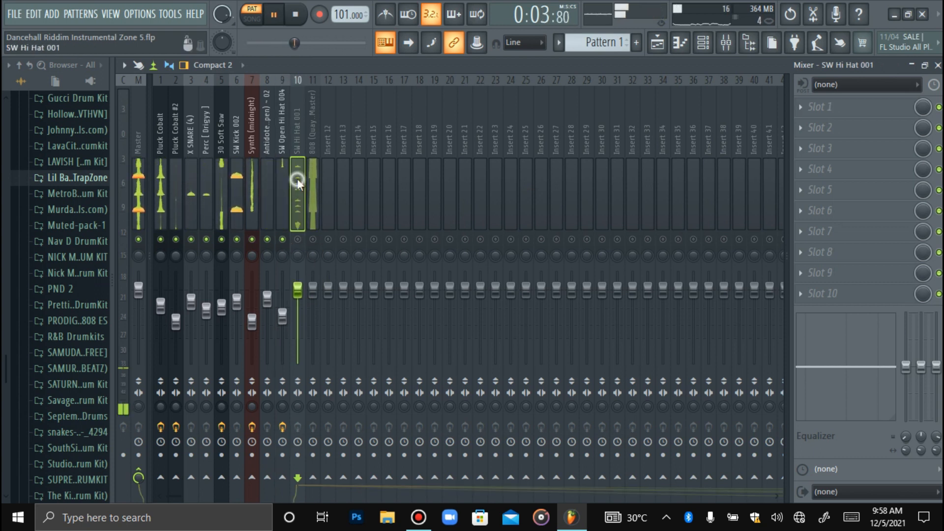
key(space)
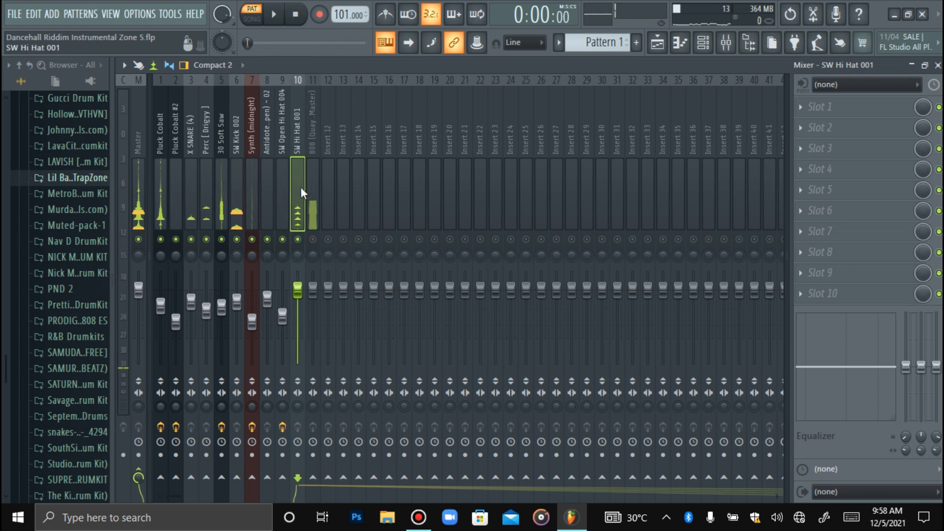
key(space)
drag(301, 295, 301, 306)
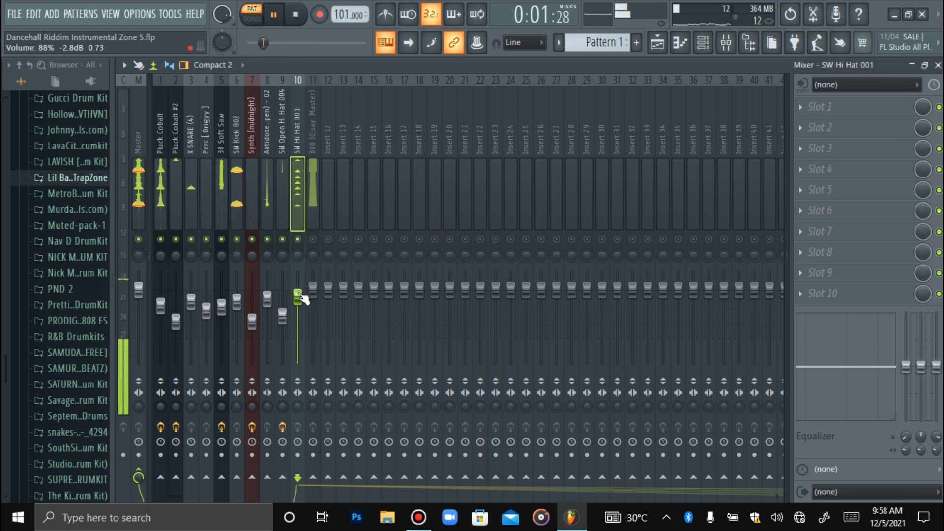
- Set the SW Hi Hat 001 sample's time-stretching pitch to -300 cents in its channel settings, and stop playback
click(704, 42)
click(276, 308)
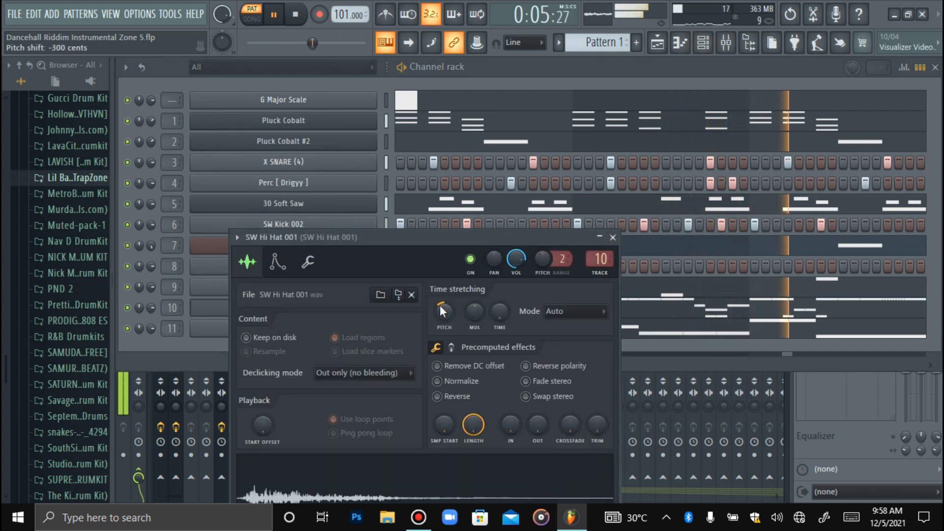
key(space)
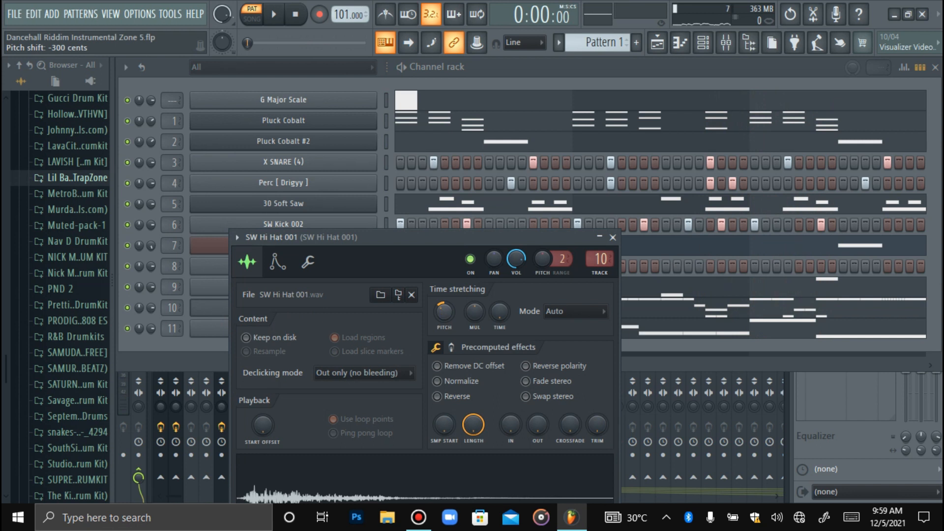
click(219, 312)
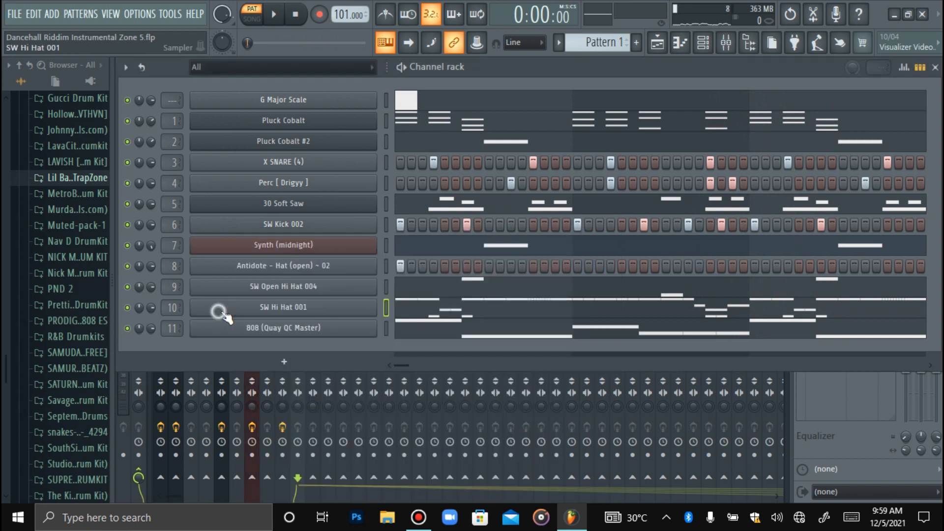
- Load Fruity parametric EQ 2 into SW Hi Hat 001's first effect slot, accepting the version warning
click(729, 44)
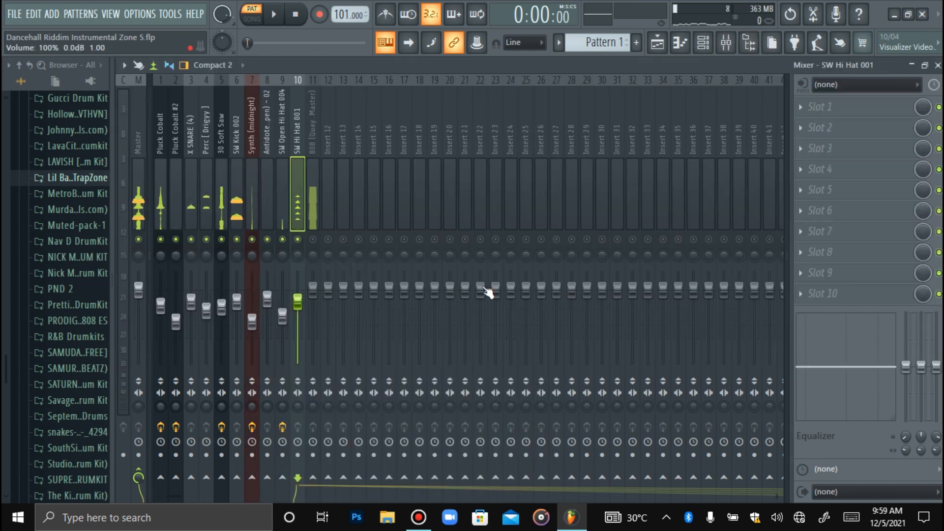
click(856, 113)
click(557, 238)
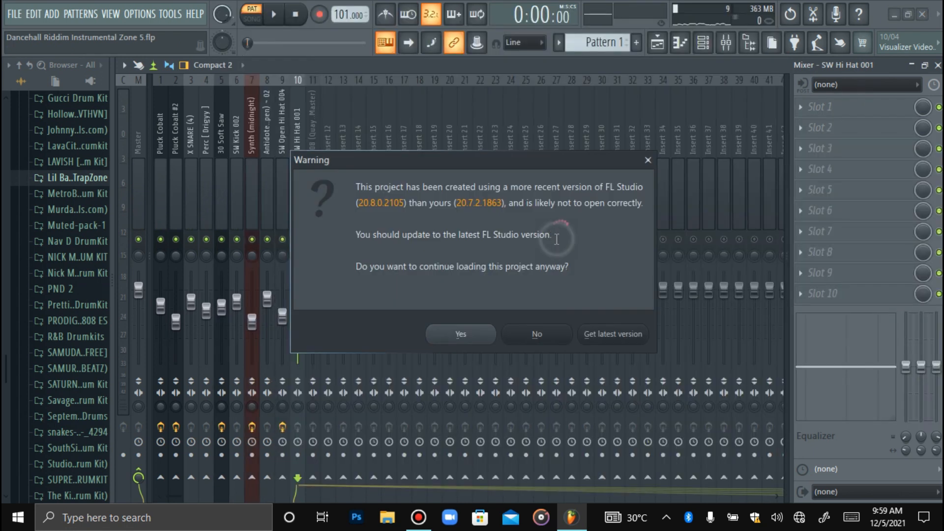
click(455, 328)
- Cut EQ band 7 to the minimum, boost band 6, and set SW Hi Hat 001's fader to 84% during playback
drag(479, 349, 487, 410)
drag(454, 340, 460, 315)
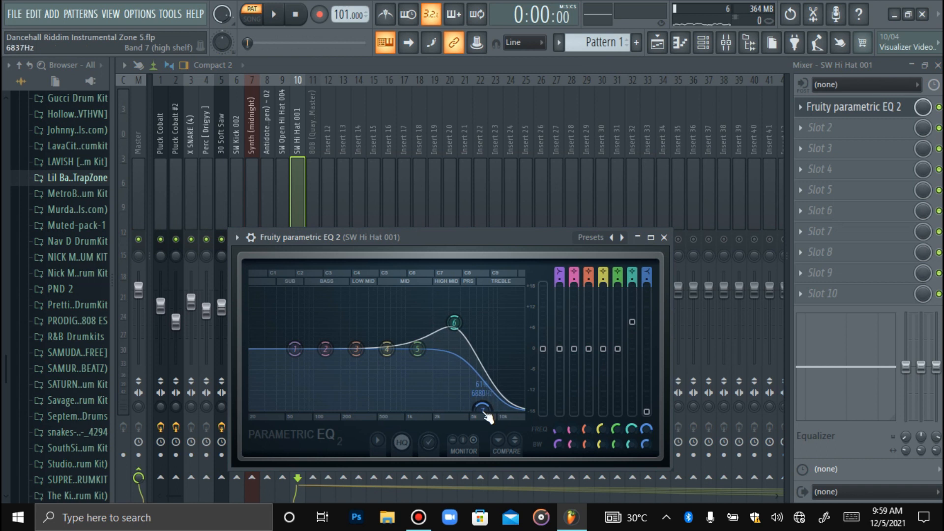
key(space)
click(830, 109)
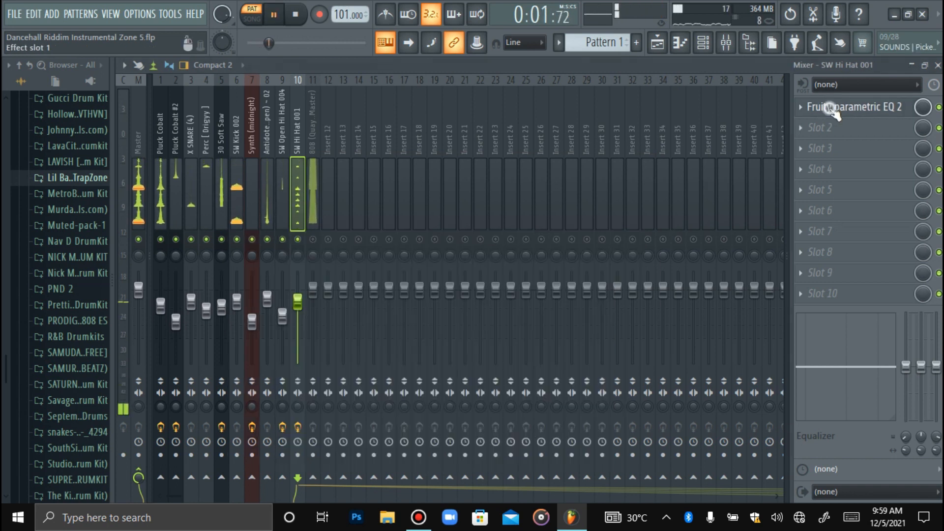
drag(301, 298, 302, 299)
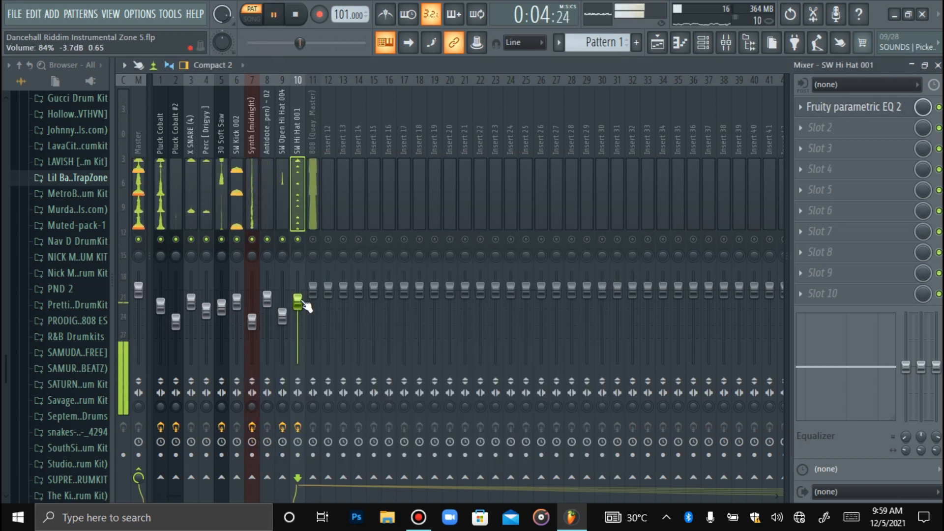
- Unmute the 808 (Quay QC Master) mixer track, restart playback and select that track
click(312, 239)
key(space)
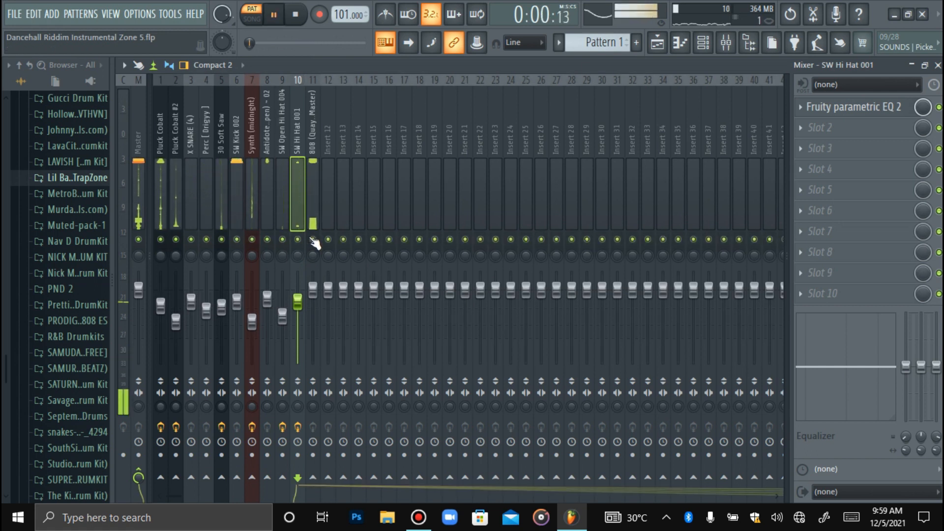
click(311, 194)
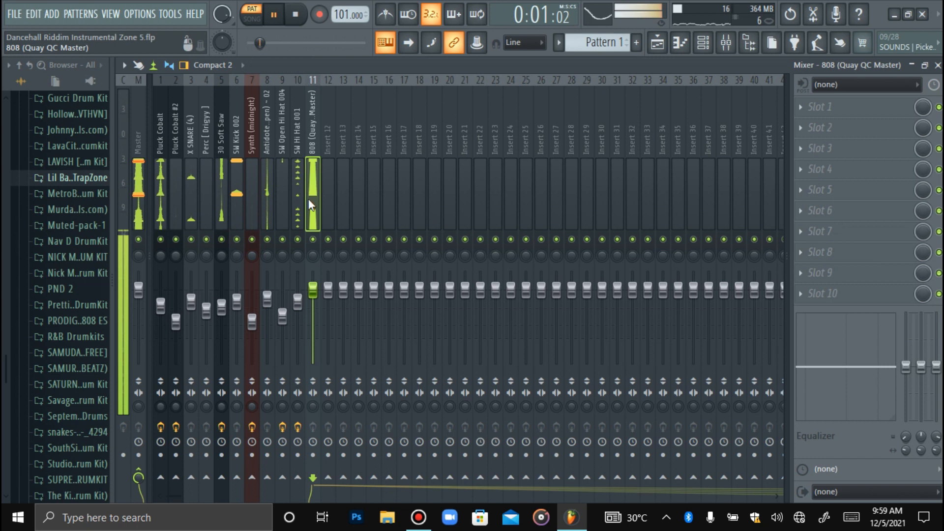
- Stop playback and bring up the 808 (Quay QC Master) notes in the piano roll
click(680, 42)
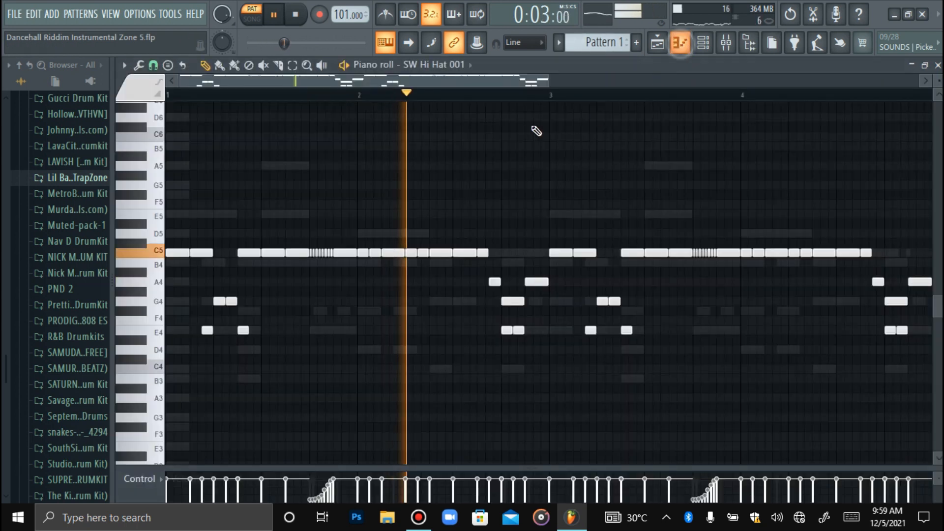
key(space)
click(454, 61)
click(438, 236)
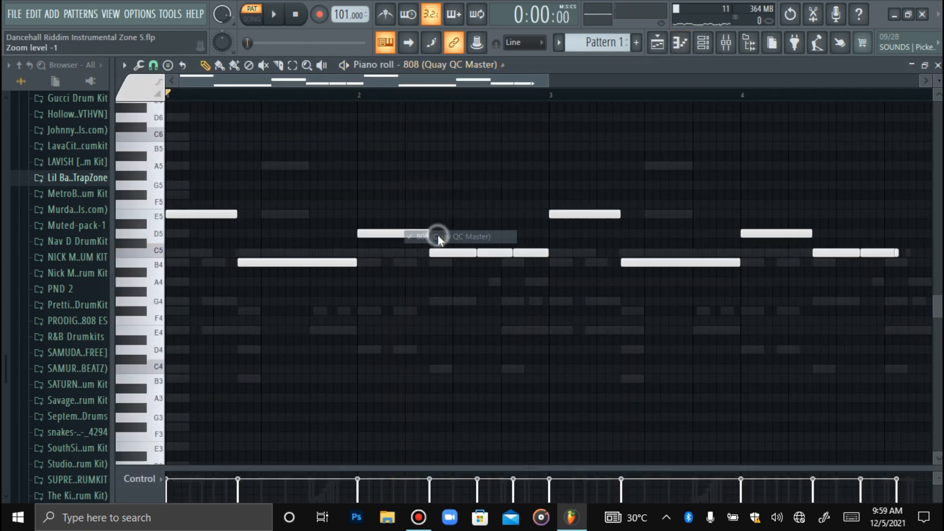
- Lower the 808's D5 note at the start of bar 2 to B4 and replay the pattern
key(space)
click(406, 231)
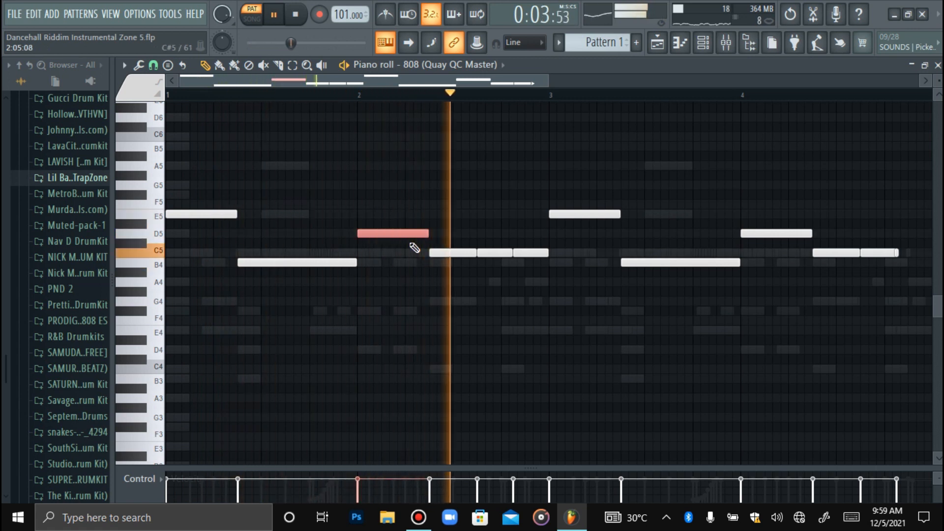
key(space)
key(space)
key(shift+Down)
key(shift+Down)
key(shift+Down)
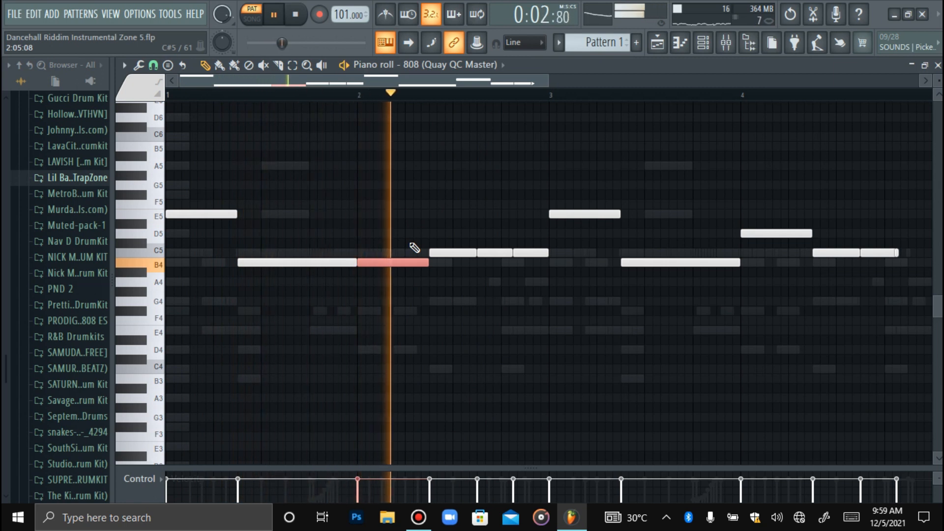
key(space)
key(space)
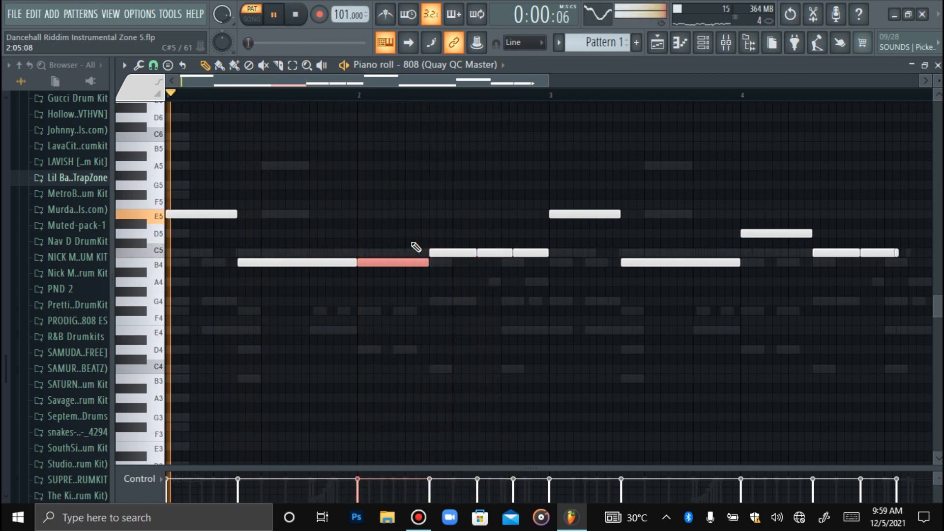
- Lower the 808's D5 note at the start of bar 4 to C5 and replay the pattern
click(785, 233)
key(shift+Down)
key(shift+Down)
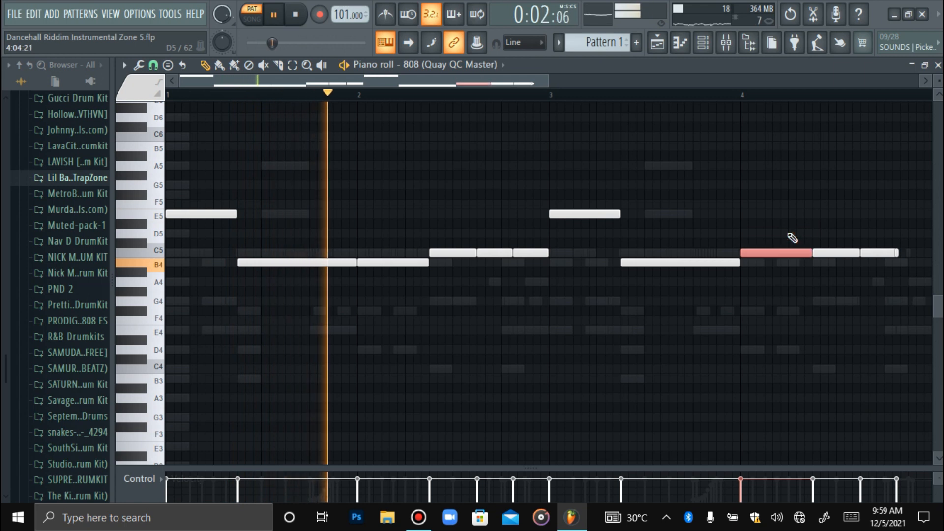
key(space)
key(space)
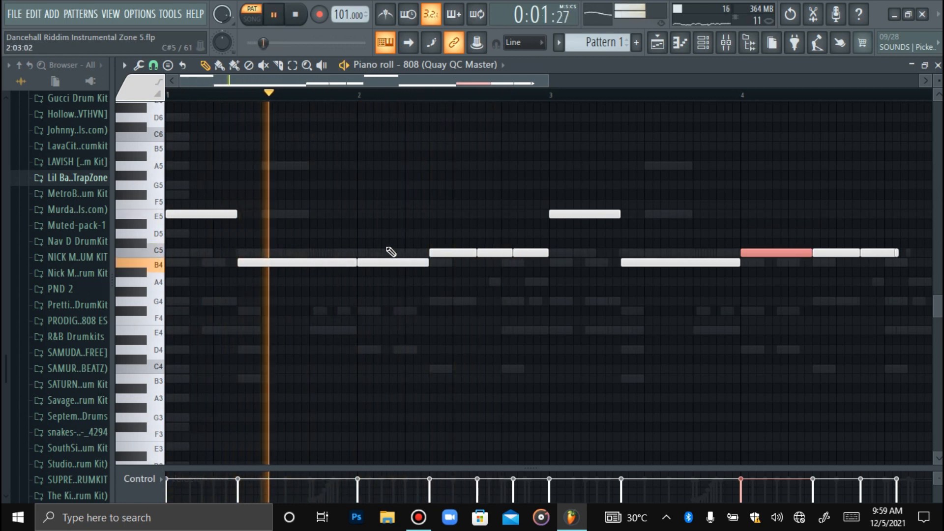
- Try the middle of the three C5 notes in bar 2 an octave higher, and return it to C5
click(489, 254)
key(ctrl+Up)
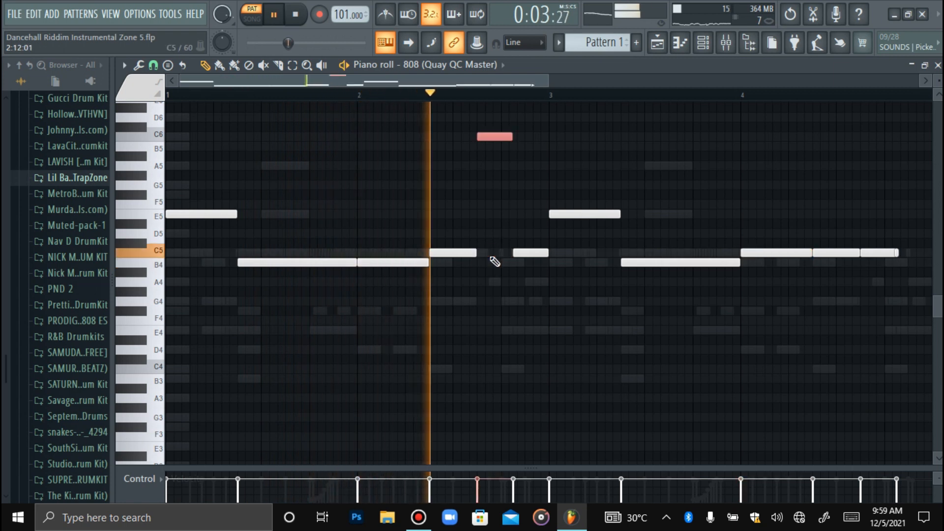
key(ctrl+Down)
key(space)
key(space)
ctrl+click(518, 177)
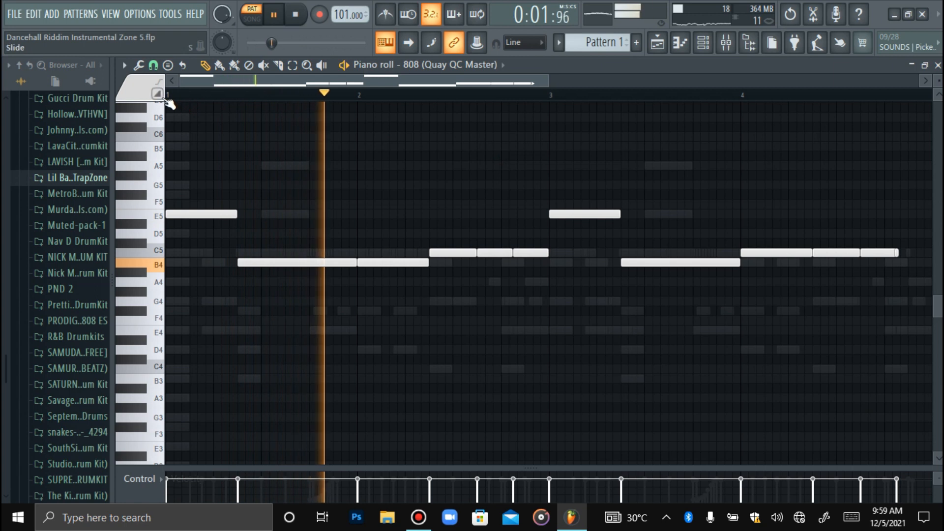
- Try a short 808 slide note at A4 near the end of bar 2, raise it to A5 and delete it
click(528, 282)
ctrl+click(529, 284)
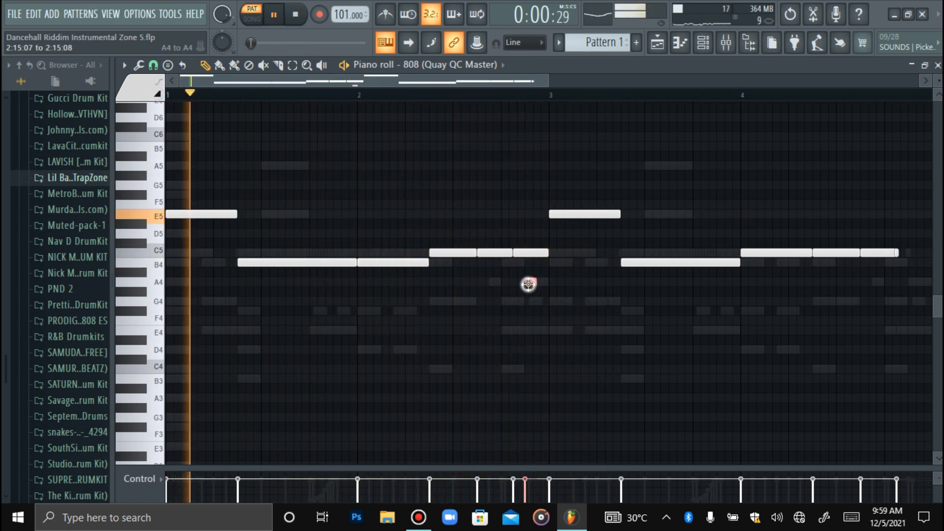
key(ctrl+Up)
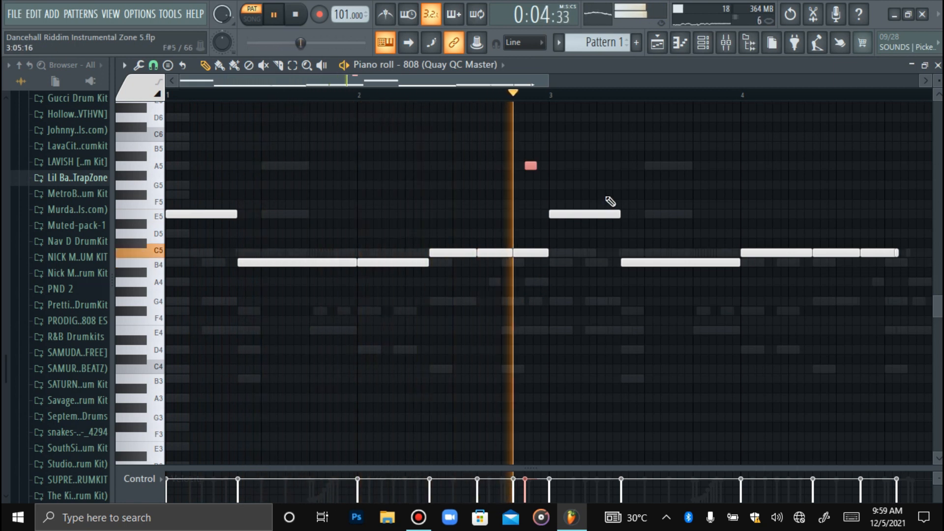
right_click(532, 168)
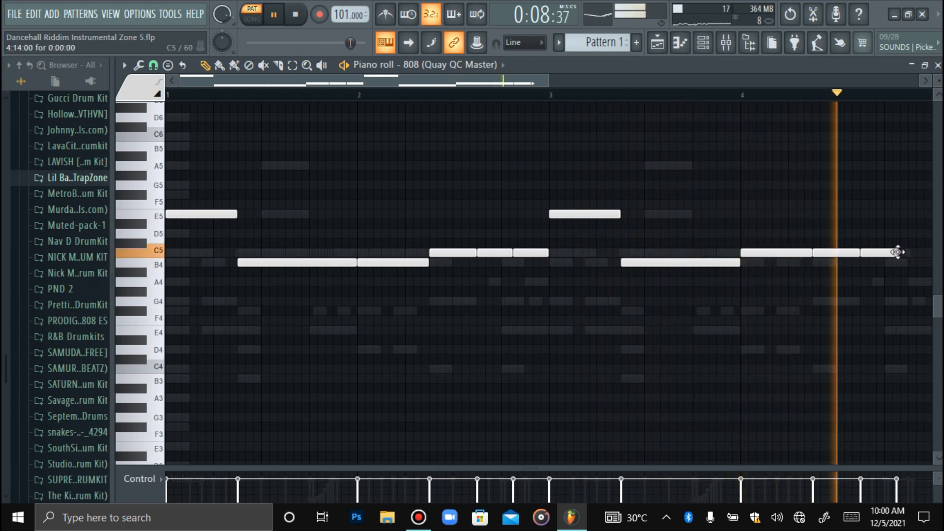
- Extend the 808's last C5 note to the end of bar 4 and stop playback
mouse_move(900, 254)
mouse_down()
mouse_move(932, 262)
mouse_move(889, 259)
mouse_up()
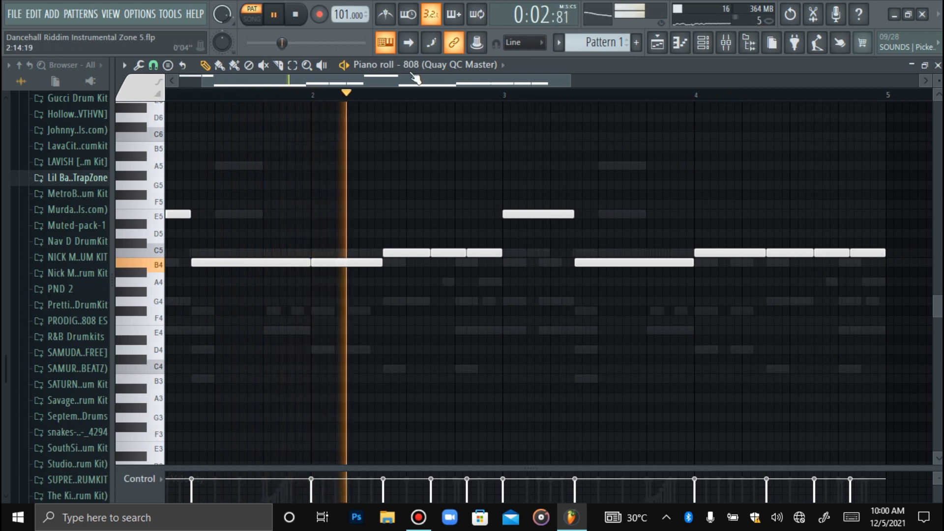
drag(202, 82, 179, 81)
drag(570, 81, 549, 85)
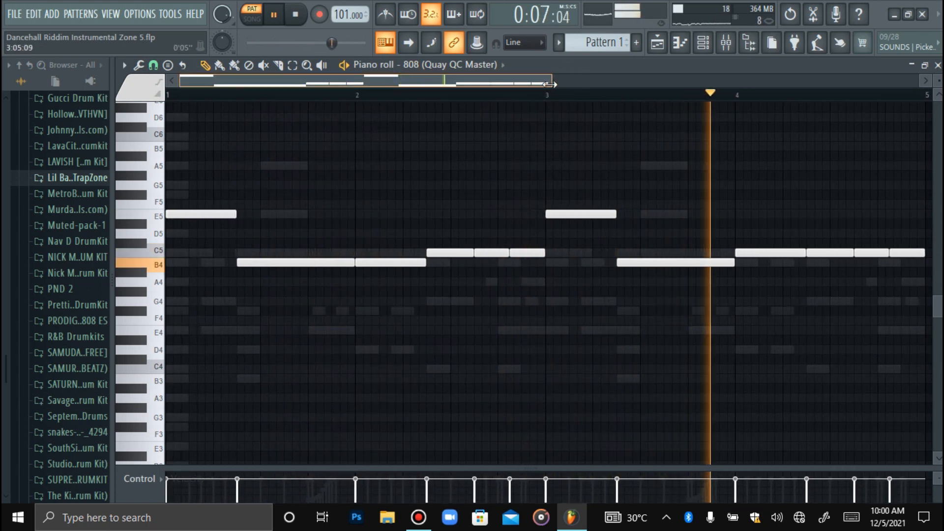
click(299, 21)
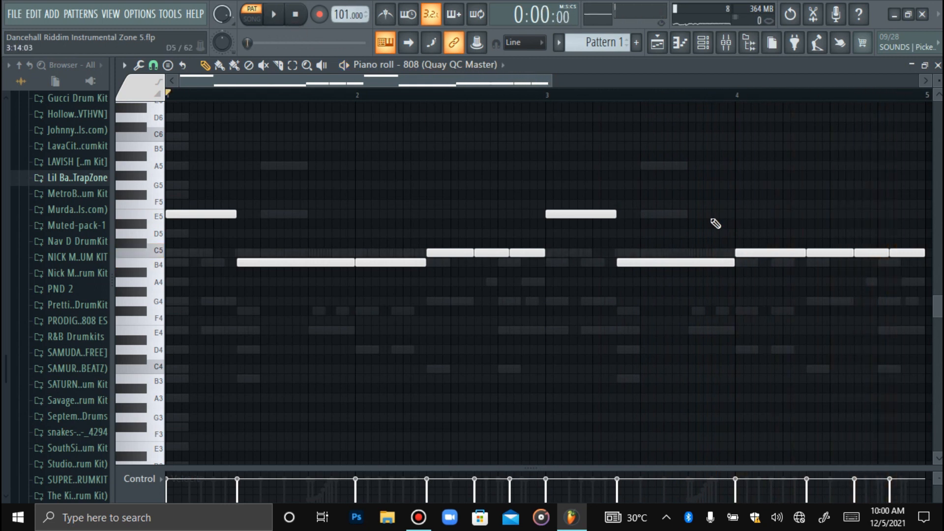
- Select all channels in the channel rack and play back the pattern
click(703, 43)
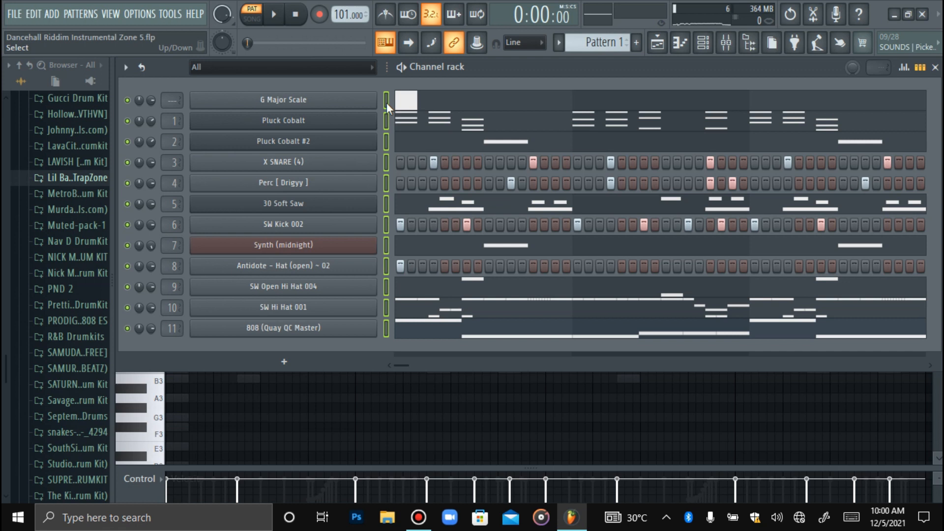
click(277, 18)
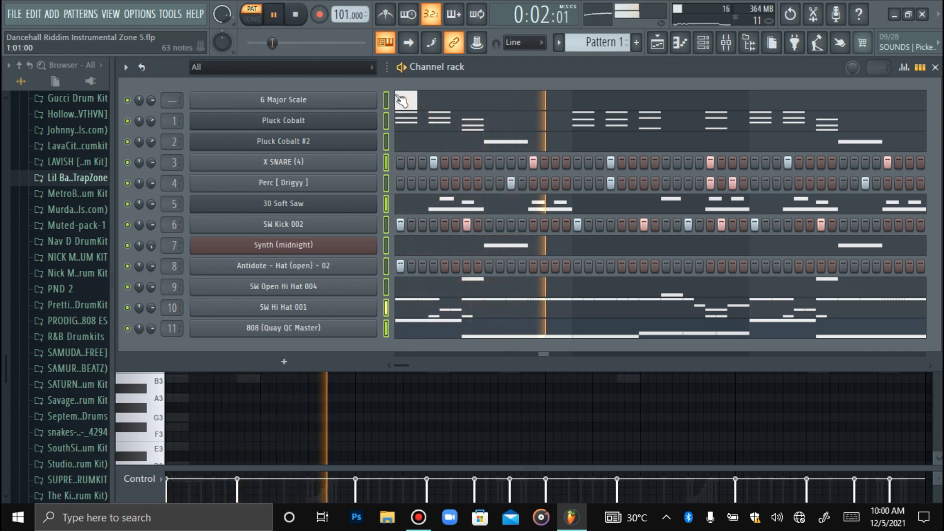
click(295, 15)
- Add a Massive X instrument channel, audition the user preset Deep Sea_AV and load Deep Space_AV
click(281, 364)
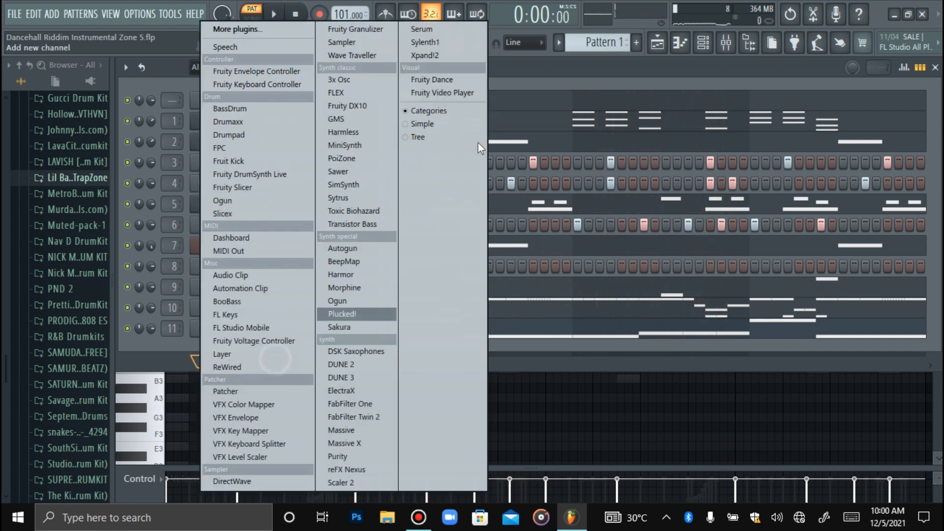
click(358, 443)
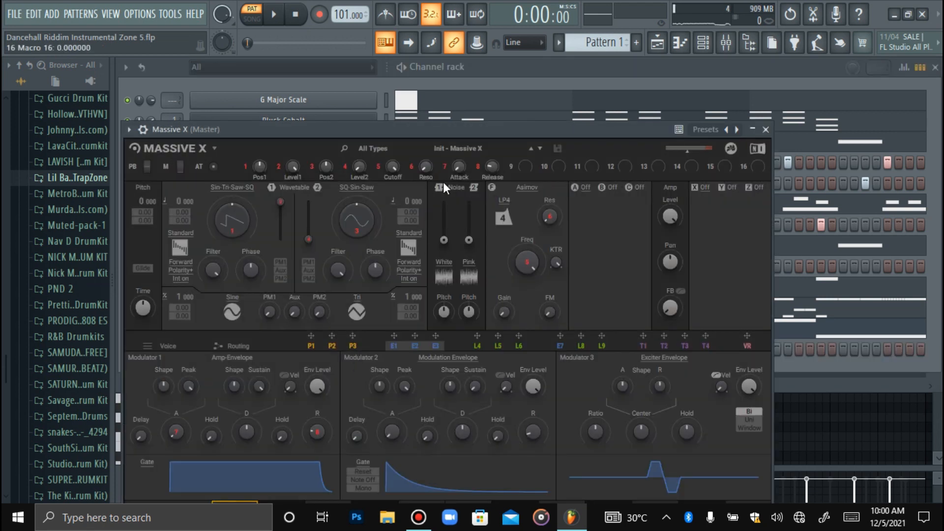
click(451, 154)
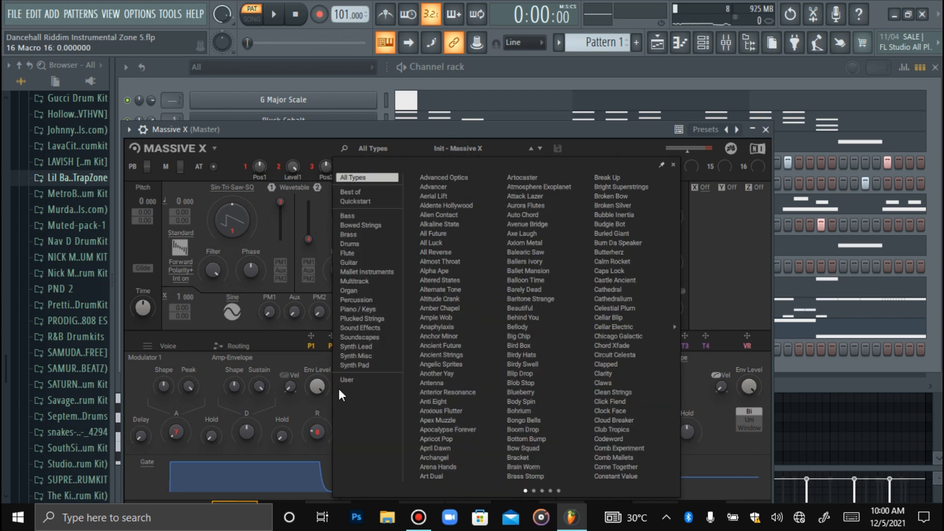
click(354, 380)
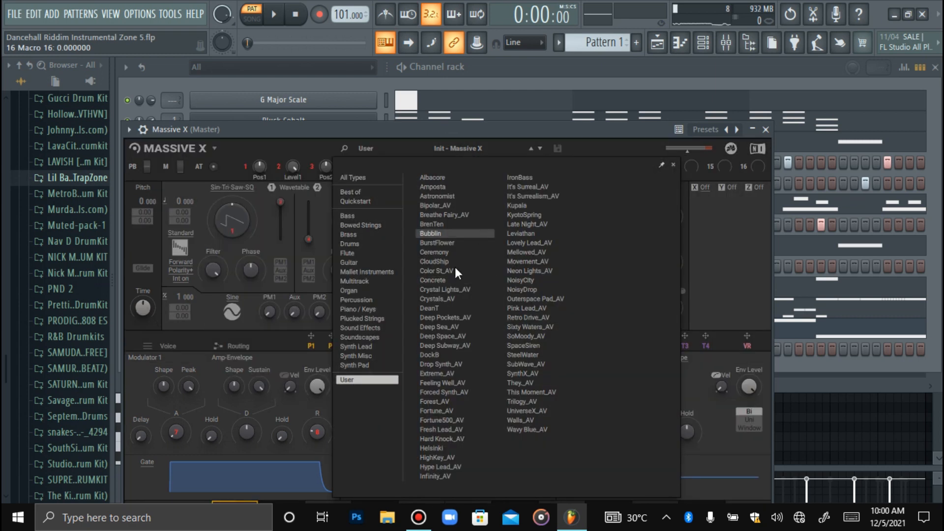
click(442, 327)
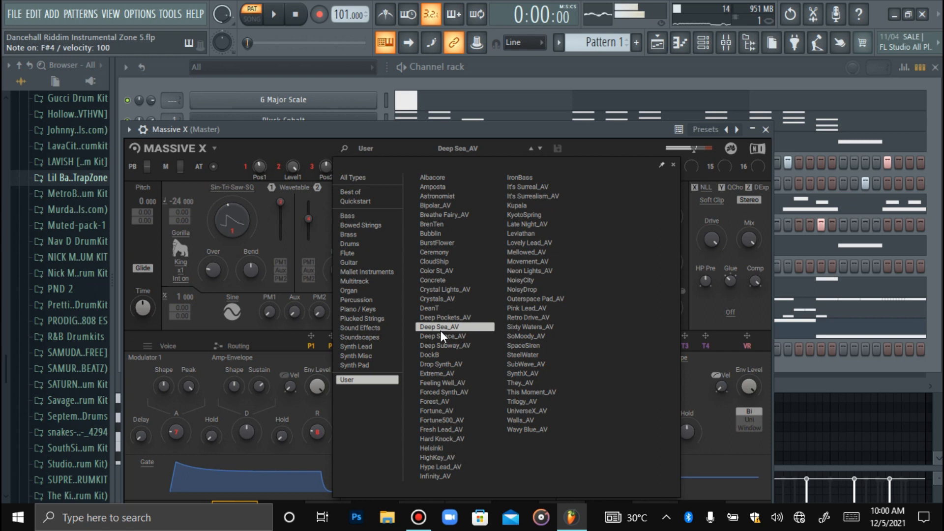
click(442, 338)
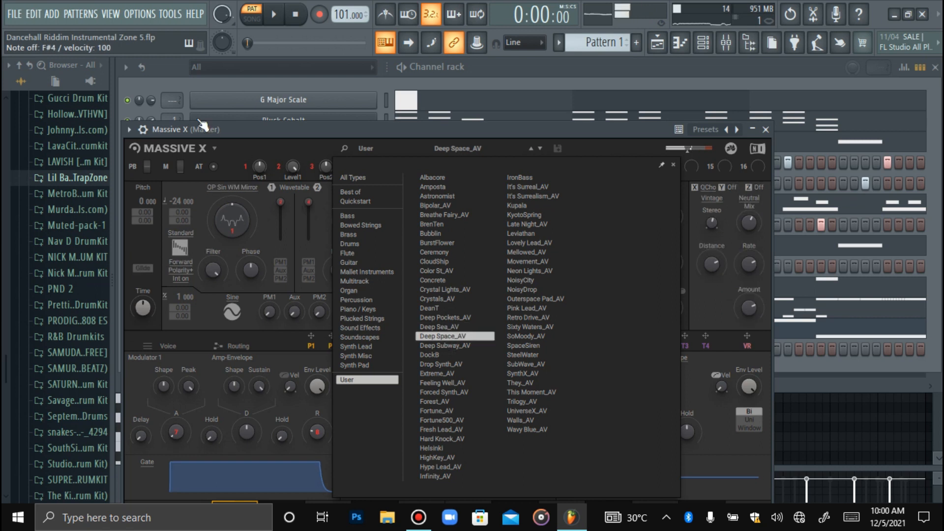
- Make the Massive X channel cut itself with cut group 6 by 6, close its window and route it to mixer track 12
click(143, 130)
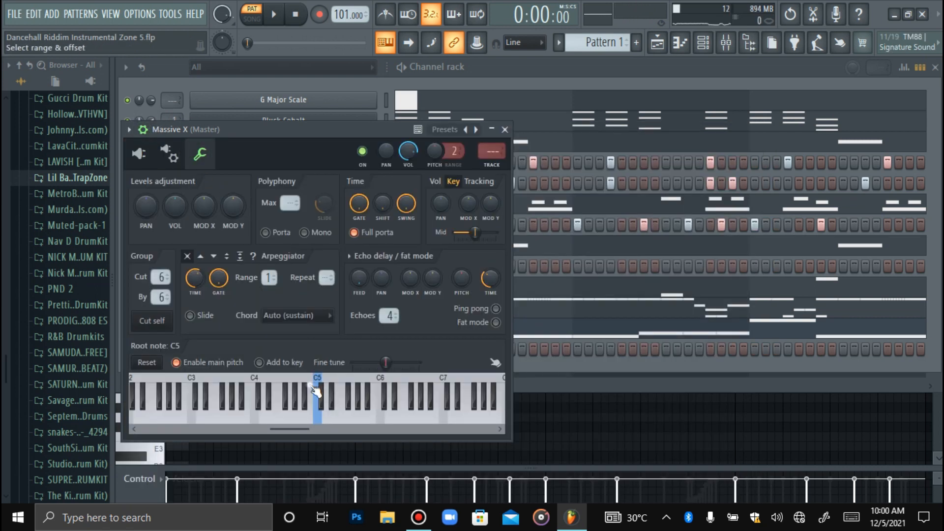
click(504, 129)
click(374, 118)
click(275, 96)
click(274, 97)
click(243, 120)
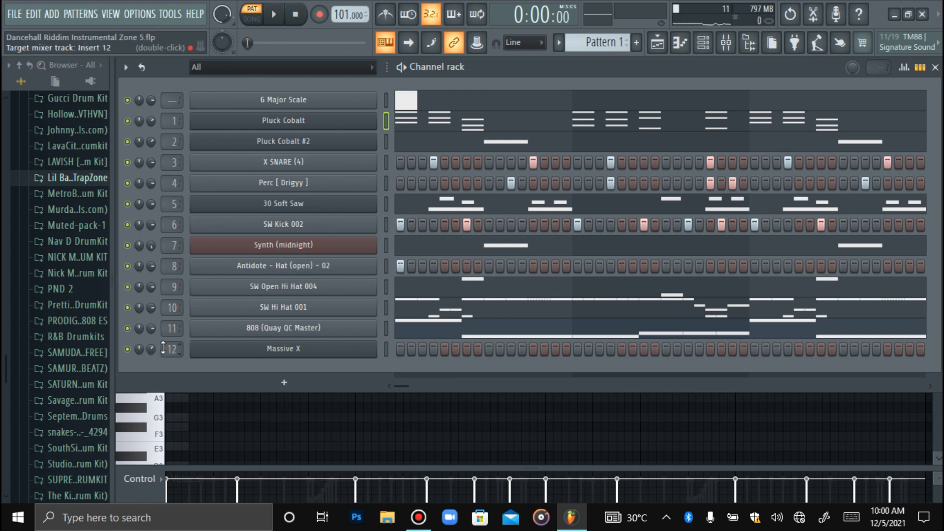
- Rename the Massive X channel to Dark Bass
right_click(371, 350)
click(413, 336)
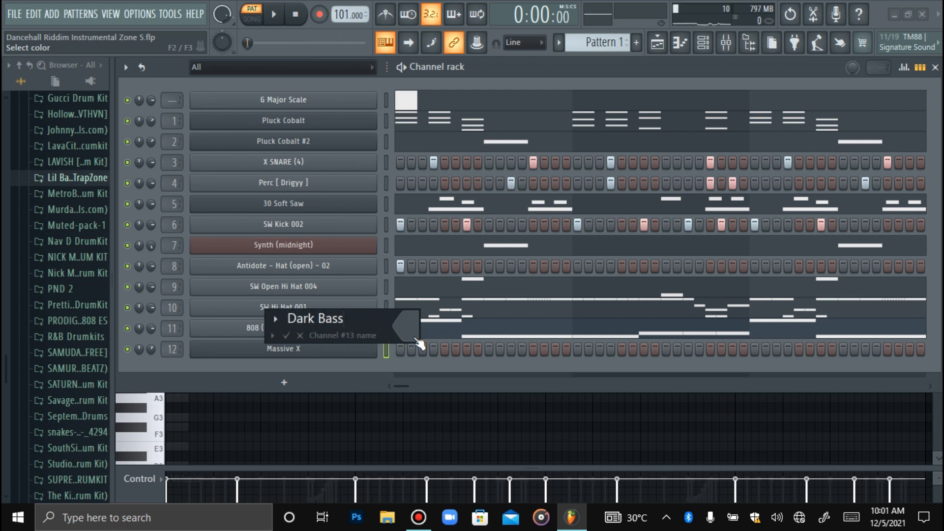
key(Return)
- Draw an E4 note at the start of bar 1 for Dark Bass and a B3 note filling the rest of the bar
click(700, 45)
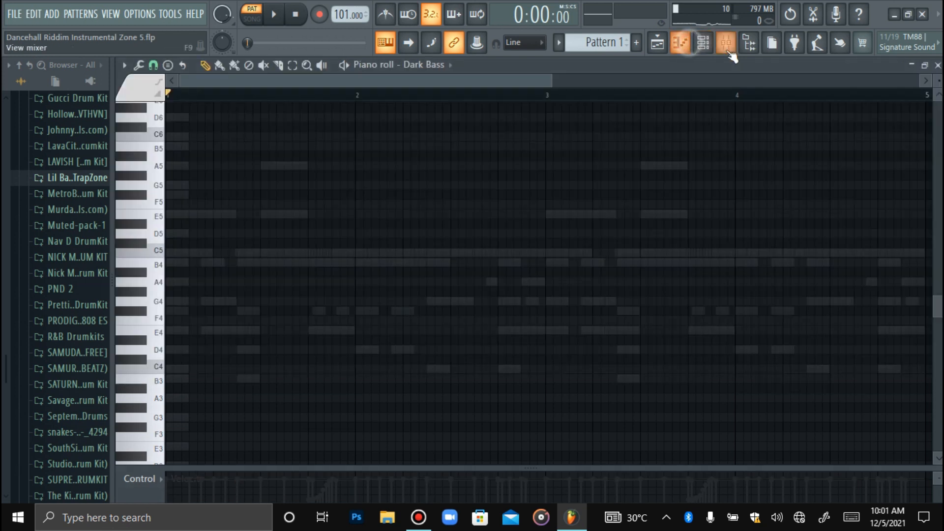
scroll(818, 177, down, 2)
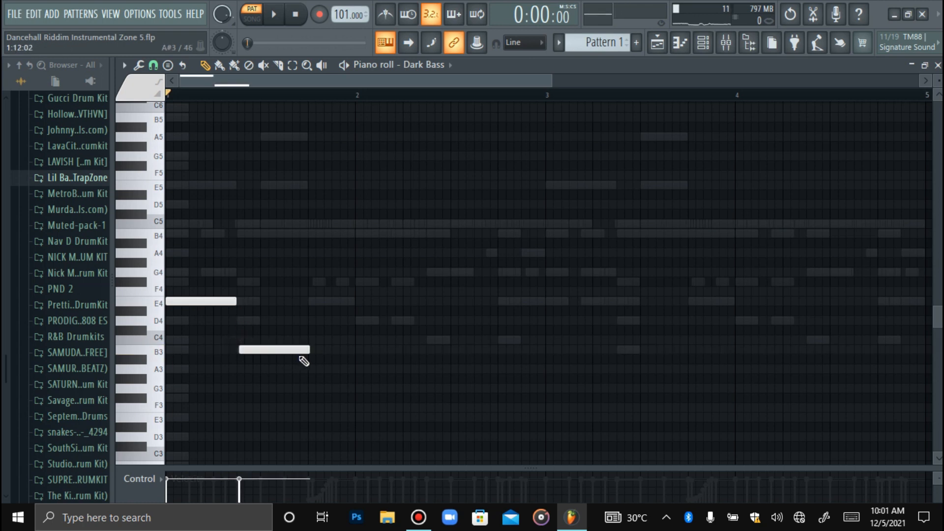
key(alt+q)
key(Return)
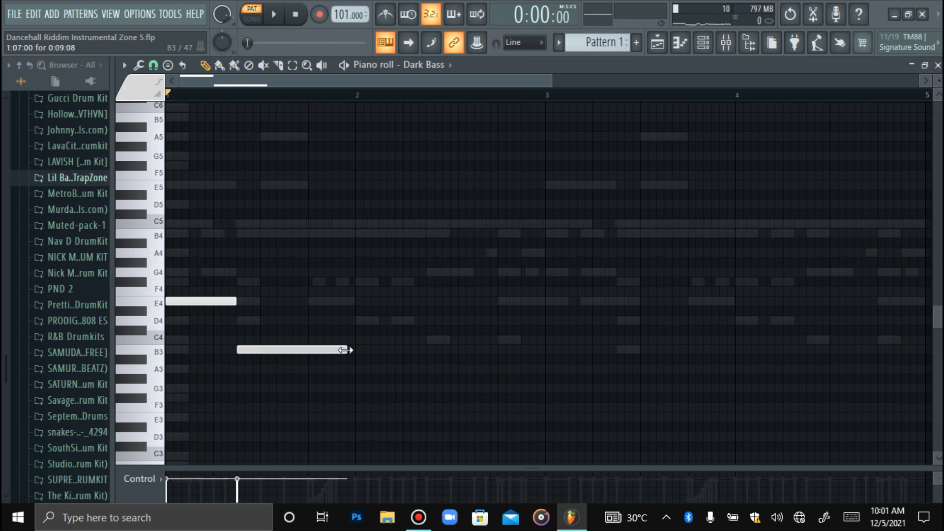
- Try a D4 note at the start of bar 2 during playback, transposing it to D5 and to F#4
click(358, 324)
key(space)
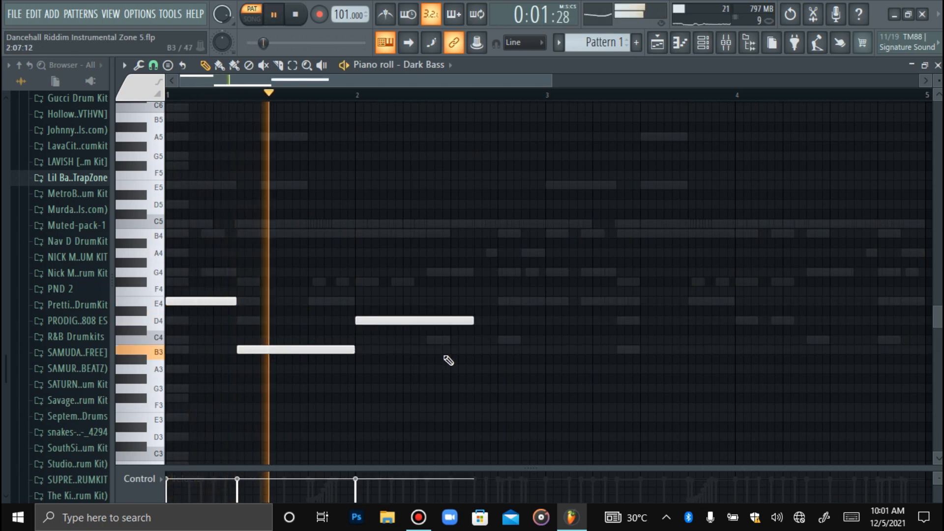
key(space)
click(458, 321)
key(space)
key(ctrl+Up)
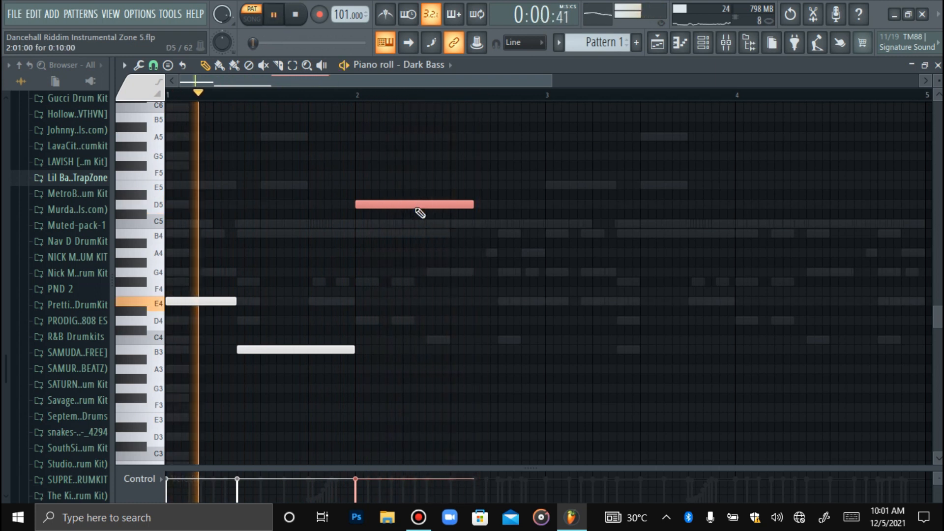
key(ctrl+Down)
key(shift+Up)
key(shift+Up)
key(shift+Up)
key(shift+Up)
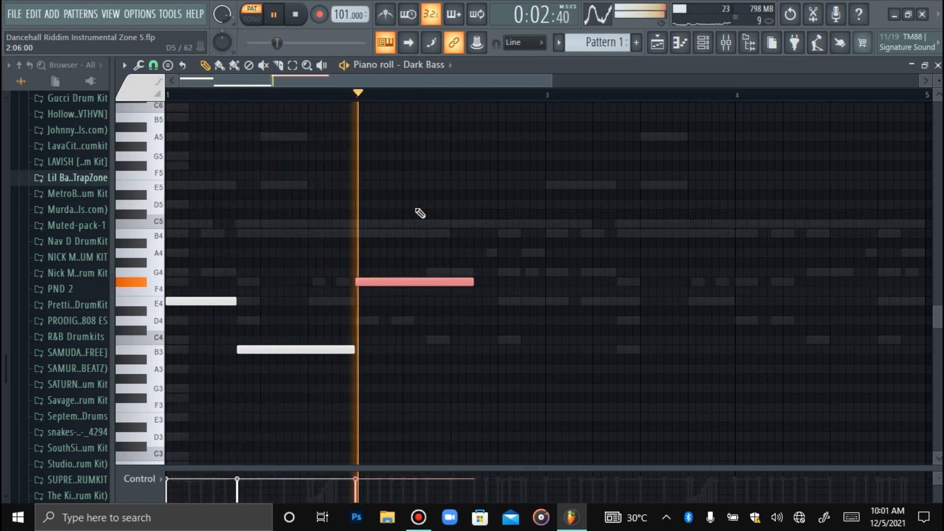
- Raise the trial bar 2 note to B4, audition it in playback and delete it
key(space)
key(shift+Up)
key(shift+Up)
key(shift+Up)
key(shift+Up)
key(shift+Up)
key(space)
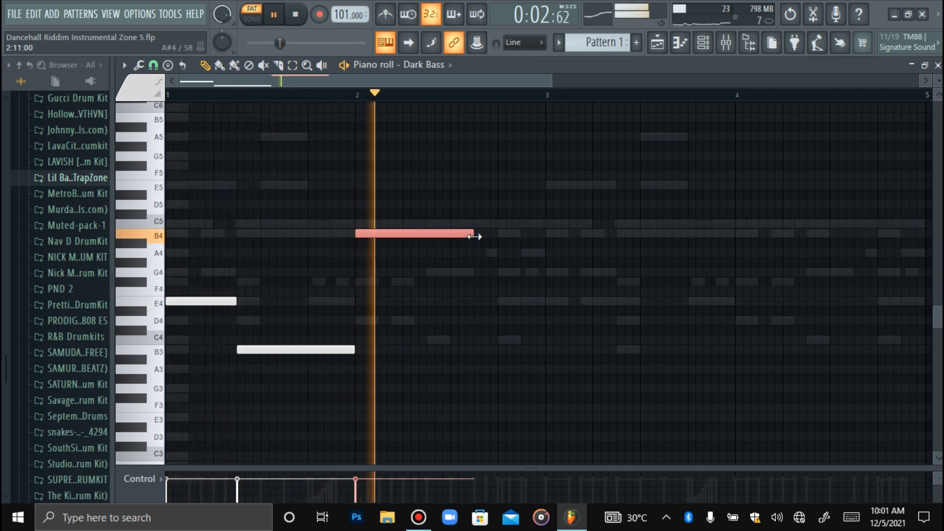
right_click(455, 234)
- Check the 808's notes, duplicate Dark Bass's B3 note into bar 2 and shorten the copy to six steps
click(423, 64)
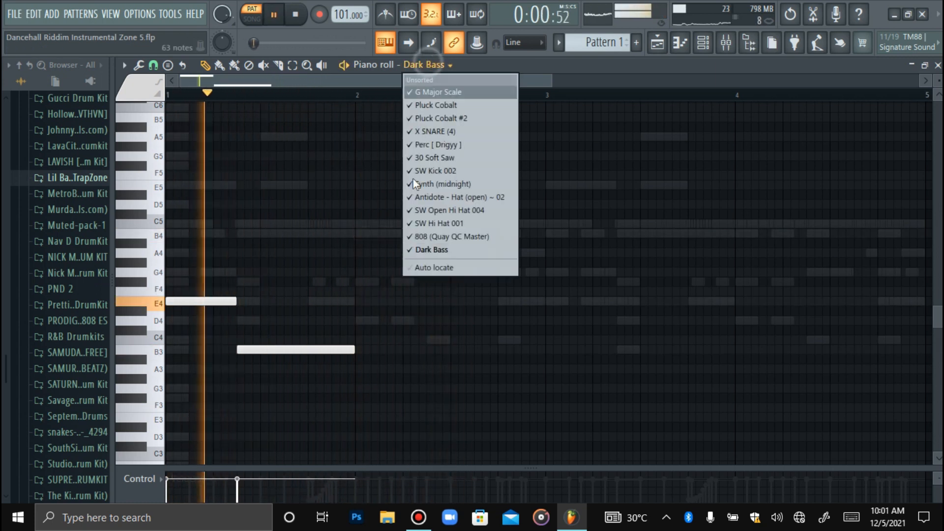
click(423, 236)
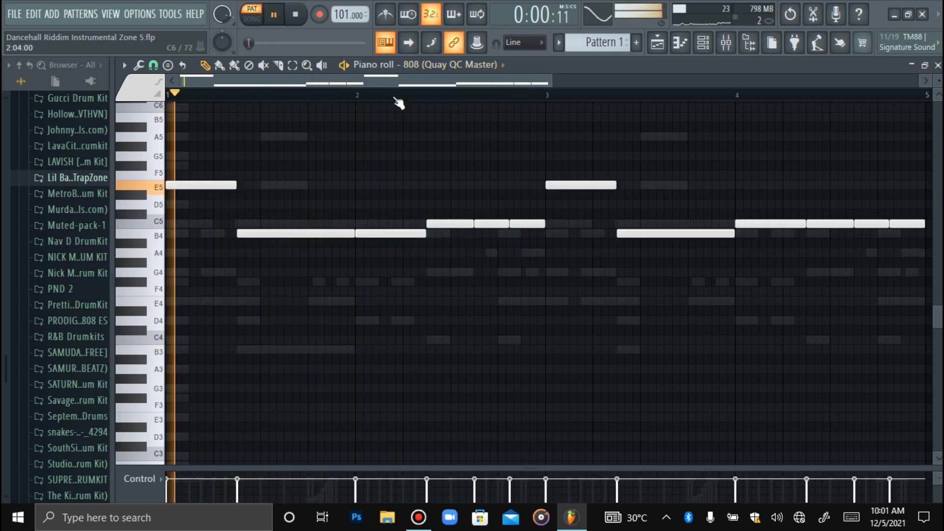
click(438, 66)
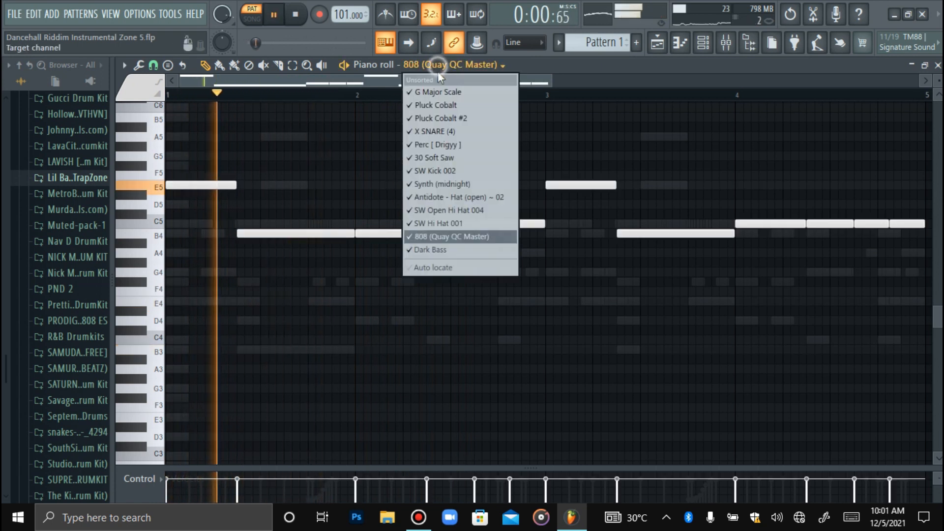
click(440, 250)
ctrl+click(343, 352)
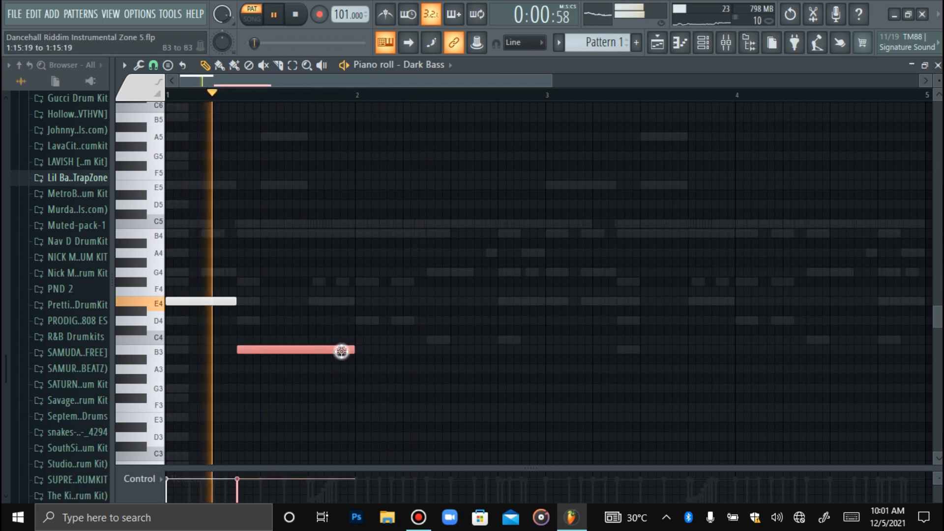
key(ctrl+b)
drag(470, 349, 424, 354)
double_click(442, 350)
click(463, 372)
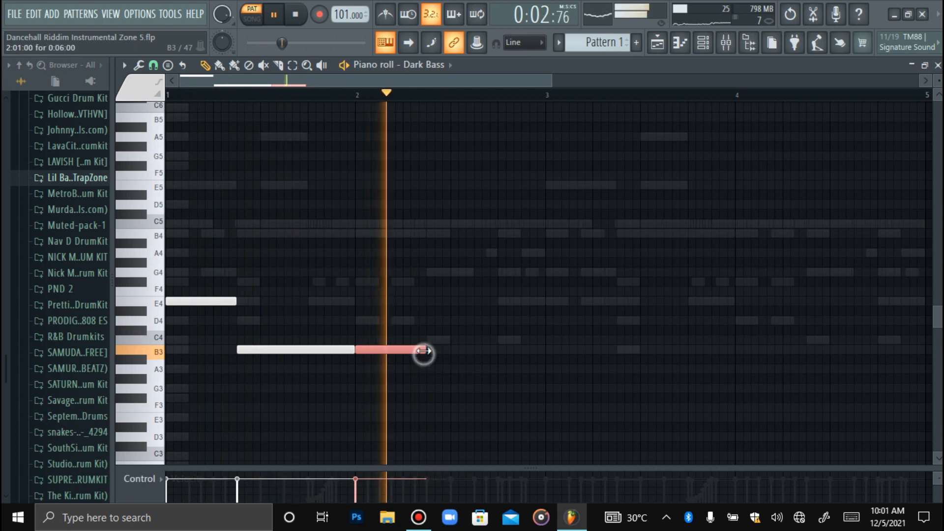
- Draw a C4 note filling the rest of bar 2 and duplicate the two-bar phrase into bars 3 and 4
click(426, 340)
drag(495, 341, 551, 340)
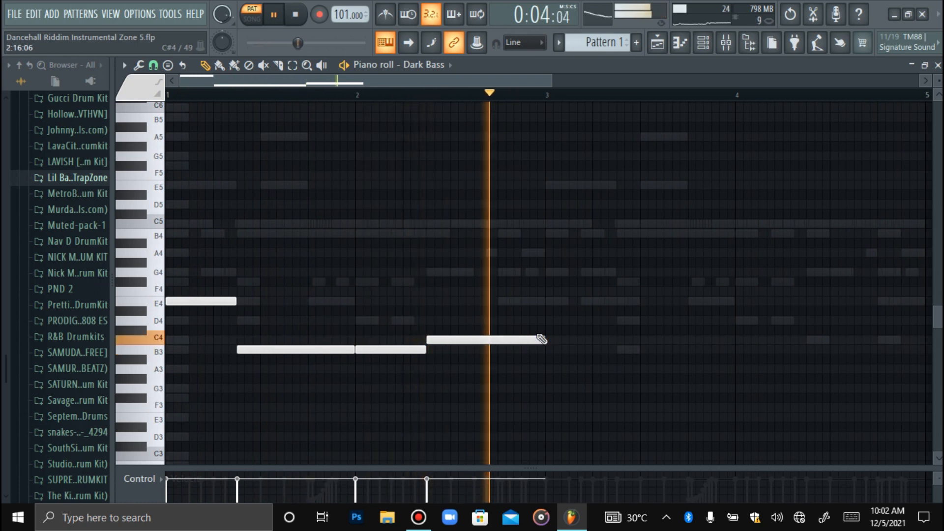
key(ctrl+b)
click(704, 44)
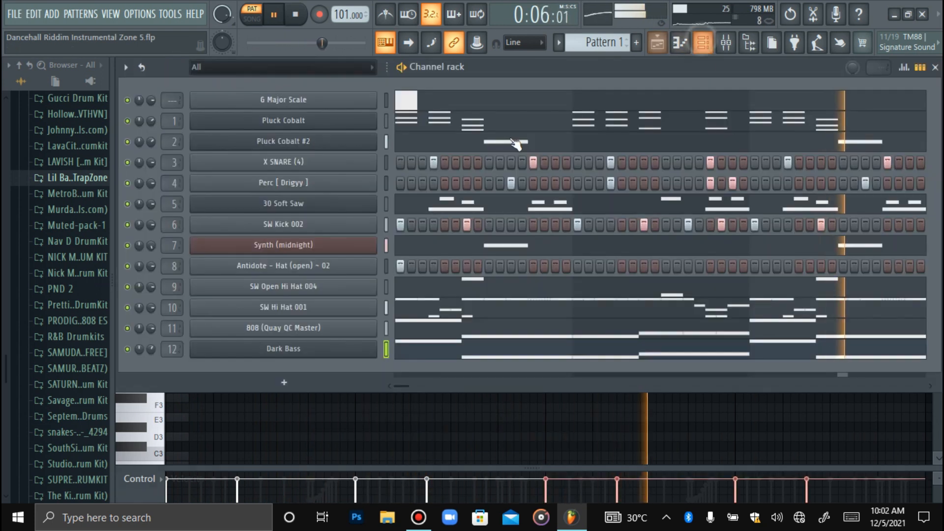
click(726, 42)
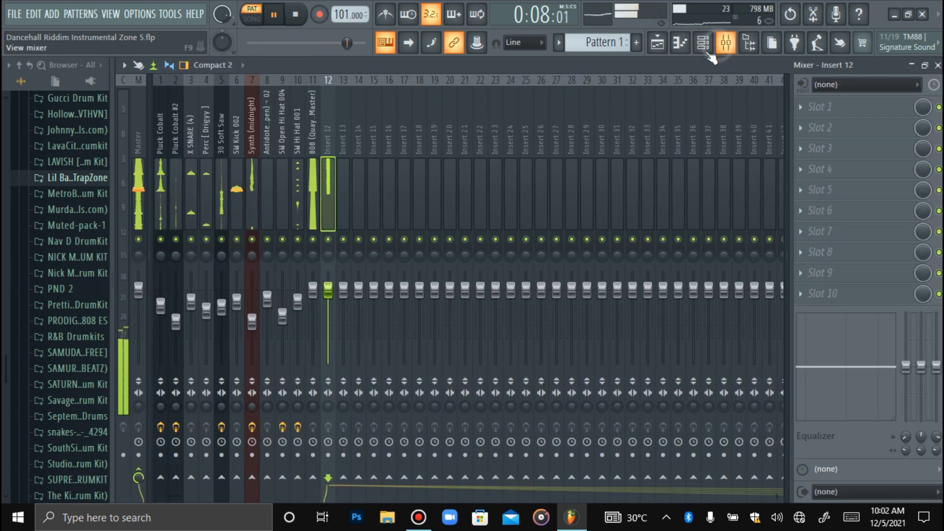
click(680, 43)
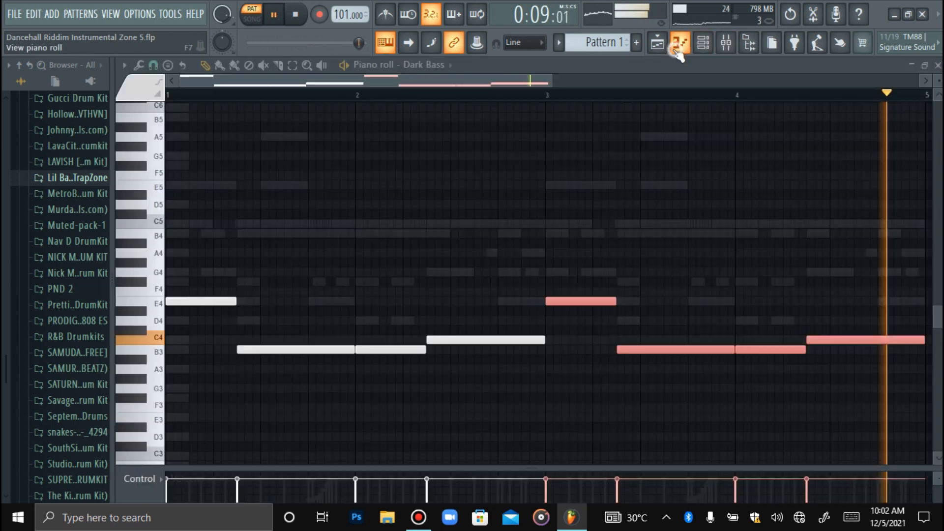
right_click(662, 231)
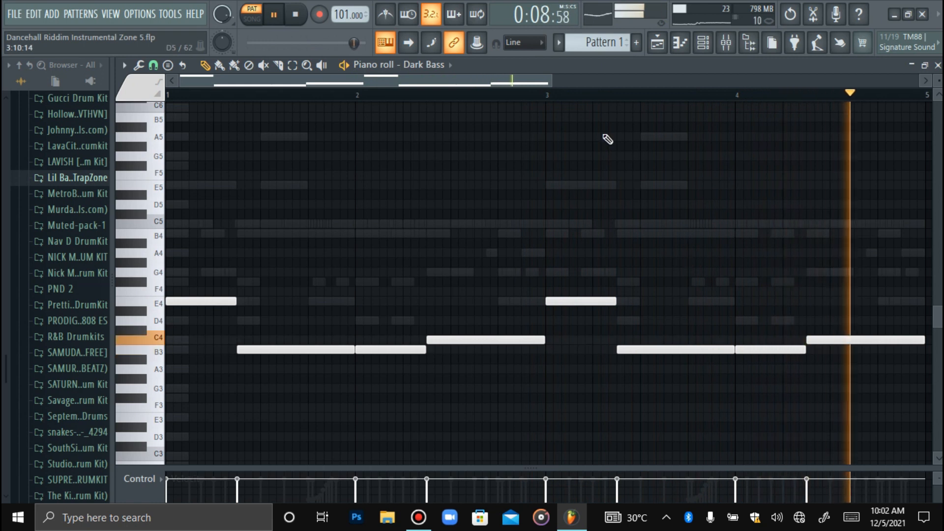
- Move the 808's C5 note at the start of bar 4 down to B4 and deselect it
click(426, 64)
click(443, 238)
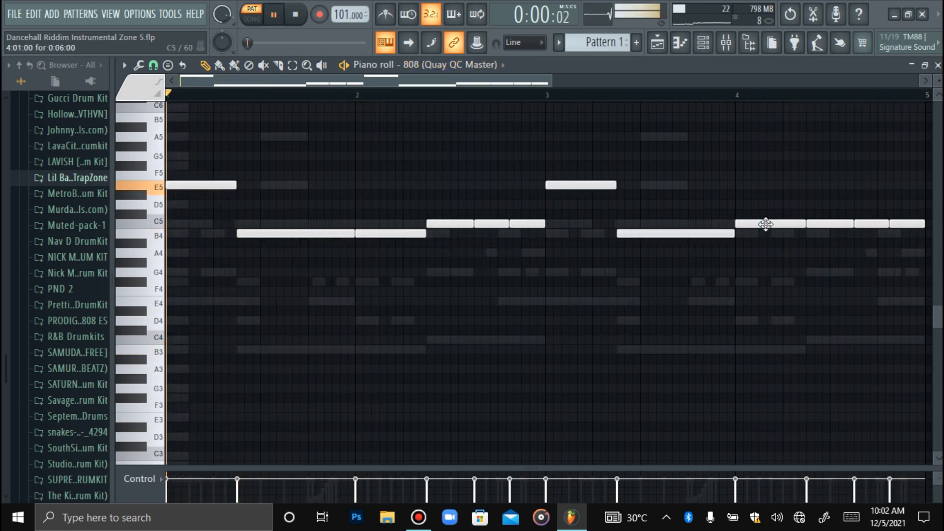
drag(775, 224, 768, 231)
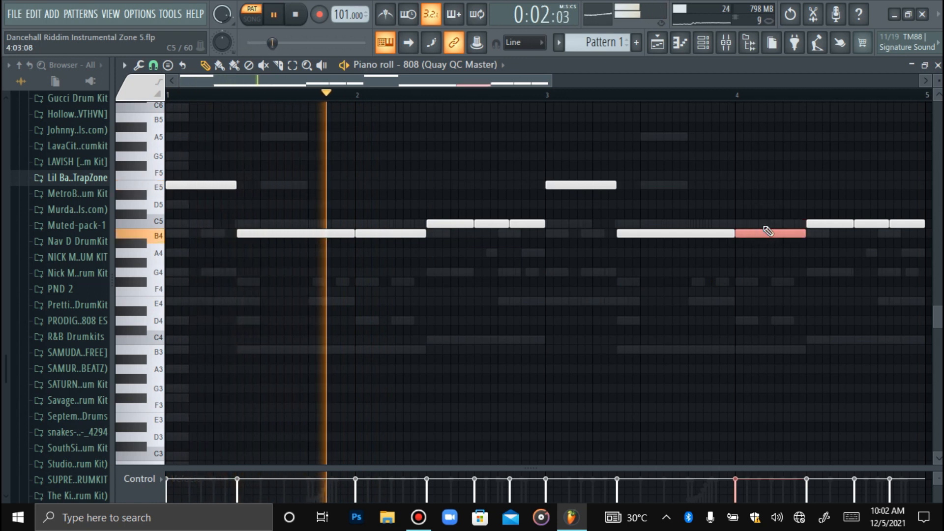
ctrl+click(737, 187)
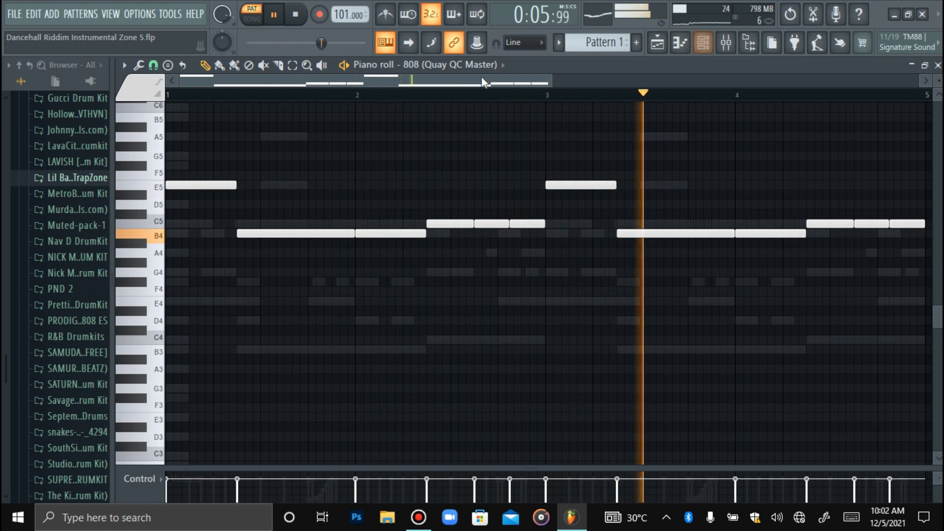
- Check Dark Bass's notes, slightly lower the volume of mixer track 12 and mute the 808's mixer track
click(472, 65)
click(456, 247)
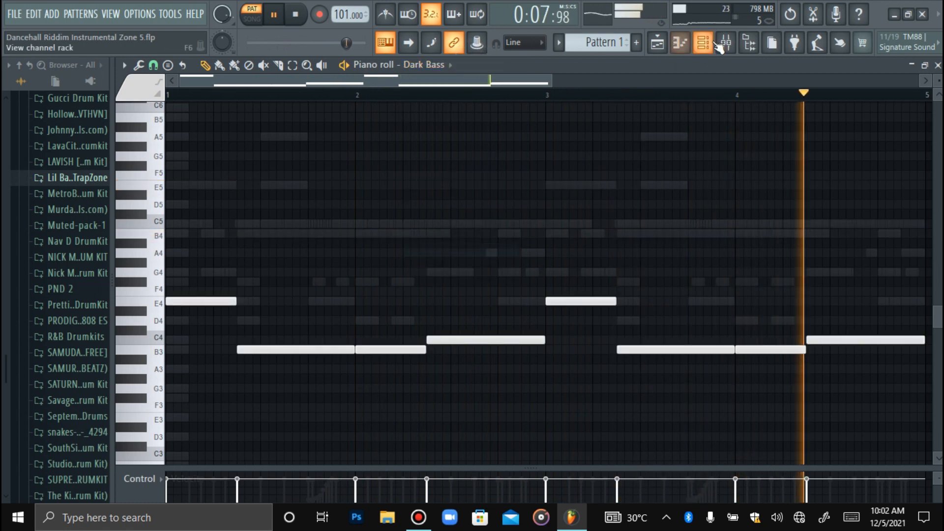
key(F9)
drag(329, 290, 329, 301)
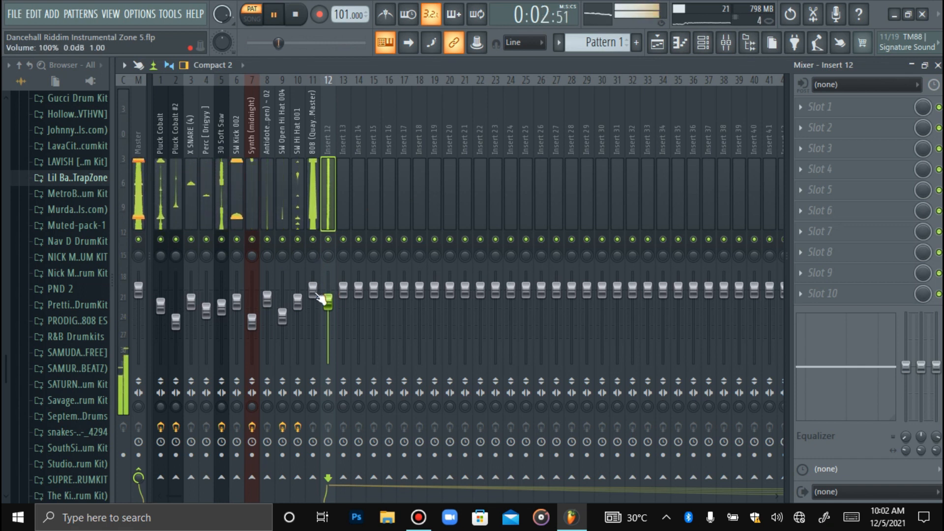
click(313, 240)
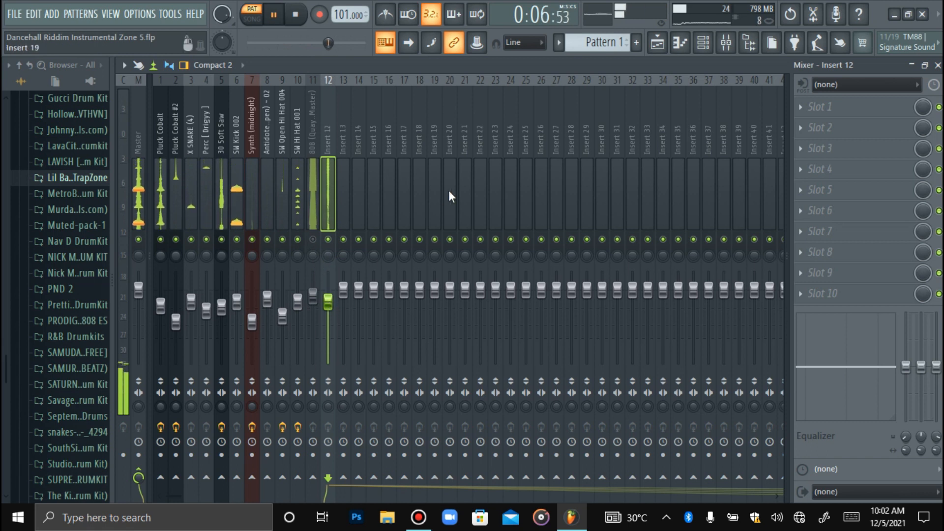
- Select the channels from Pluck Cobalt down to Dark Bass, route them starting from mixer track 1 and stop playback
click(703, 43)
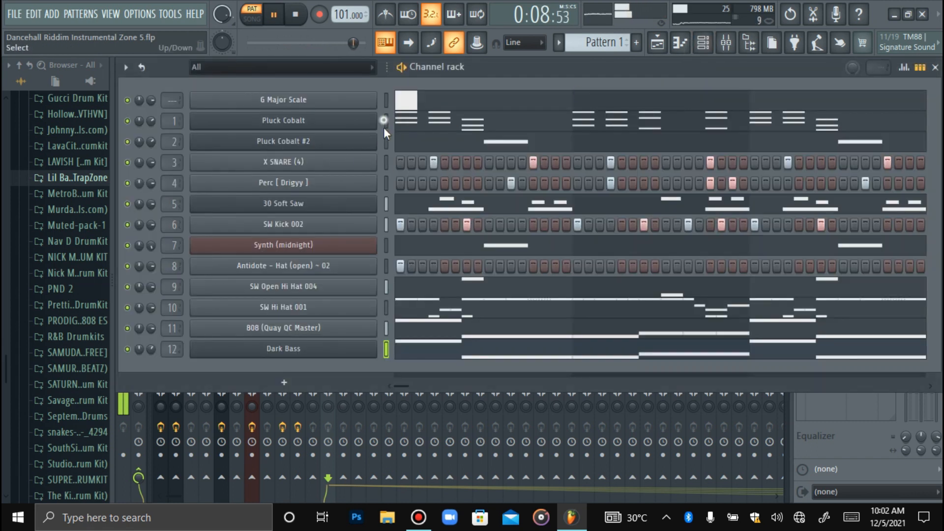
click(727, 46)
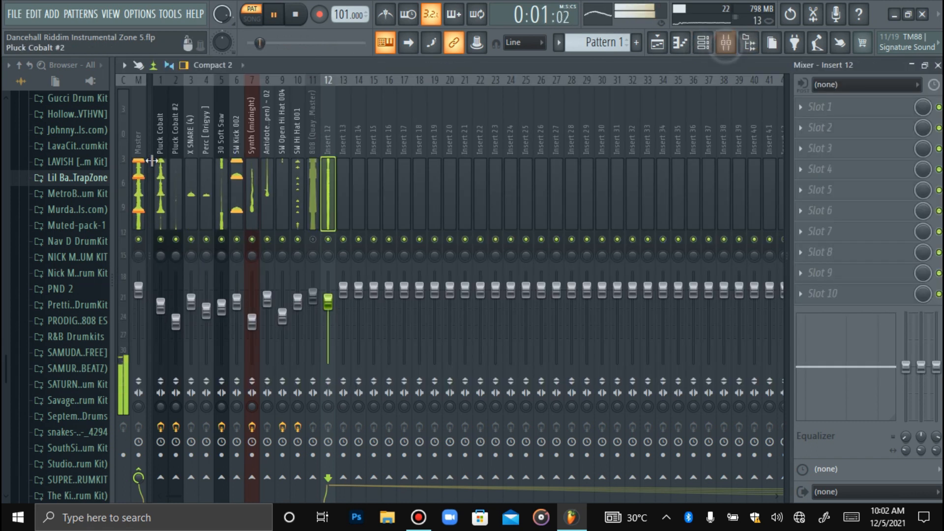
right_click(157, 164)
mouse_move(217, 219)
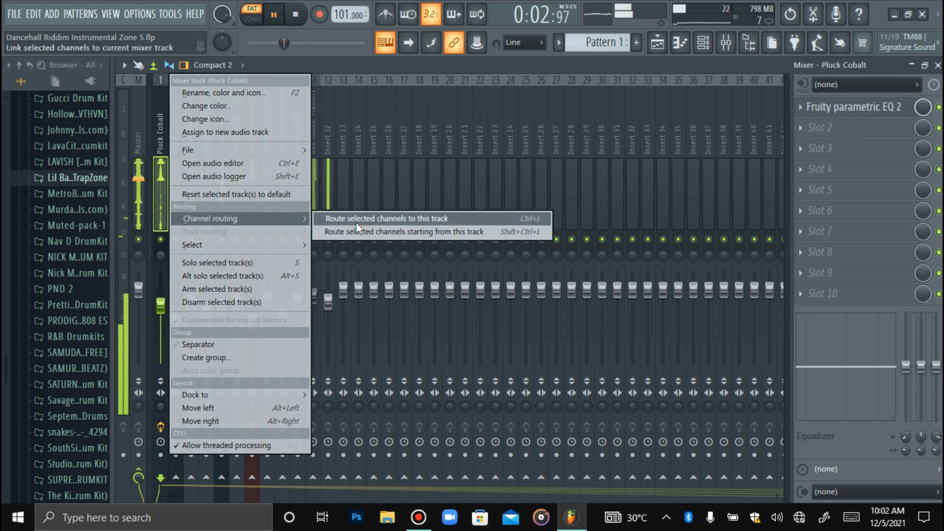
click(357, 231)
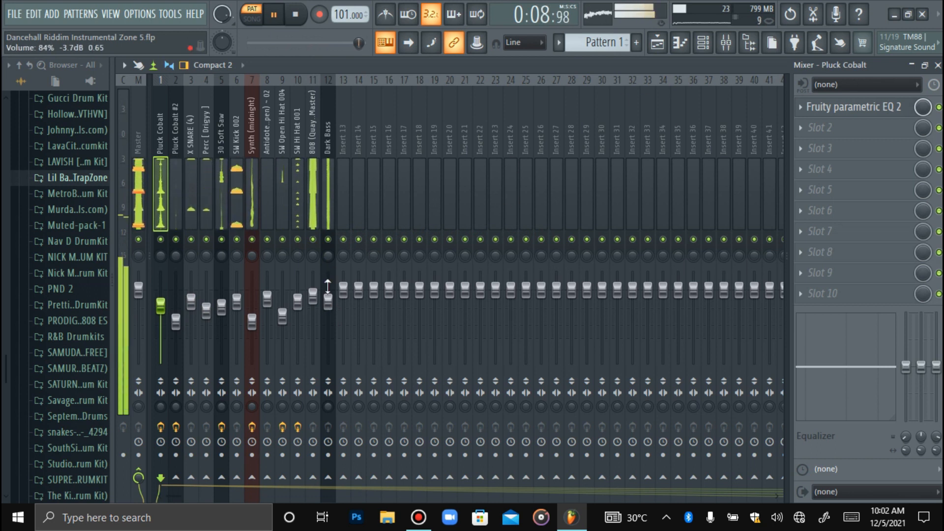
key(space)
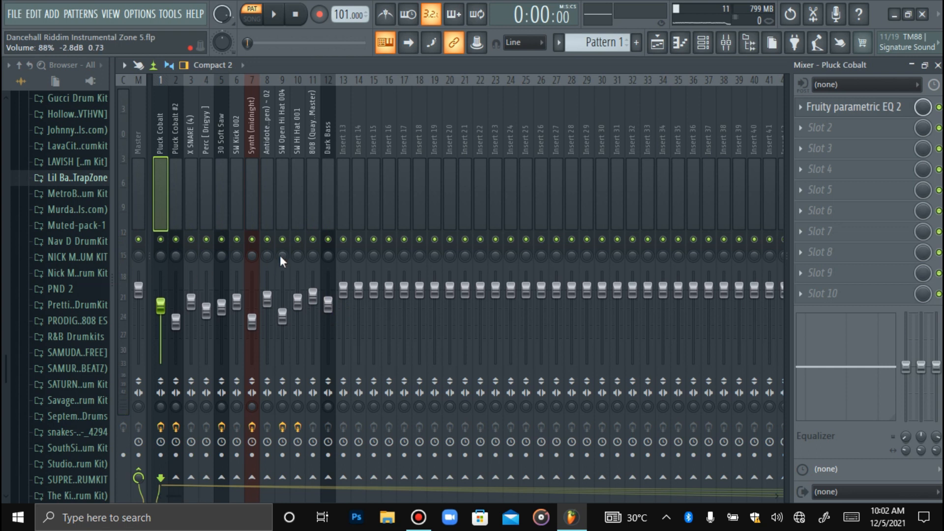
- Add Fruity Soft Clipper to slot 2 of the Master track
click(138, 196)
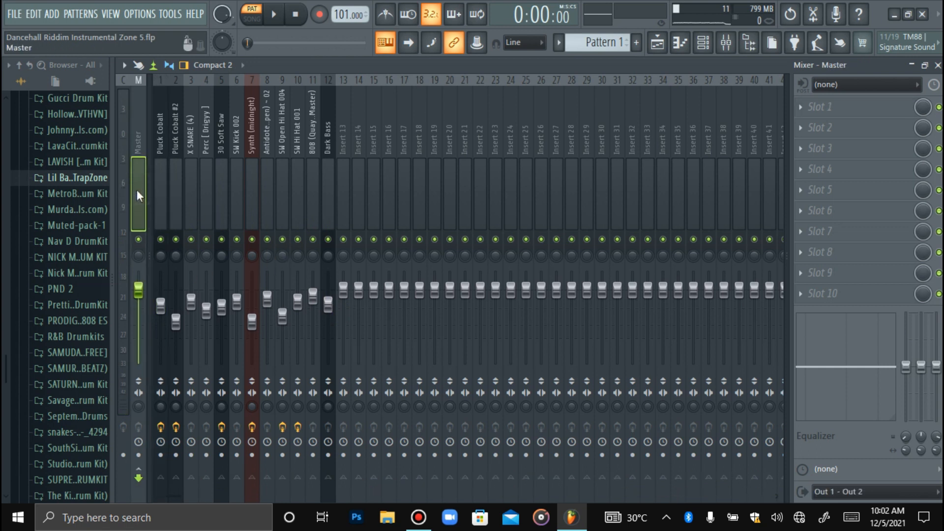
click(824, 132)
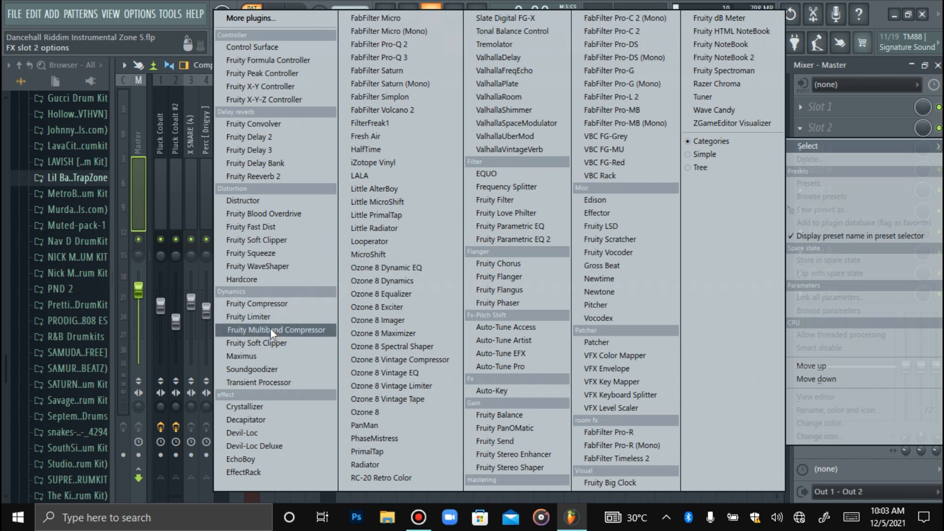
click(266, 343)
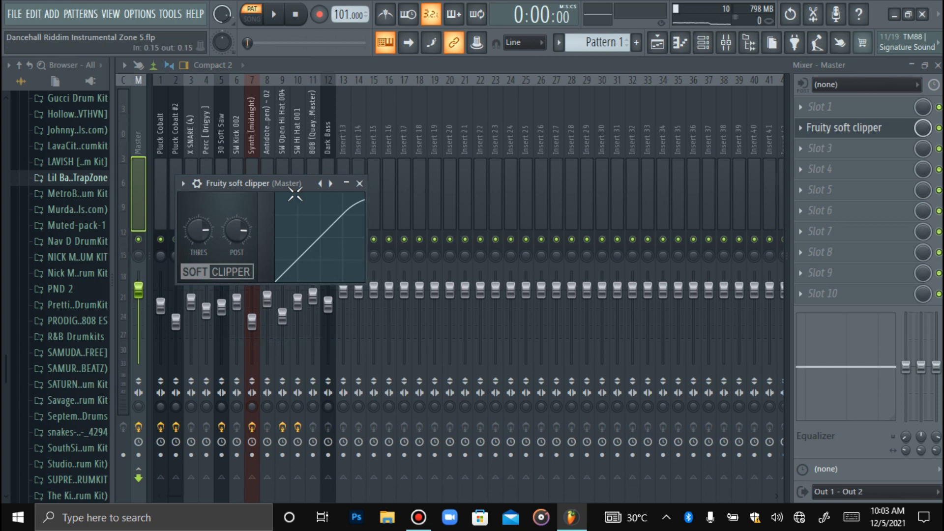
- Lower the soft clipper's threshold, set its post gain to 88% and close its window
drag(308, 185, 520, 174)
drag(412, 213, 448, 213)
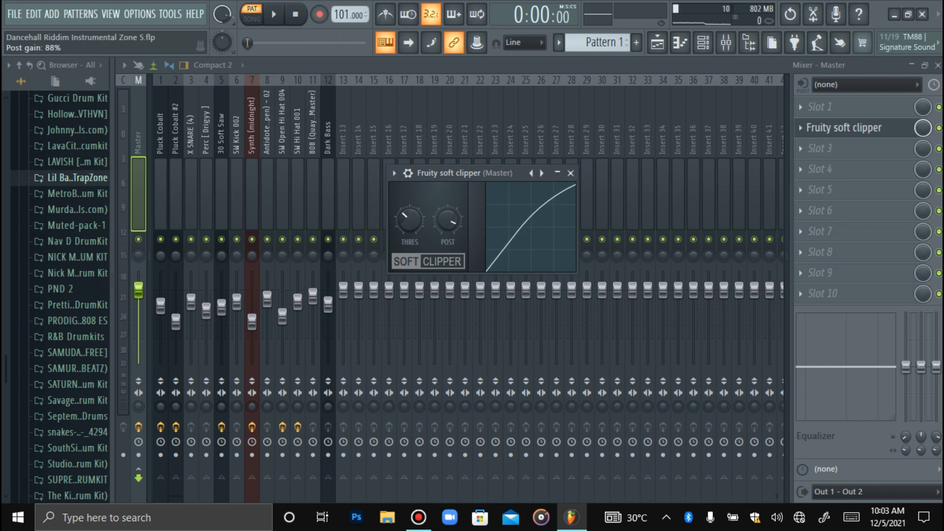
drag(410, 219, 409, 217)
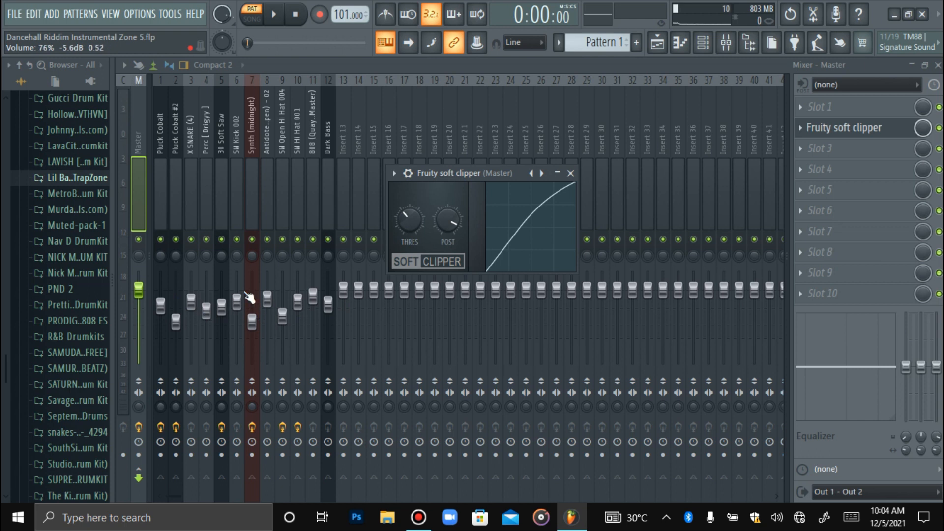
click(840, 134)
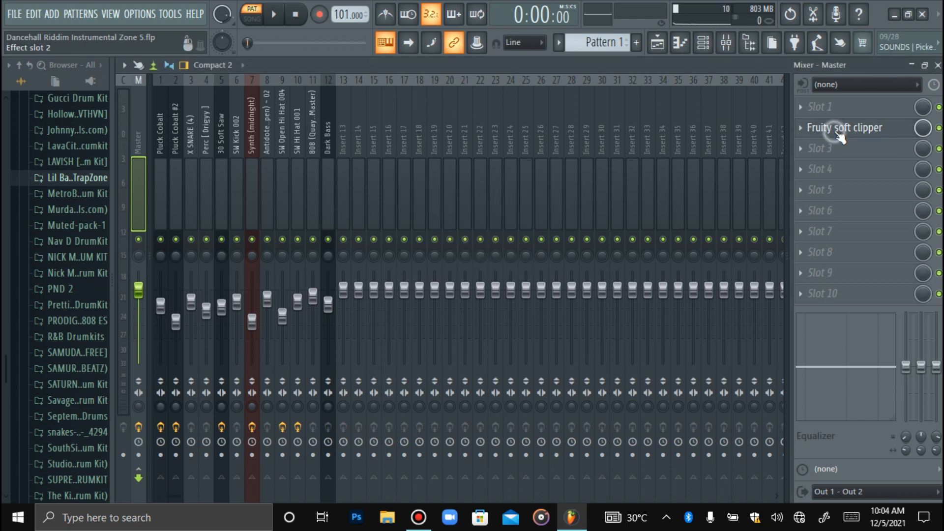
- Play Pattern 1 and inspect the Master track's Fruity Soft Clipper during playback, closing its window when done
key(space)
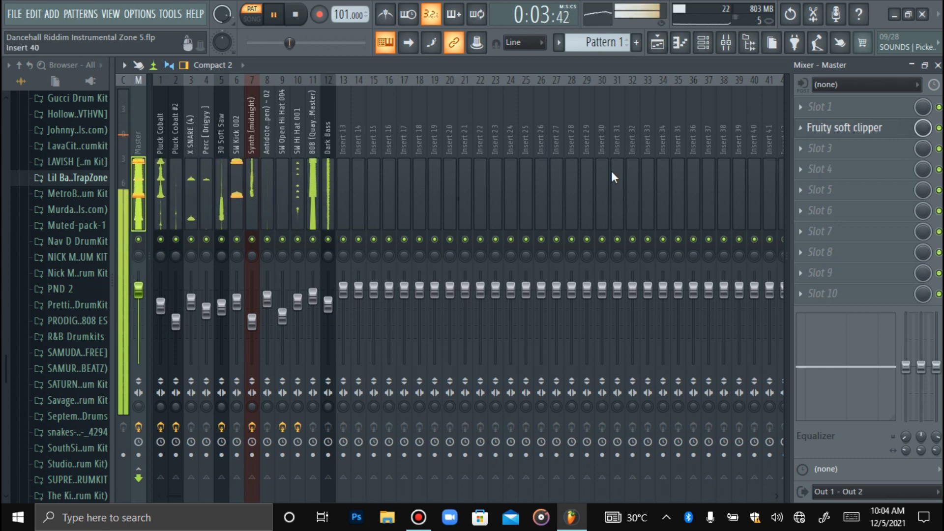
click(845, 132)
click(847, 132)
click(848, 134)
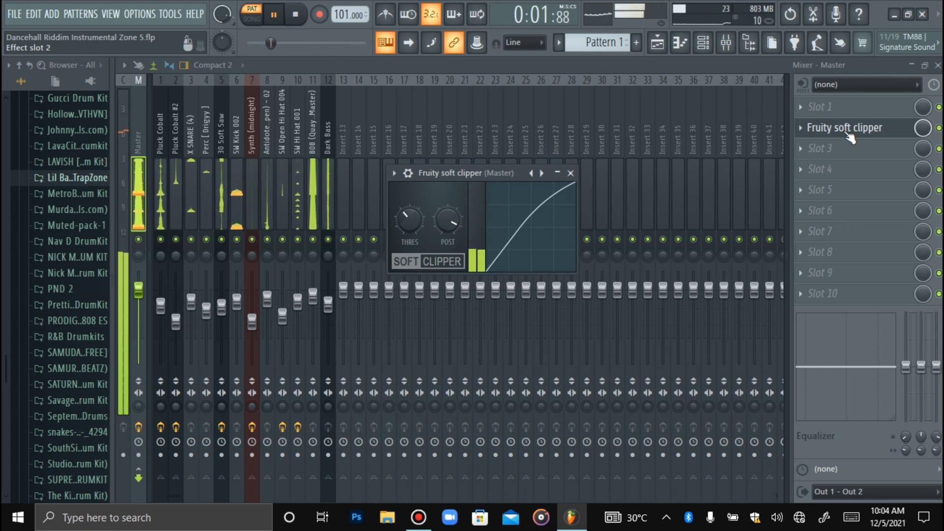
click(850, 138)
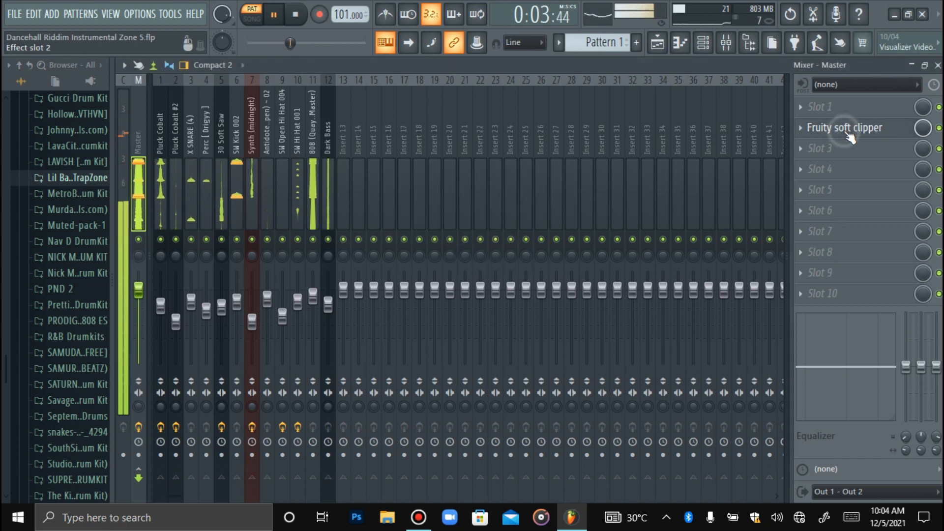
- Show the channel rack over the mixer, stop playback and replay Pattern 1 from the start to review the full riddim
click(704, 44)
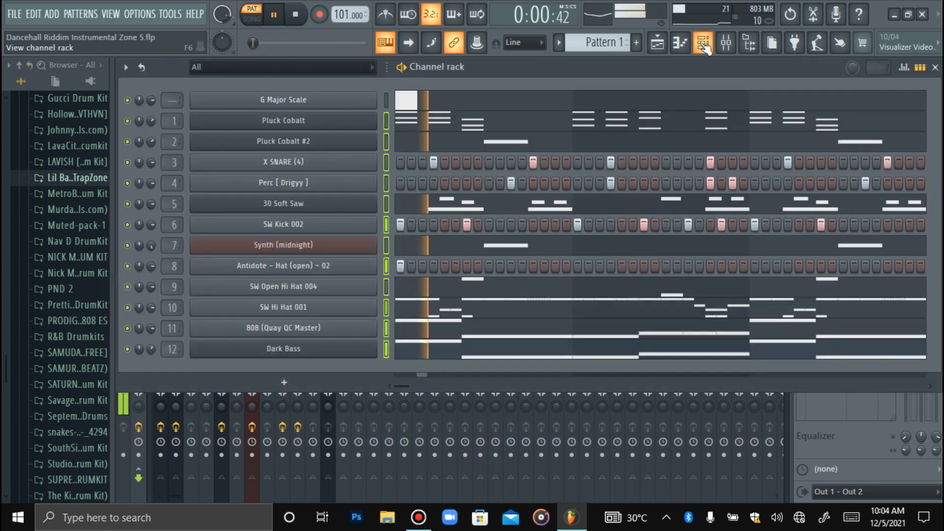
key(space)
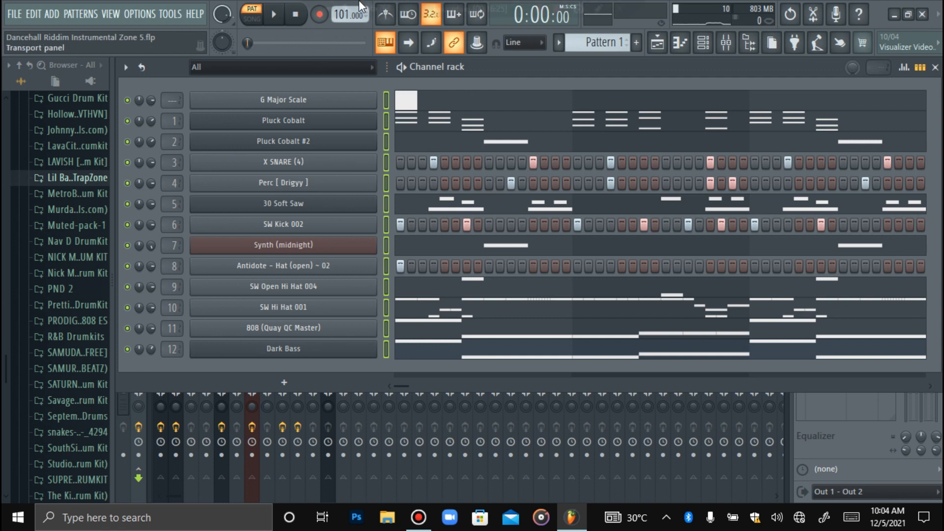
mouse_move(387, 6)
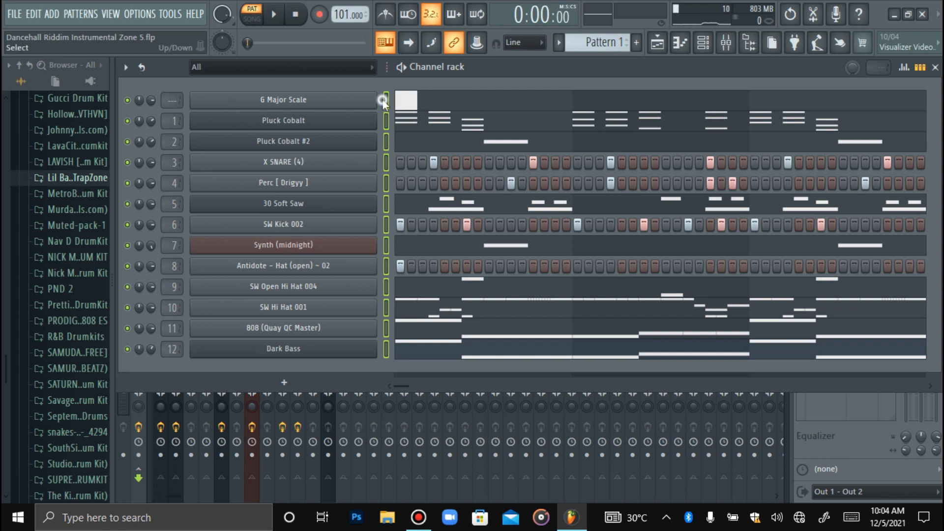
click(280, 15)
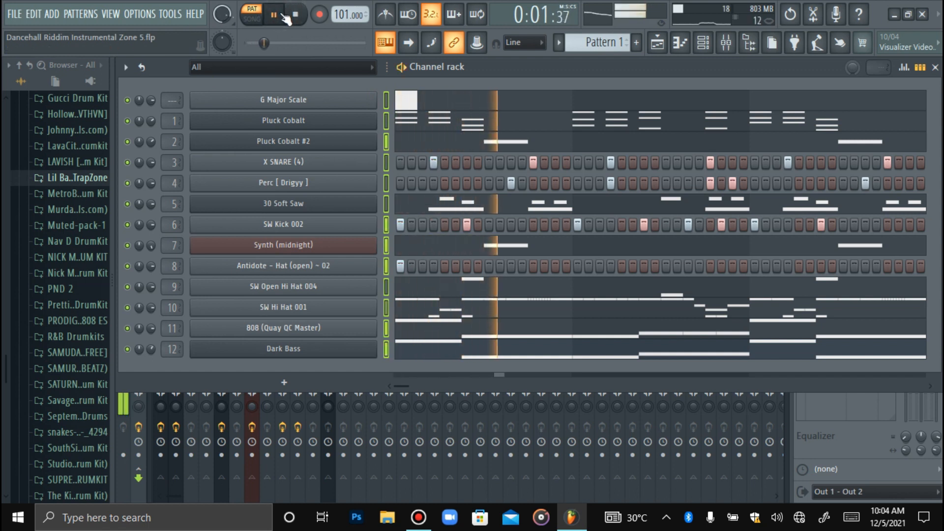